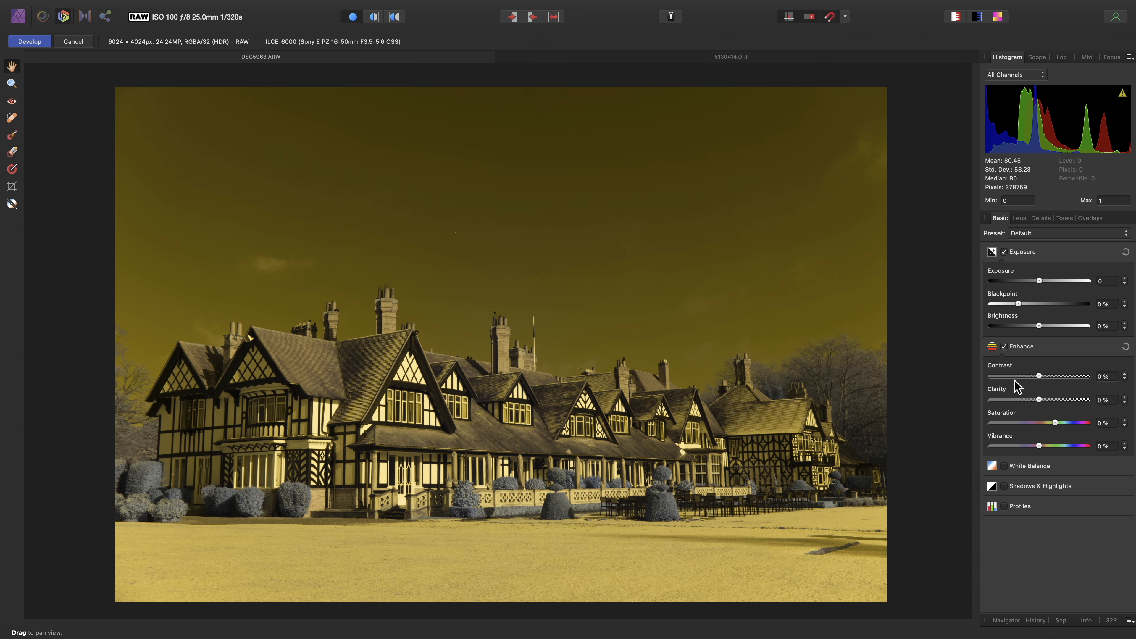
Step: Enable Shadows & Highlights with highlights at -100 %, and set the blackpoint to -5 %
click(1031, 488)
drag(1040, 539, 984, 539)
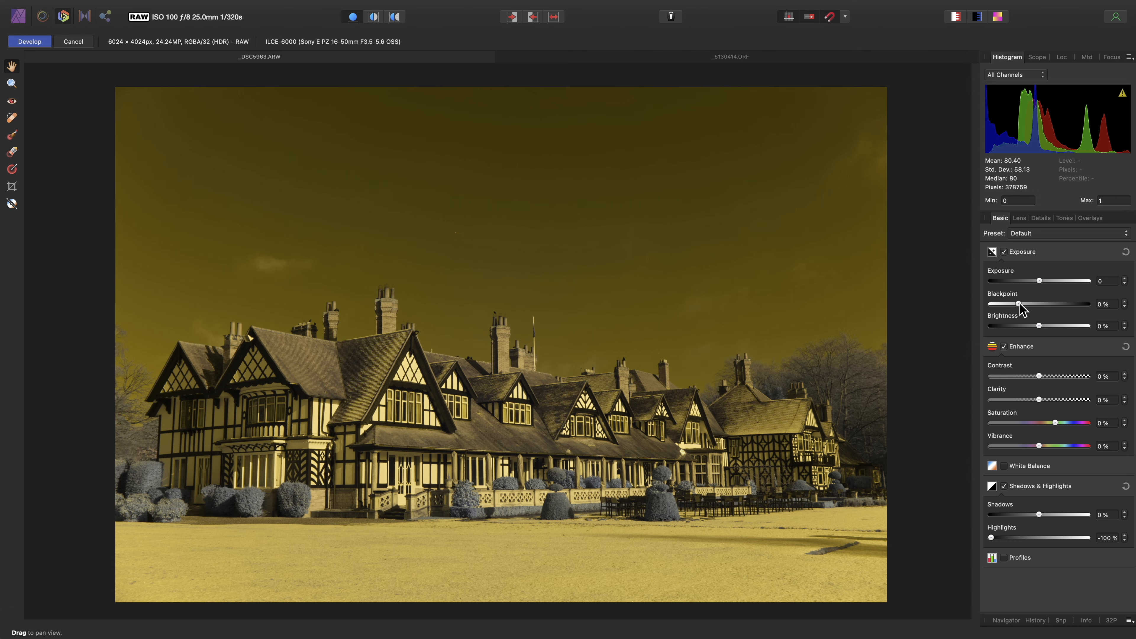
drag(1018, 305, 1007, 306)
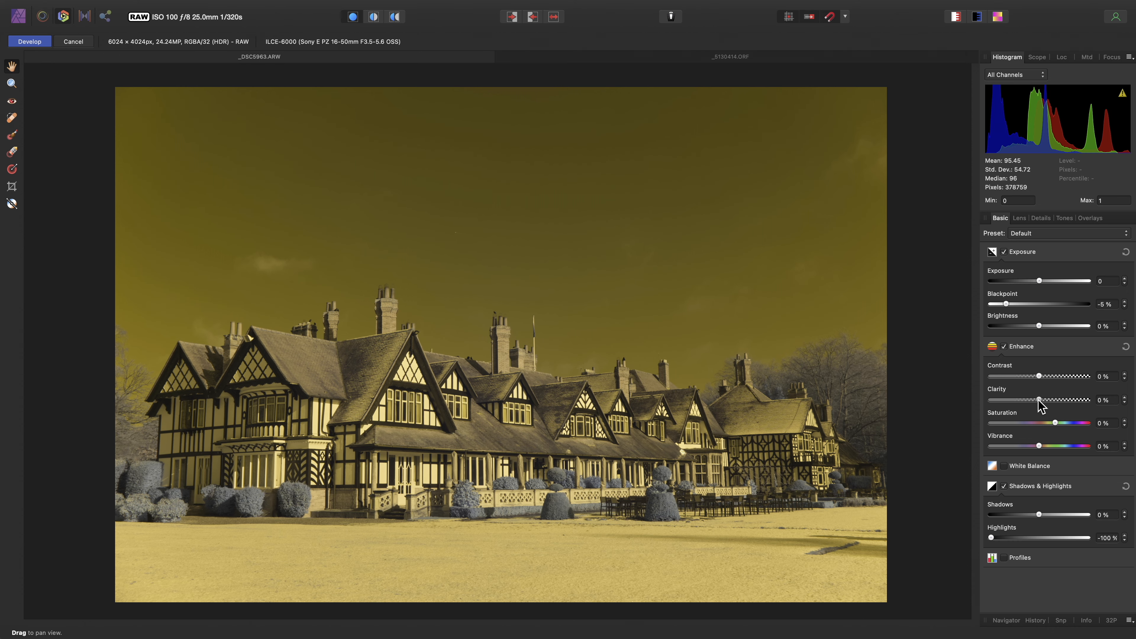
Step: Try clarity at 100 %, reset it to its default, and develop the raw photo
drag(1038, 400, 1089, 400)
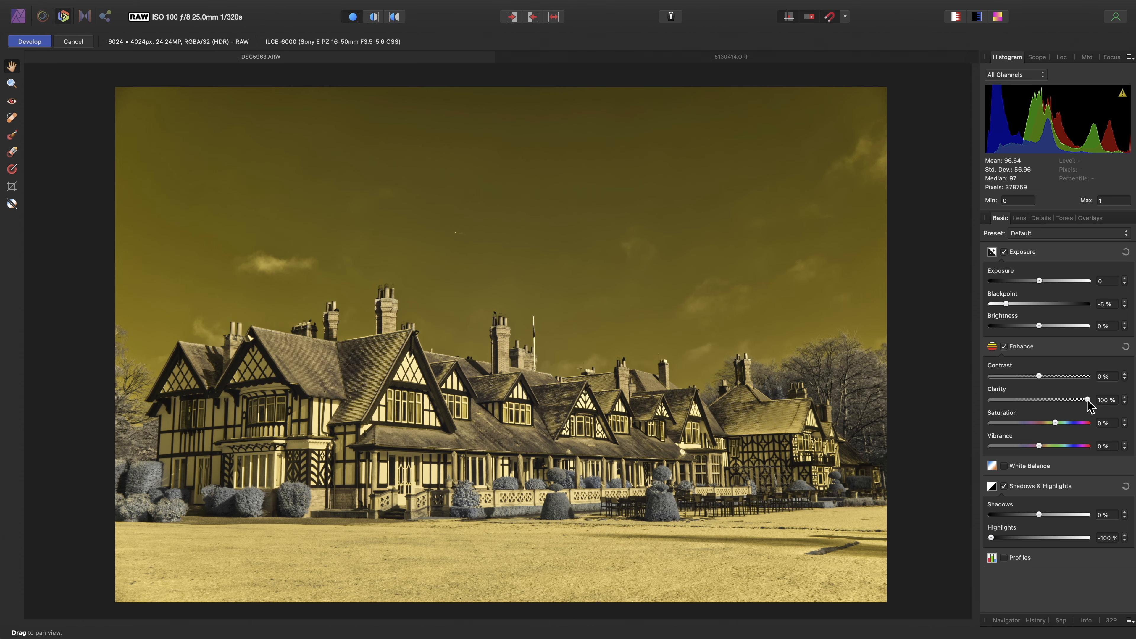
double_click(1088, 400)
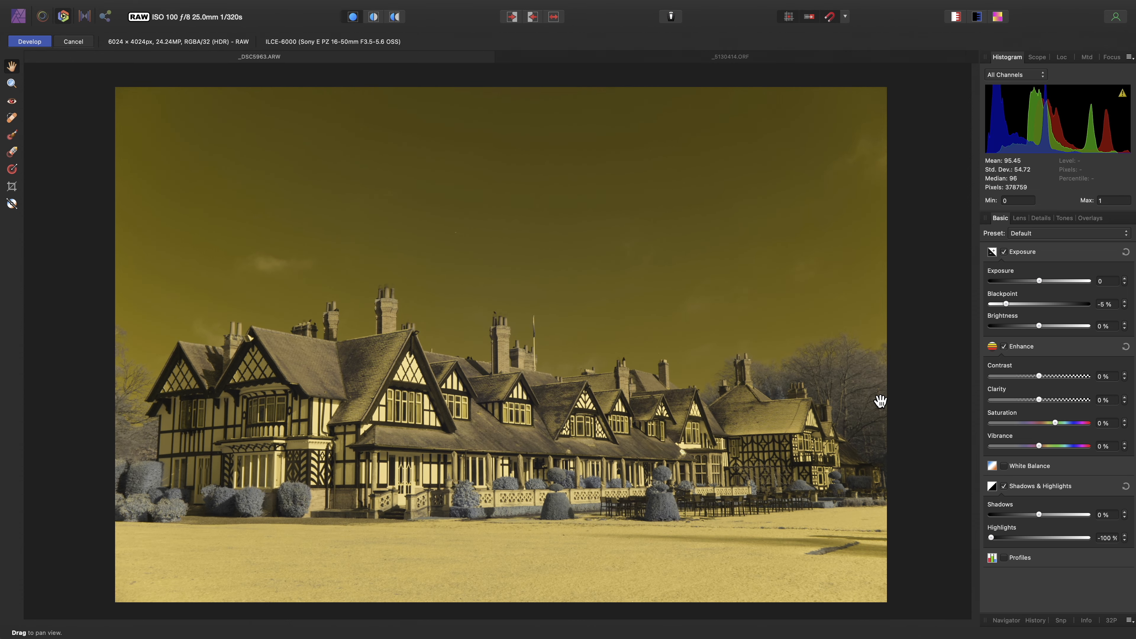
click(40, 40)
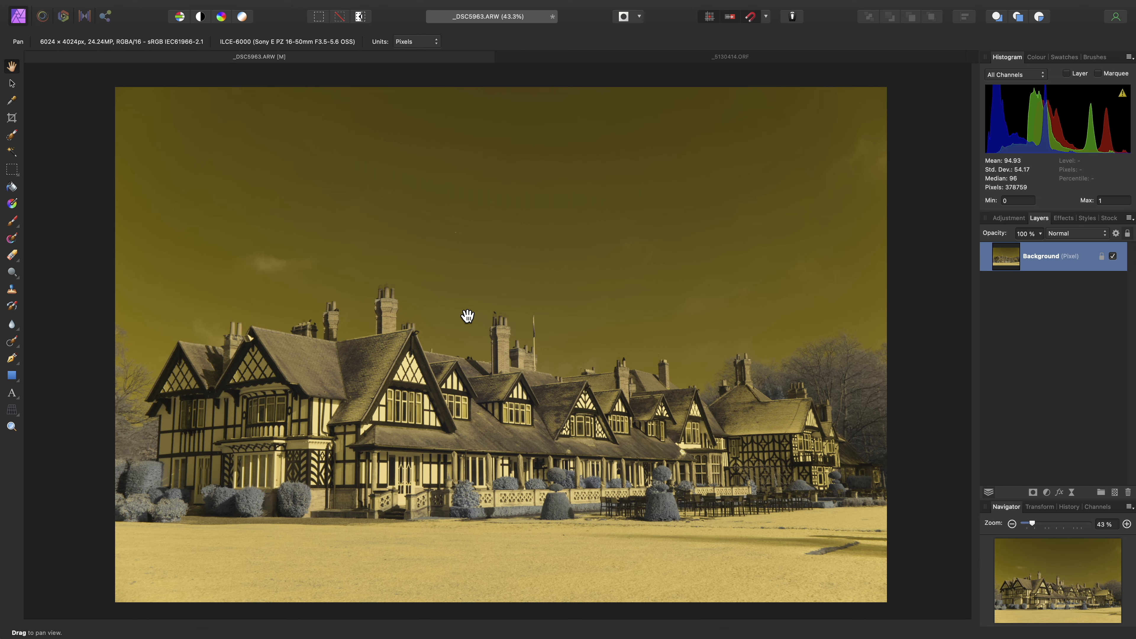
Step: Add a Channel Mixer adjustment and set its red output channel to red 0 % and blue 100 %
click(255, 7)
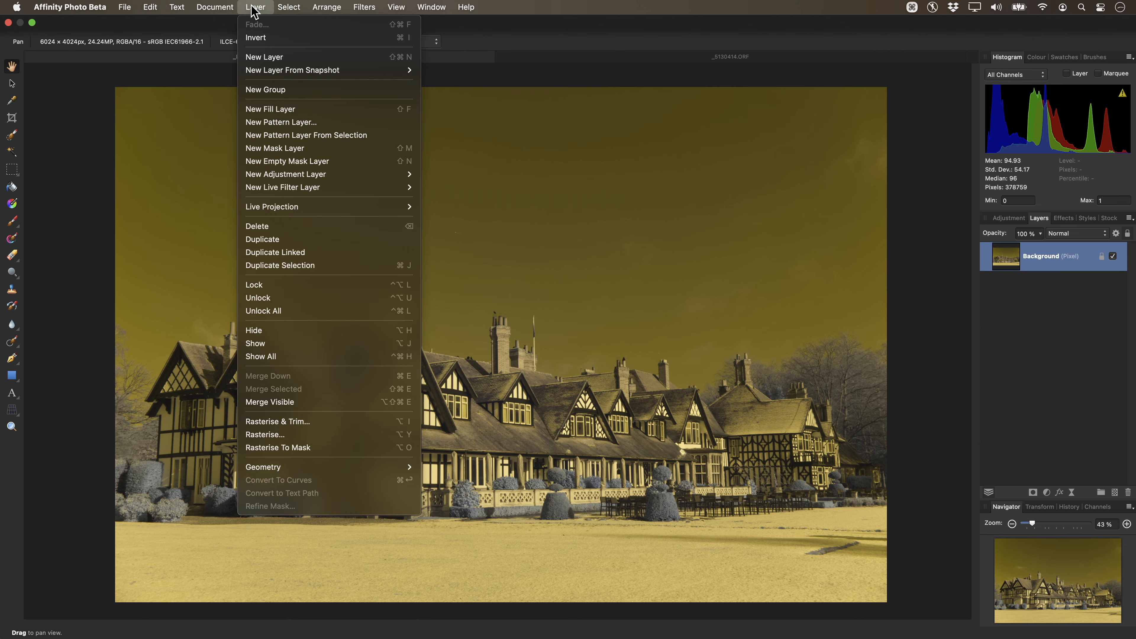
mouse_move(312, 174)
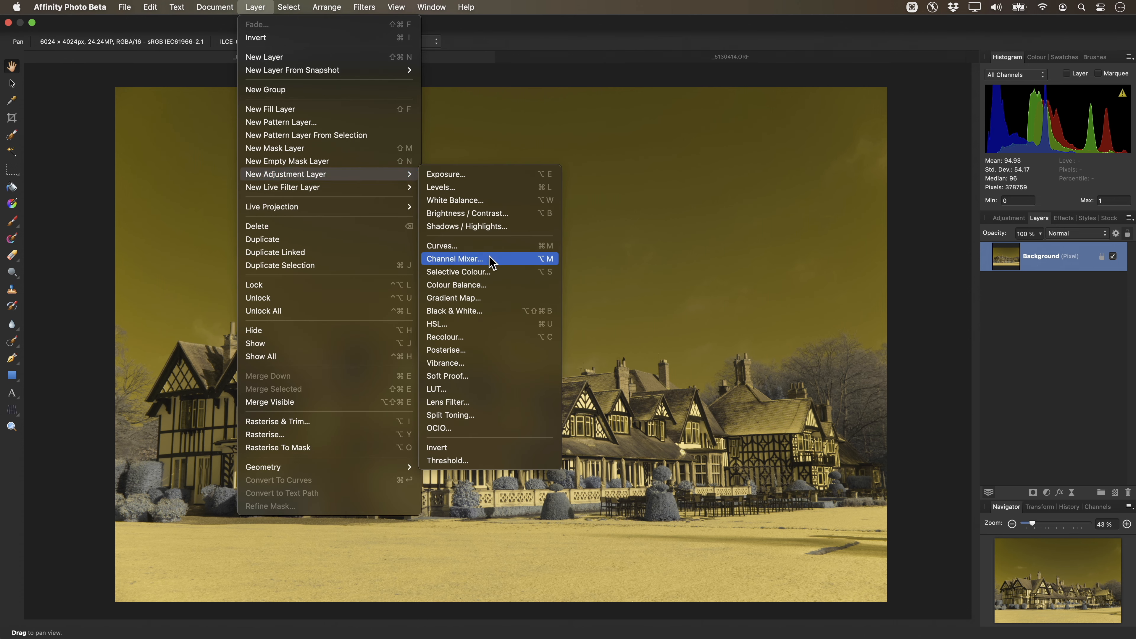
click(499, 260)
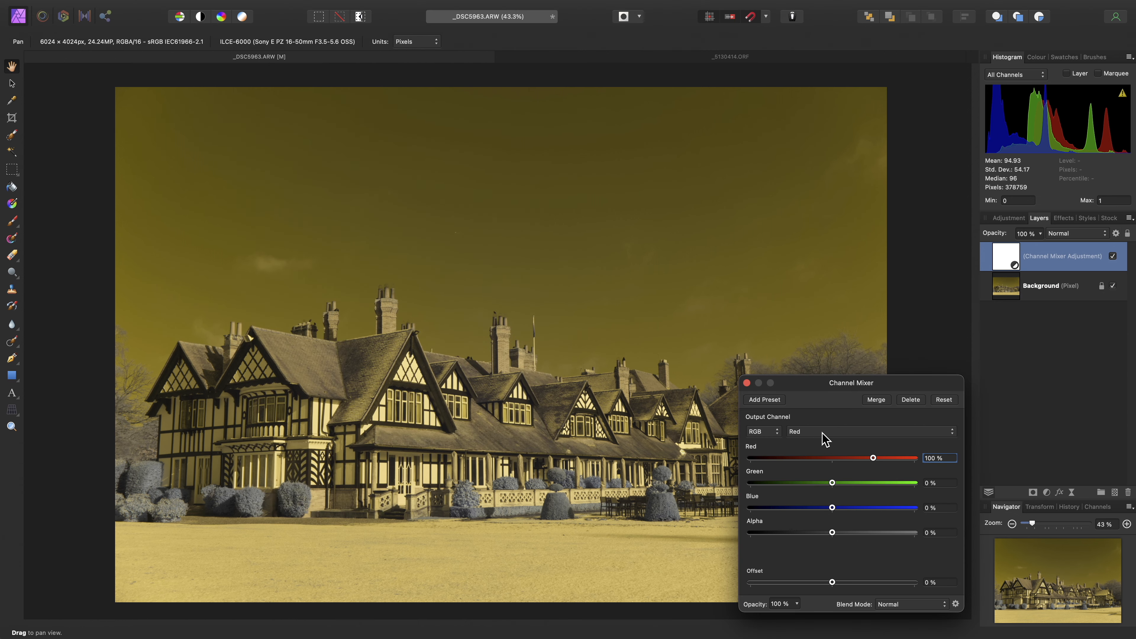
click(947, 458)
text(0)
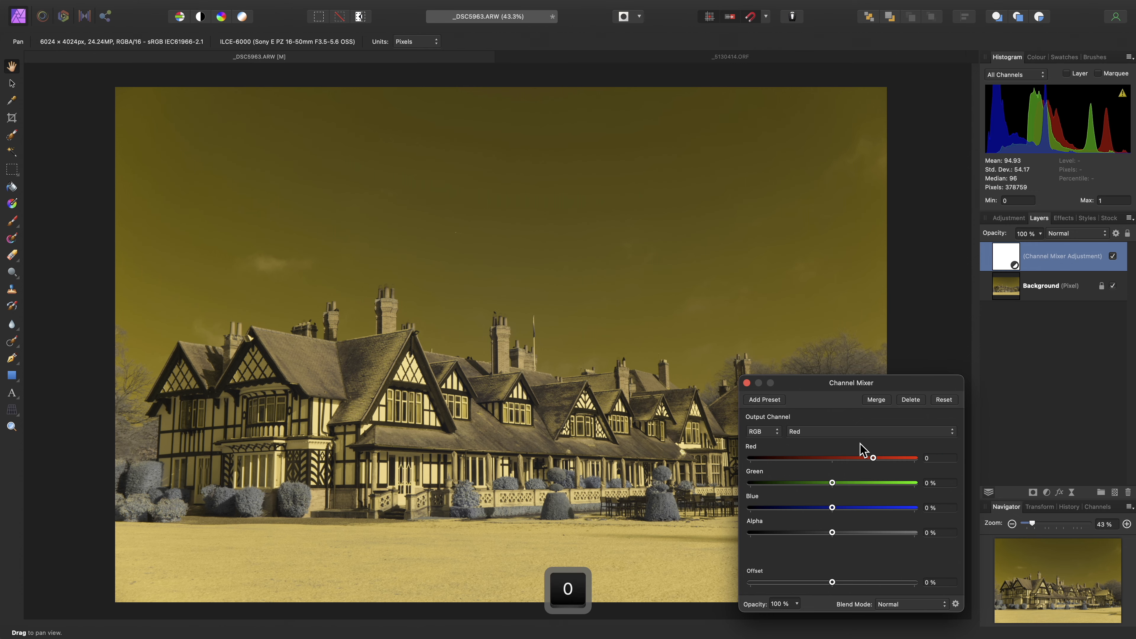
key(Tab)
key(Tab)
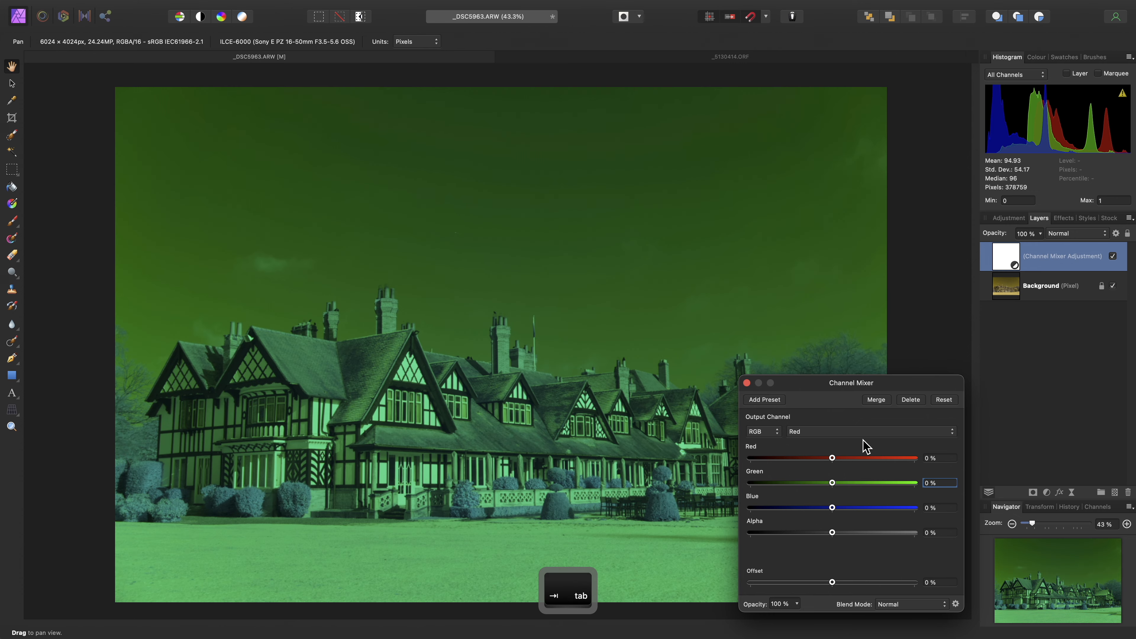
text(100)
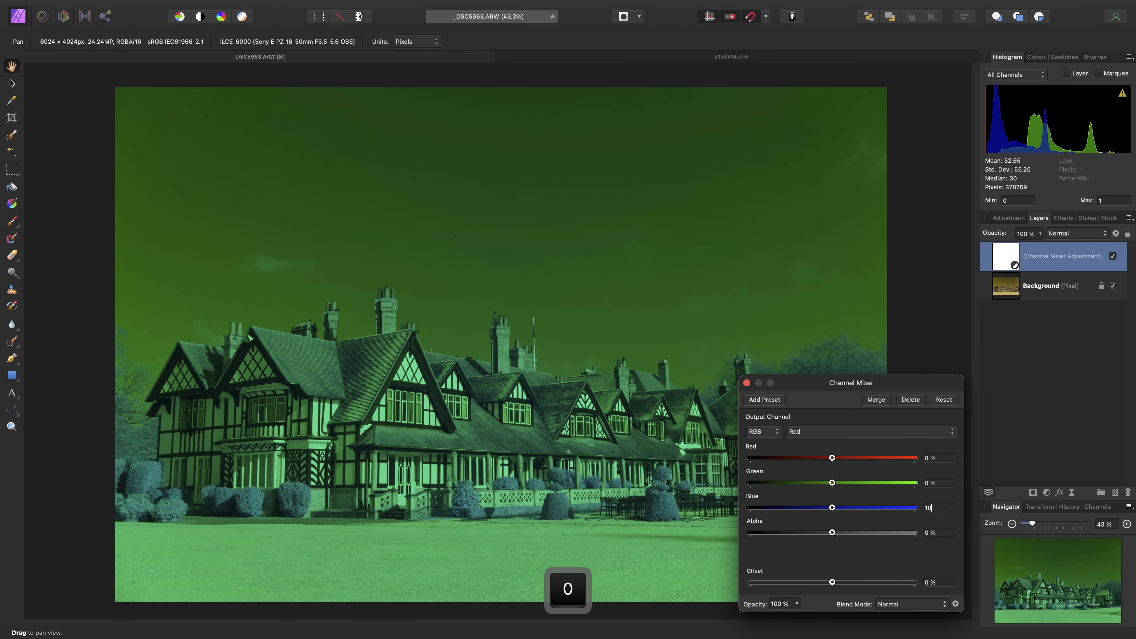
key(Return)
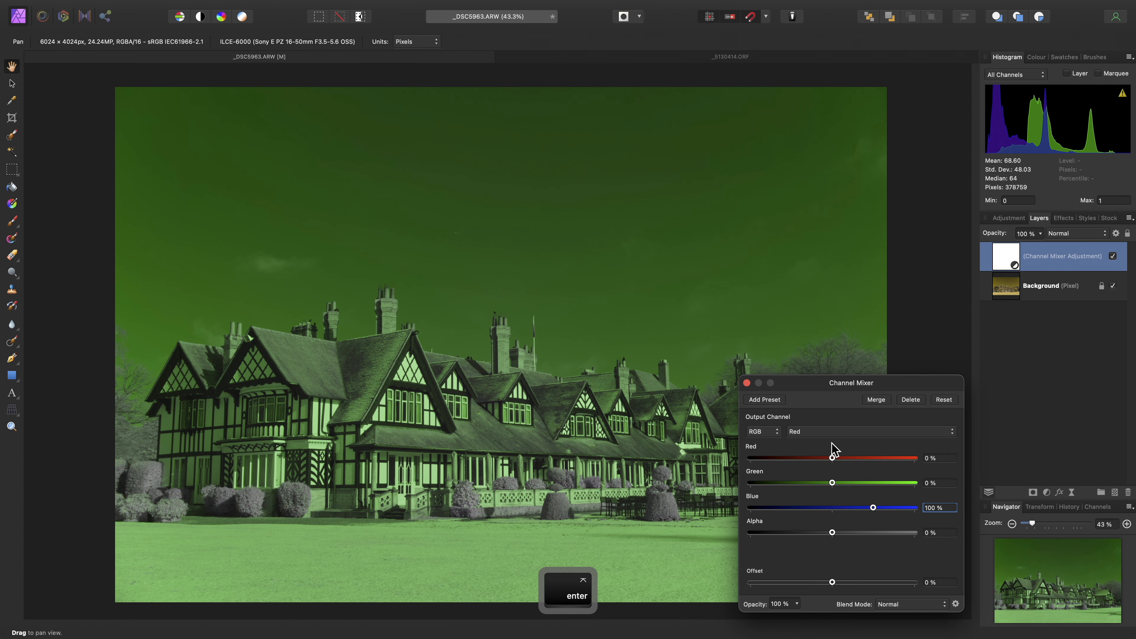
Step: Complete the channel swap by setting the blue output channel to red 100 % and blue 0 %, and close the Channel Mixer
click(806, 432)
click(813, 455)
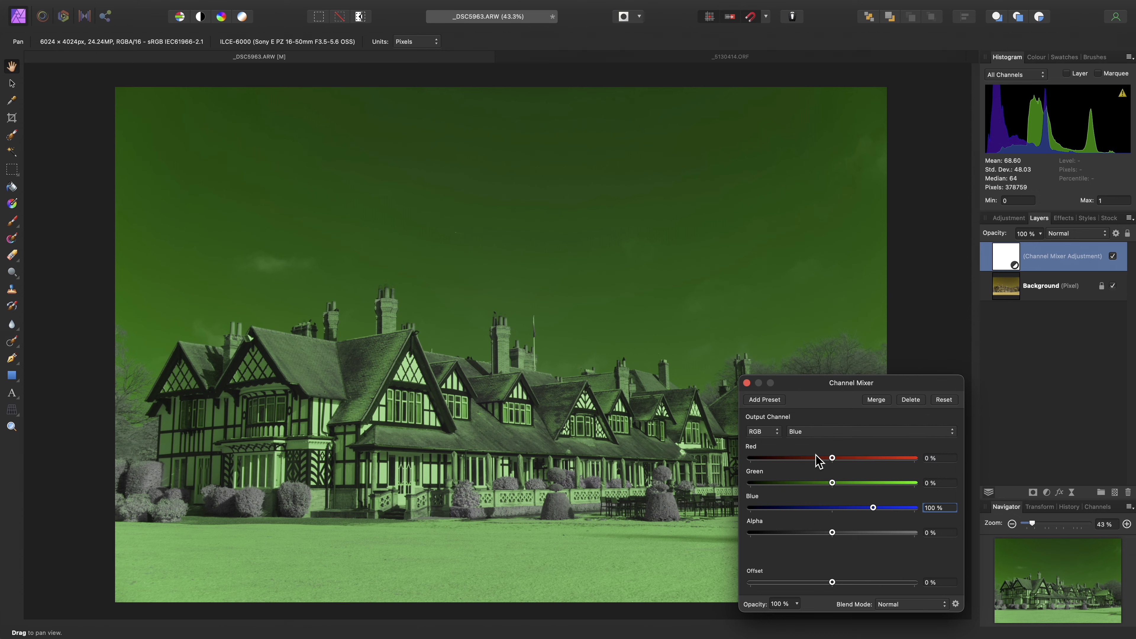
click(937, 457)
text(100)
key(Return)
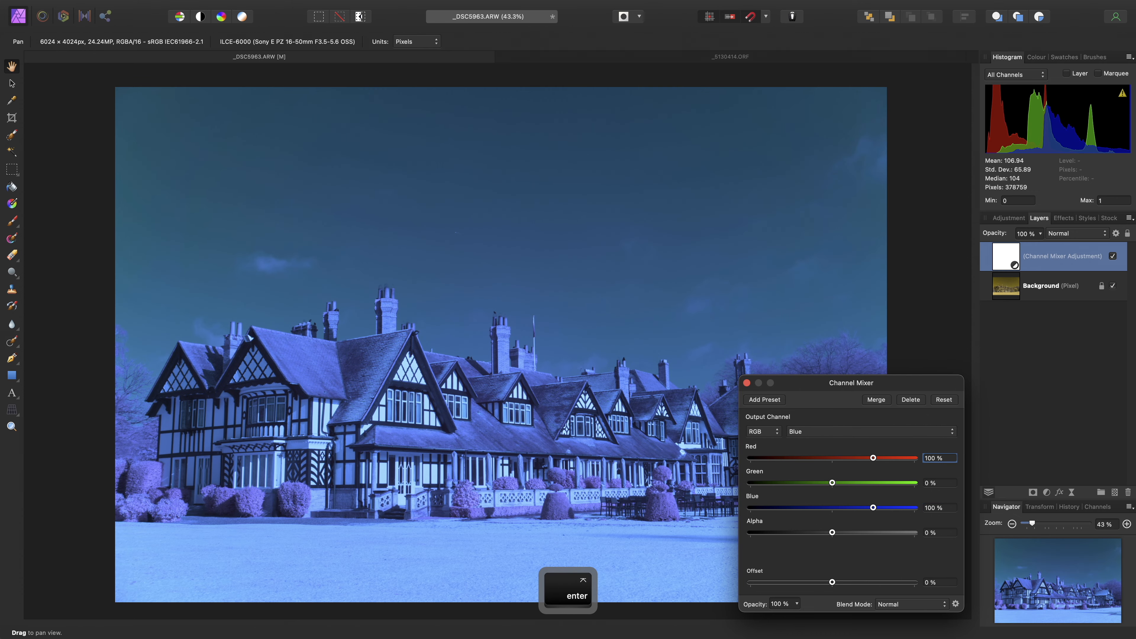
key(Tab)
key(Tab)
text(0)
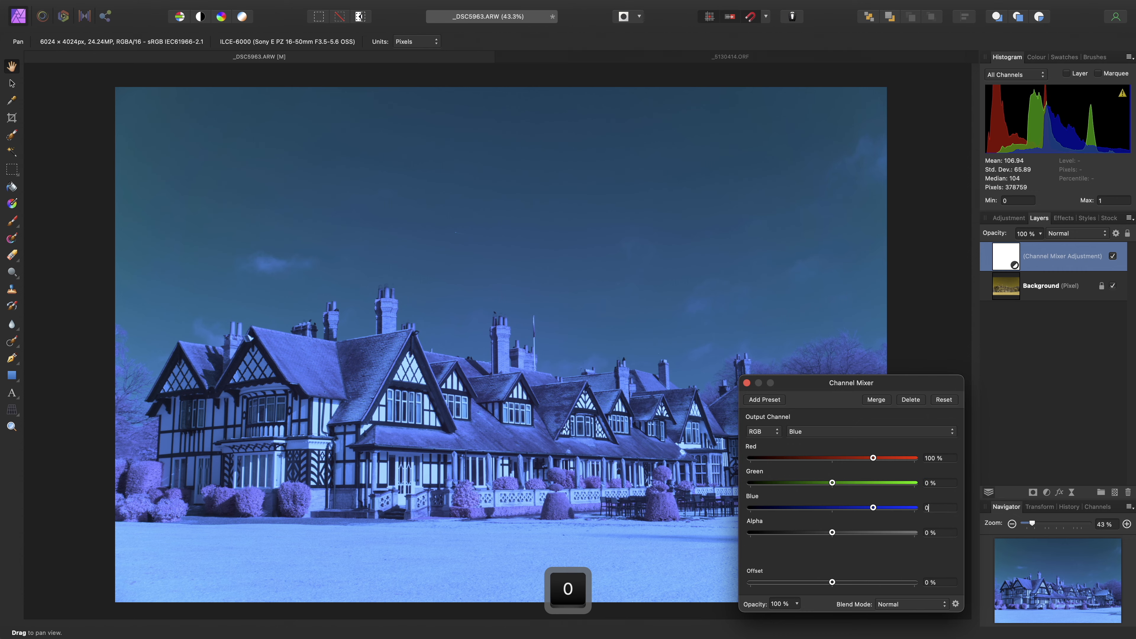
key(Return)
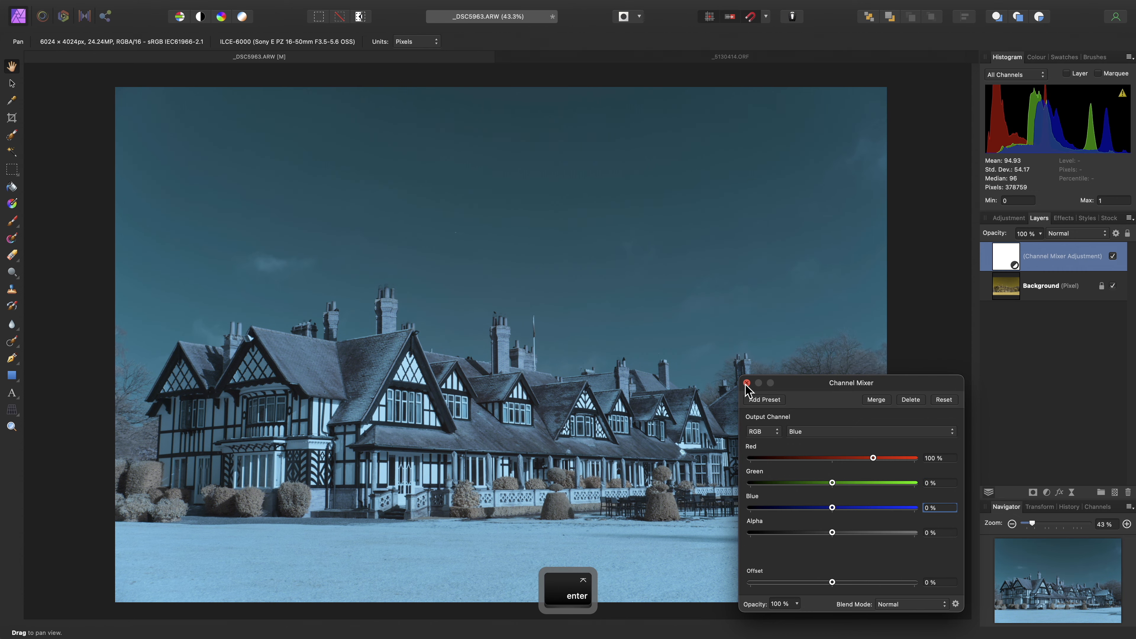
click(747, 383)
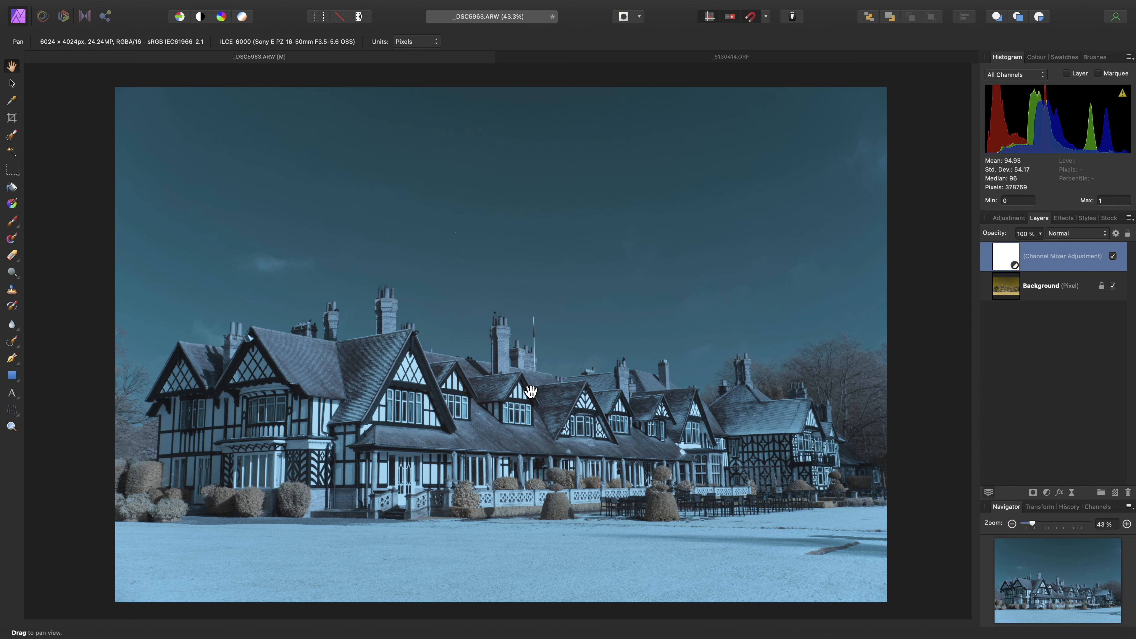
Step: Add a new fill layer above the Channel Mixer adjustment and hide it to reveal the photo
click(252, 7)
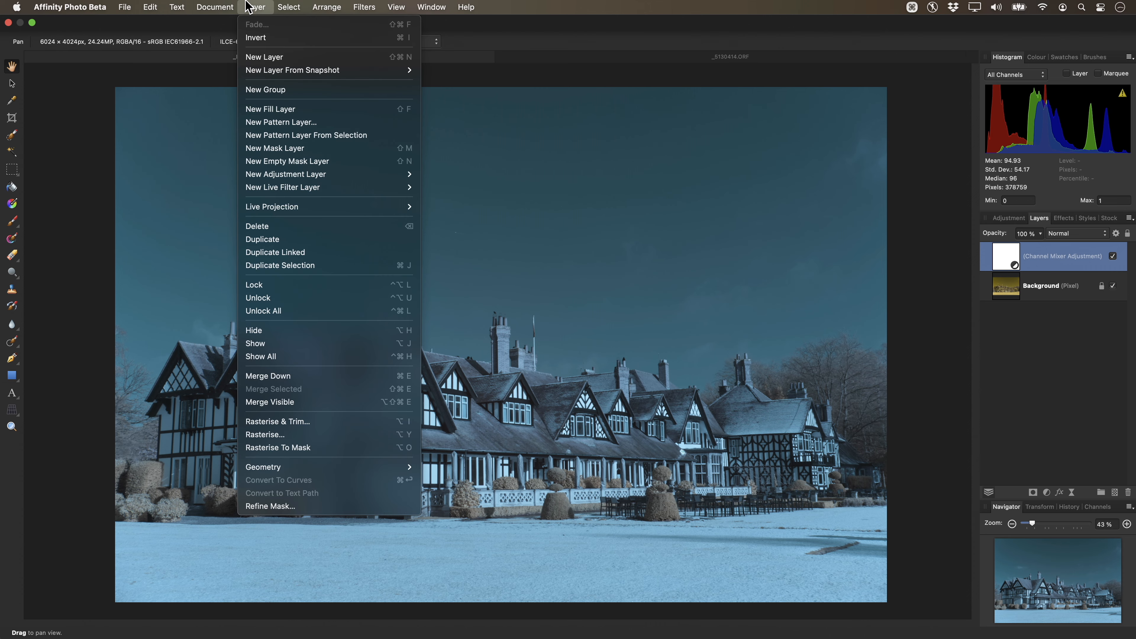
click(312, 111)
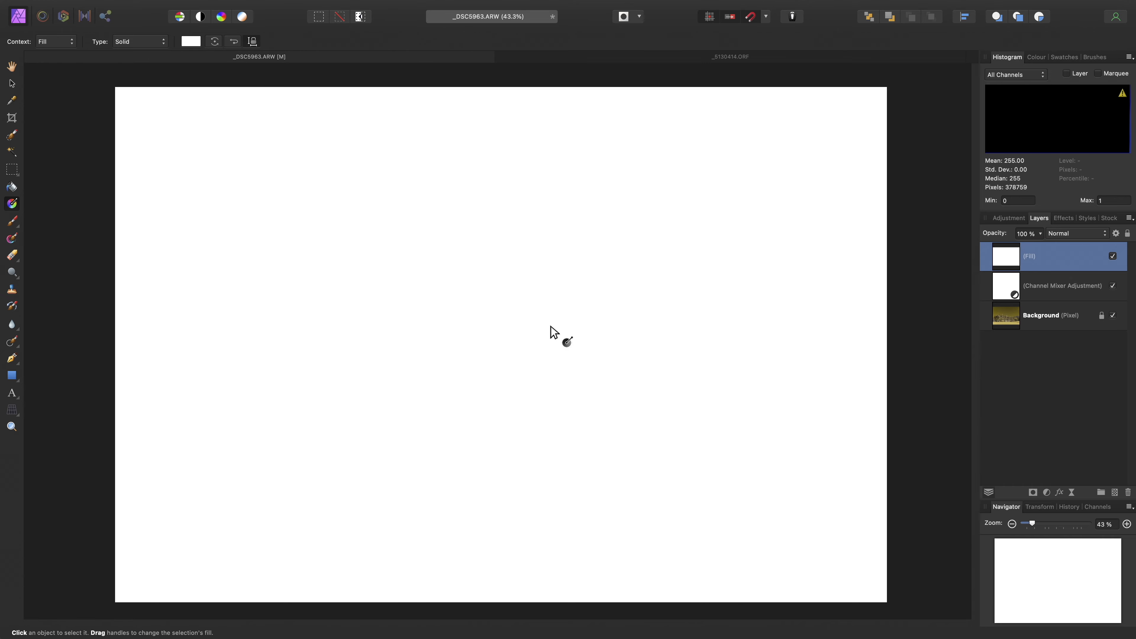
click(1114, 257)
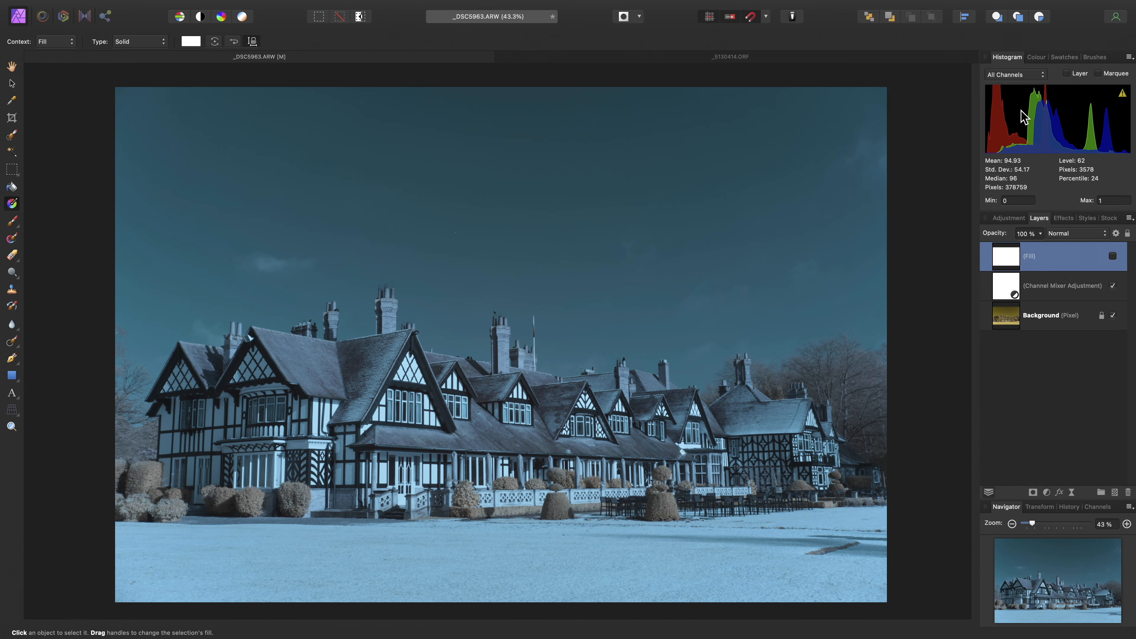
Step: Sample the pale blue of the building's light wall with the colour picker and apply it to the fill layer
click(1035, 58)
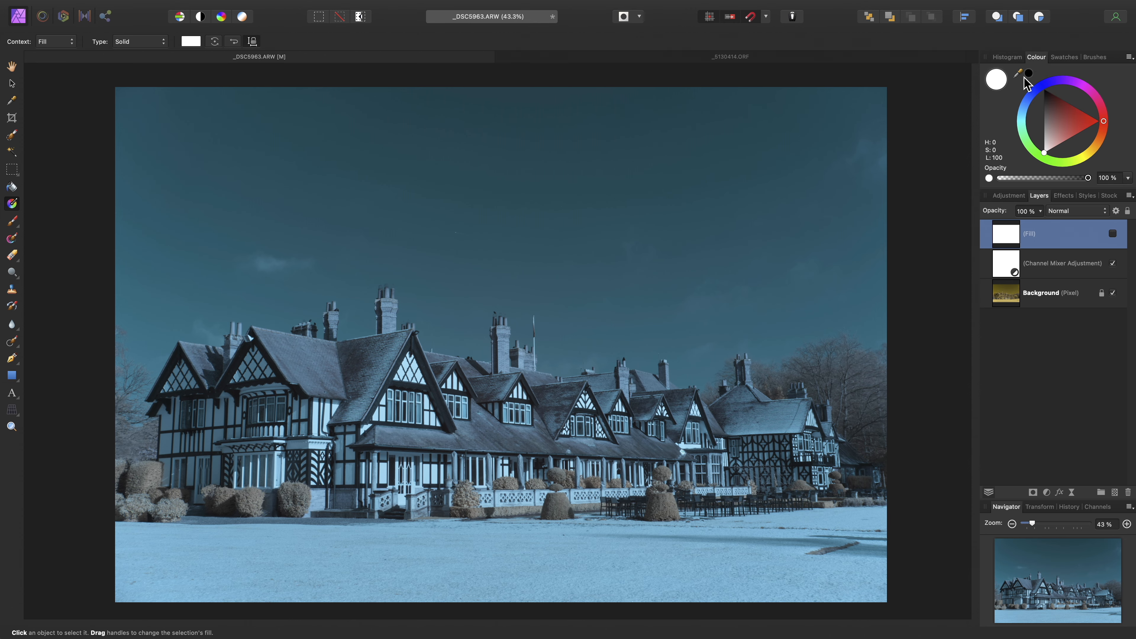
drag(1029, 74, 373, 467)
click(1029, 75)
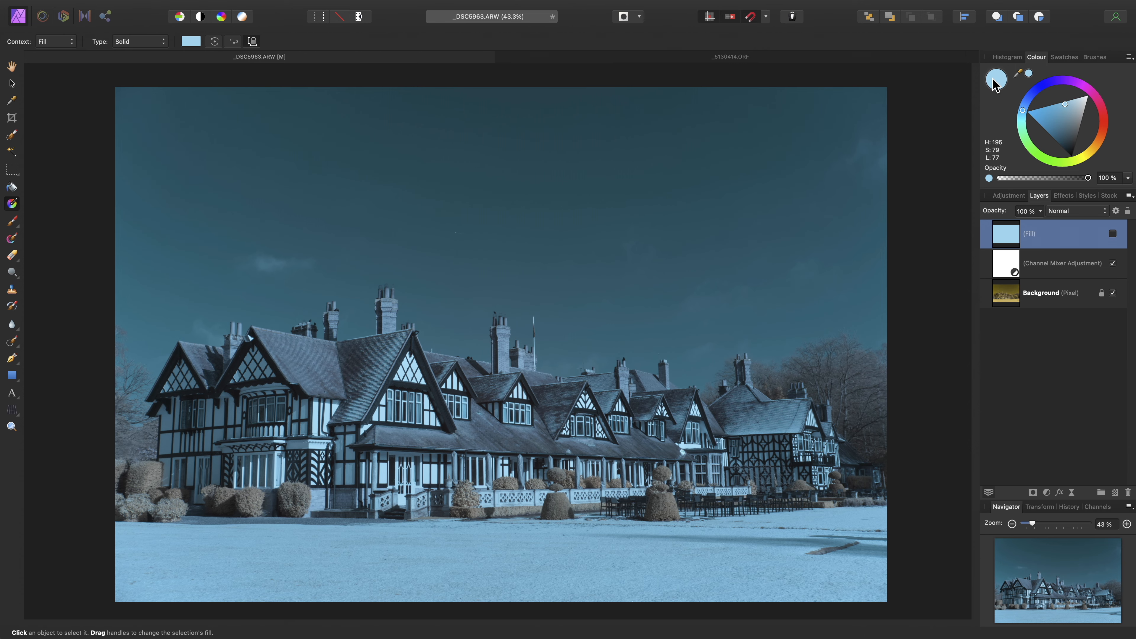
Step: Show the fill layer again and set its blend mode to Divide
click(1112, 233)
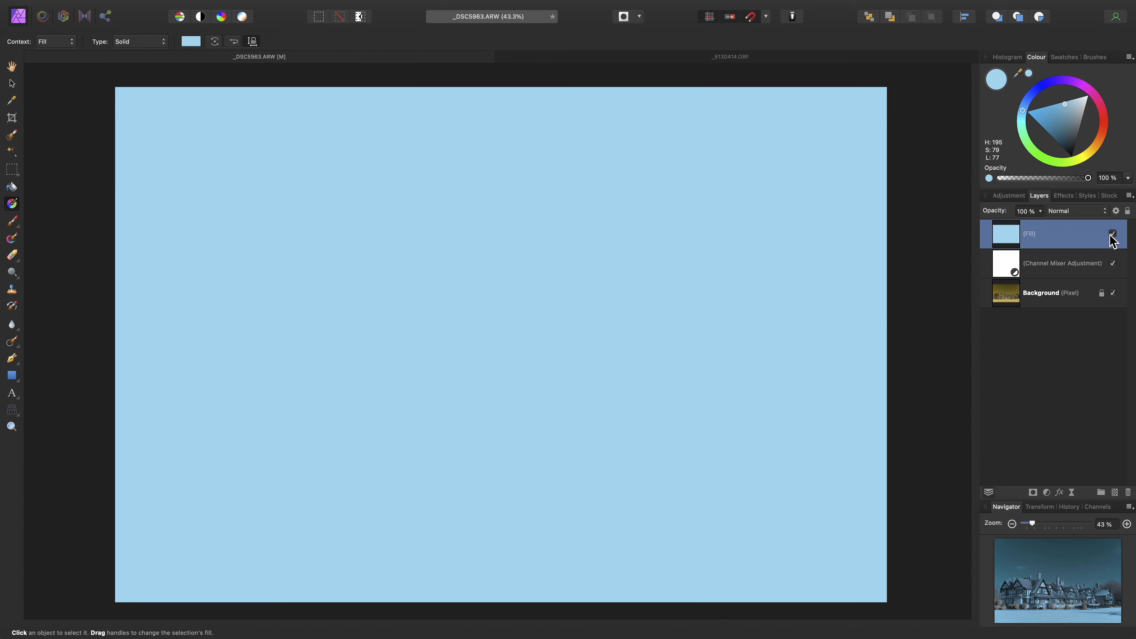
click(1096, 213)
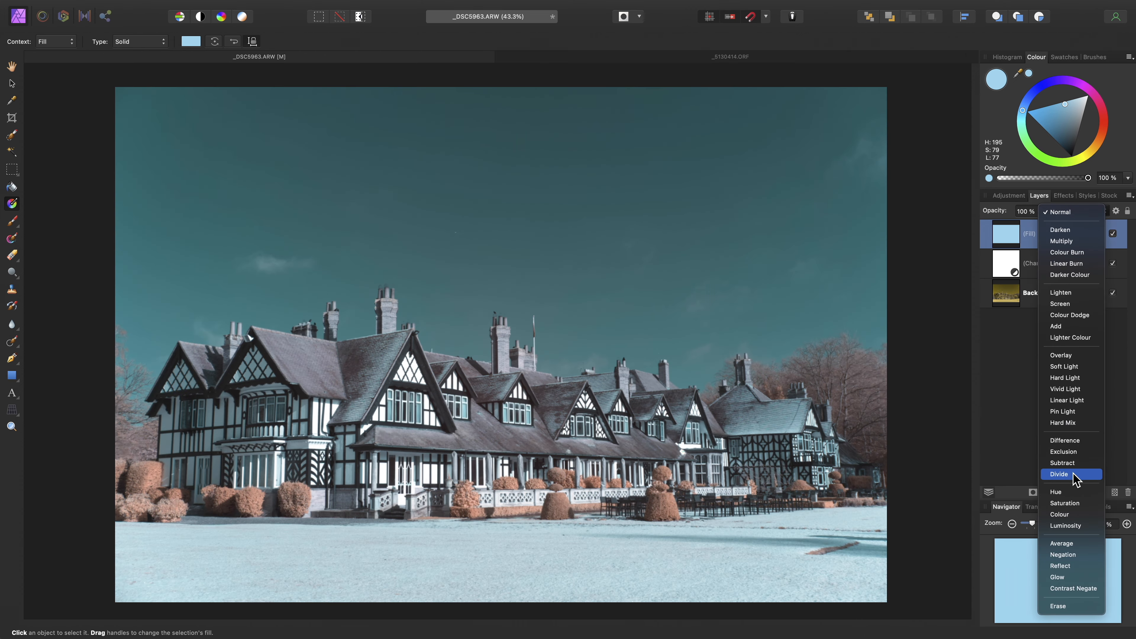
click(1069, 475)
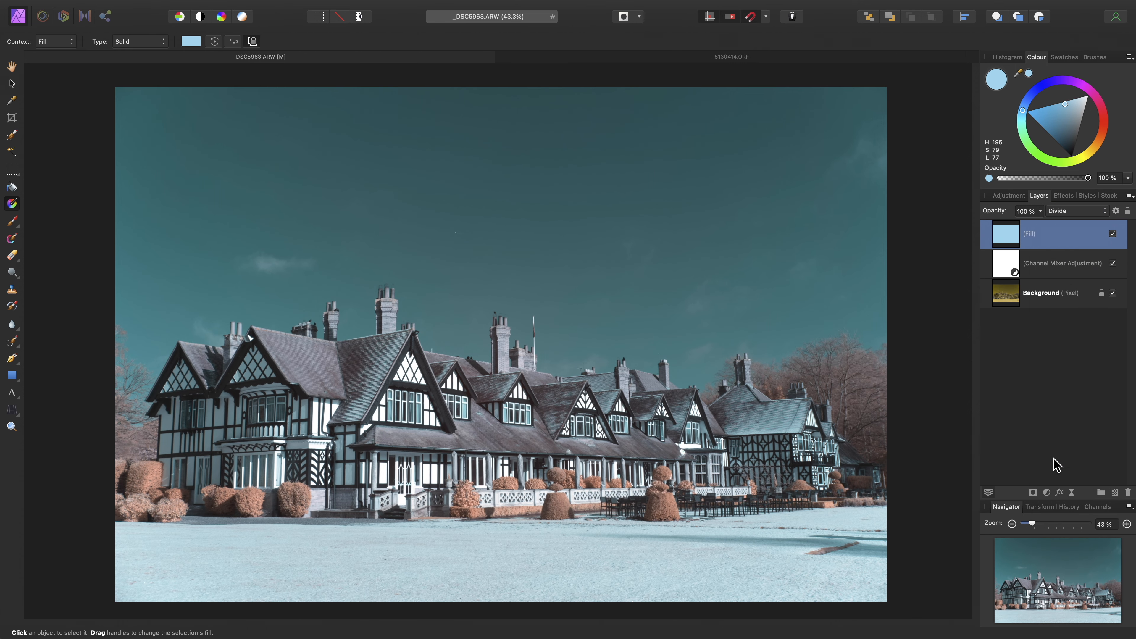
Step: Compare the photo with and without the fill layer, and examine the building's details up close
click(1113, 234)
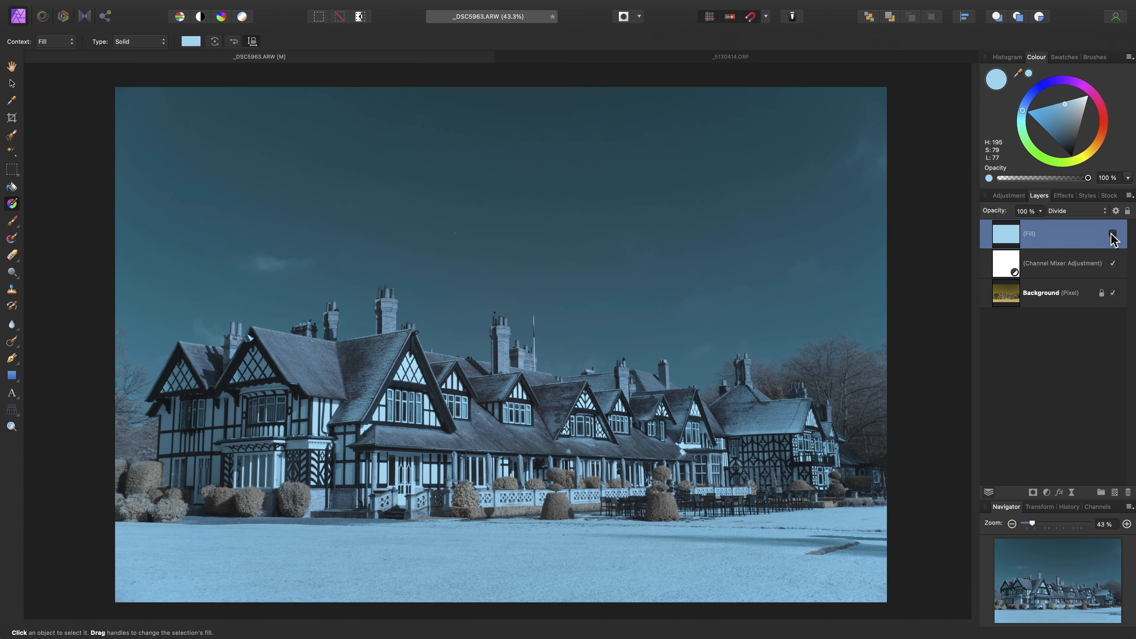
click(1113, 234)
scroll(486, 374, up, 5)
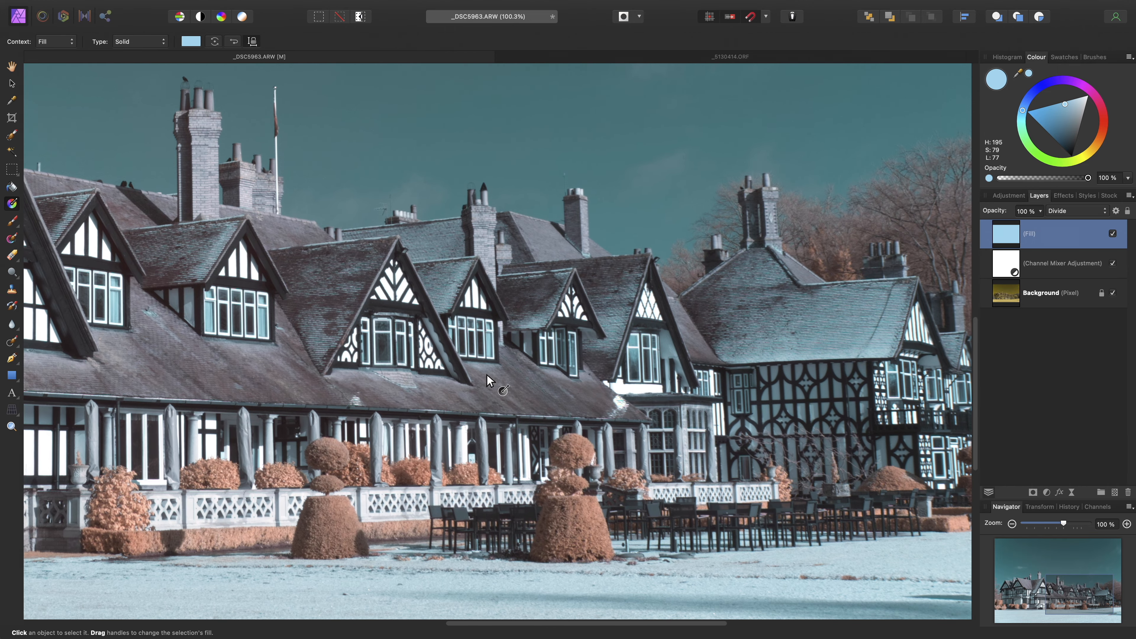
key(h)
drag(488, 352, 527, 352)
key(super)
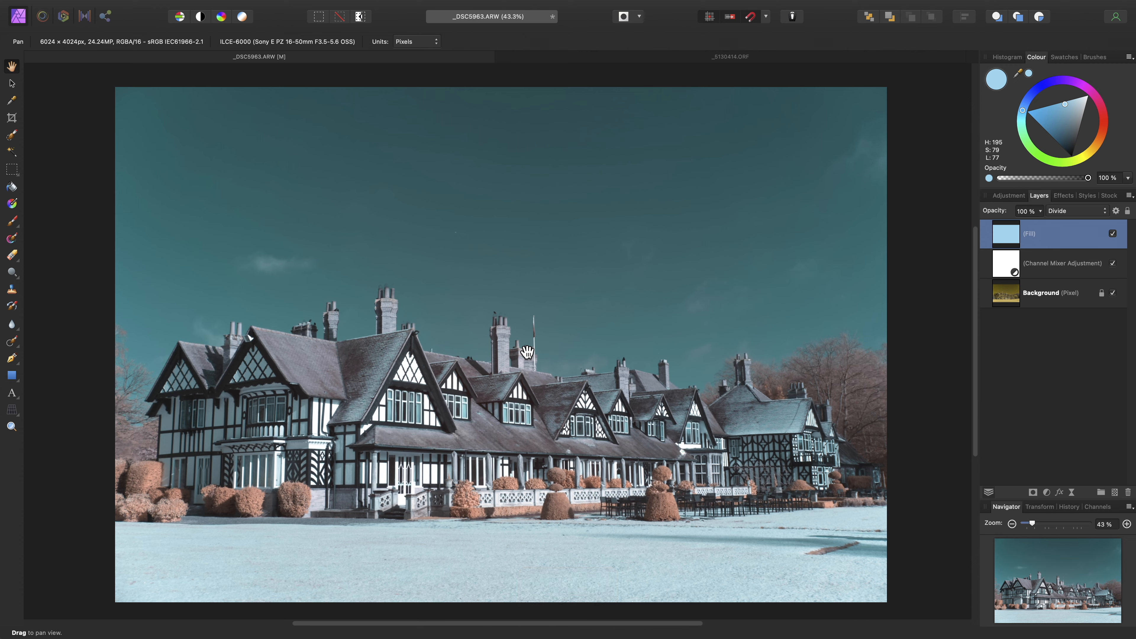
Step: Add a Curves adjustment with master points near (0.18, 0.12), (0.34, 0.34) and (0.74, 0.80), and hide it for comparison
key(super)
key(super+m)
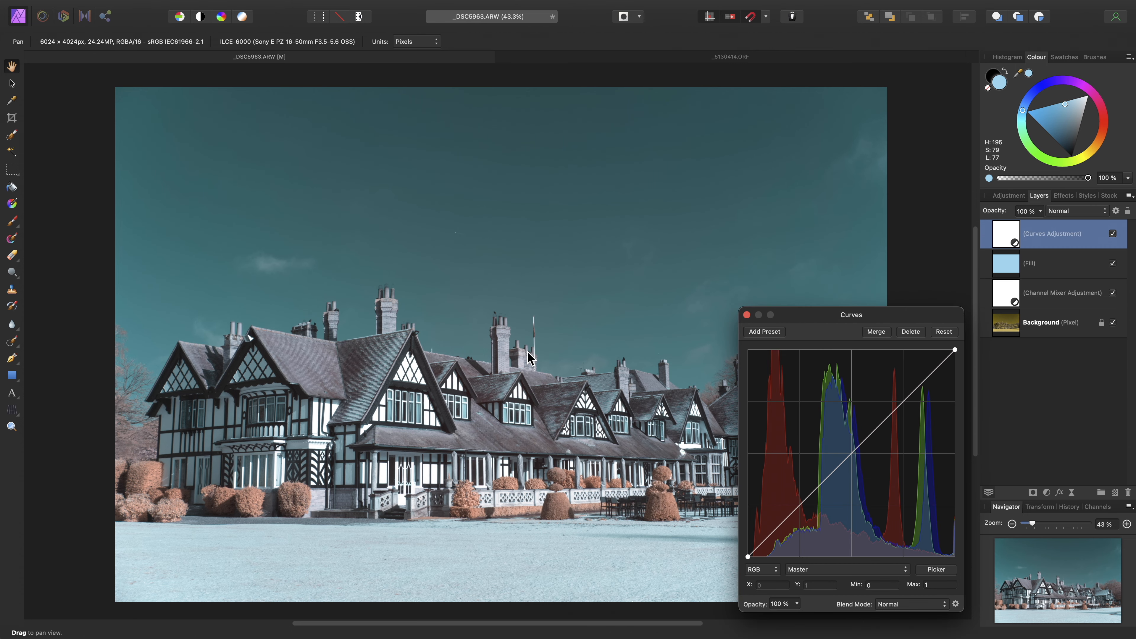
click(760, 547)
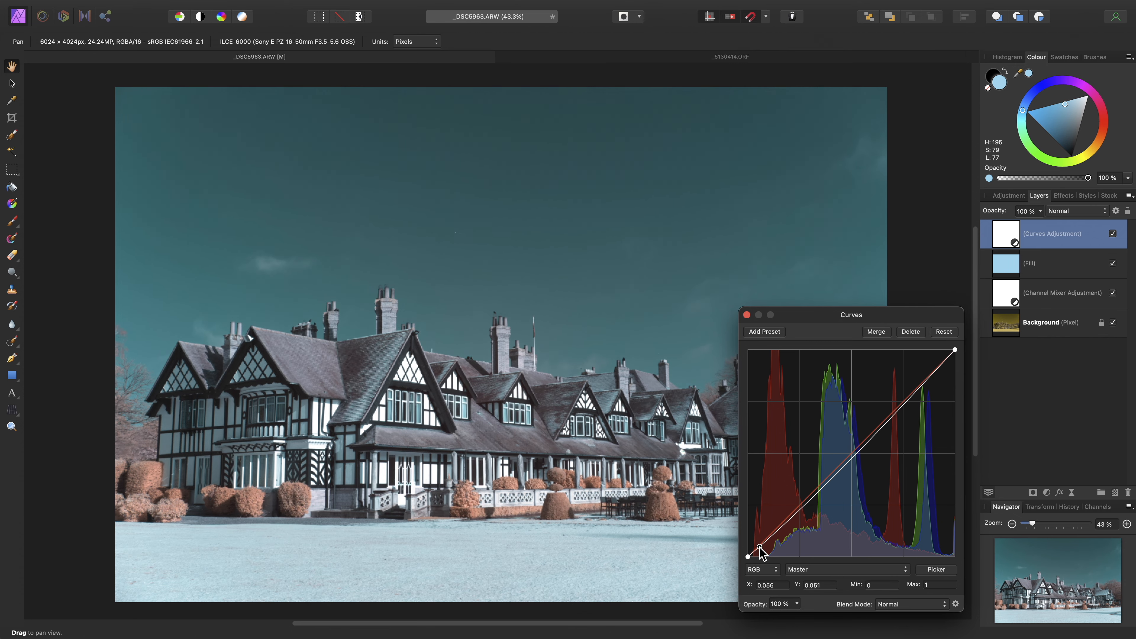
drag(760, 548, 784, 531)
click(790, 531)
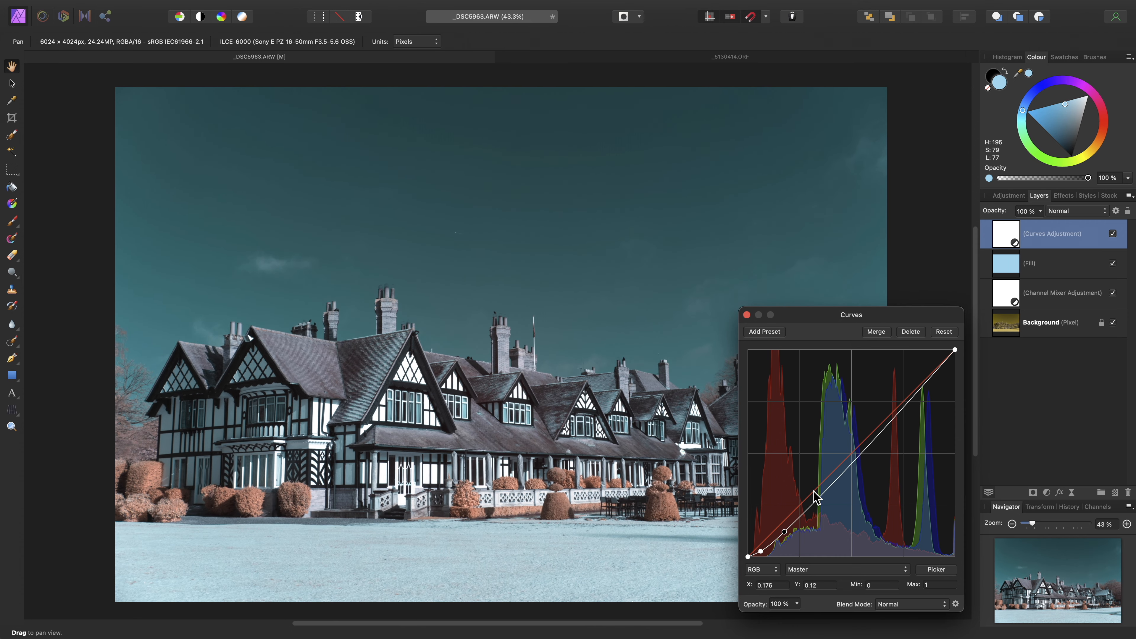
drag(824, 496, 818, 485)
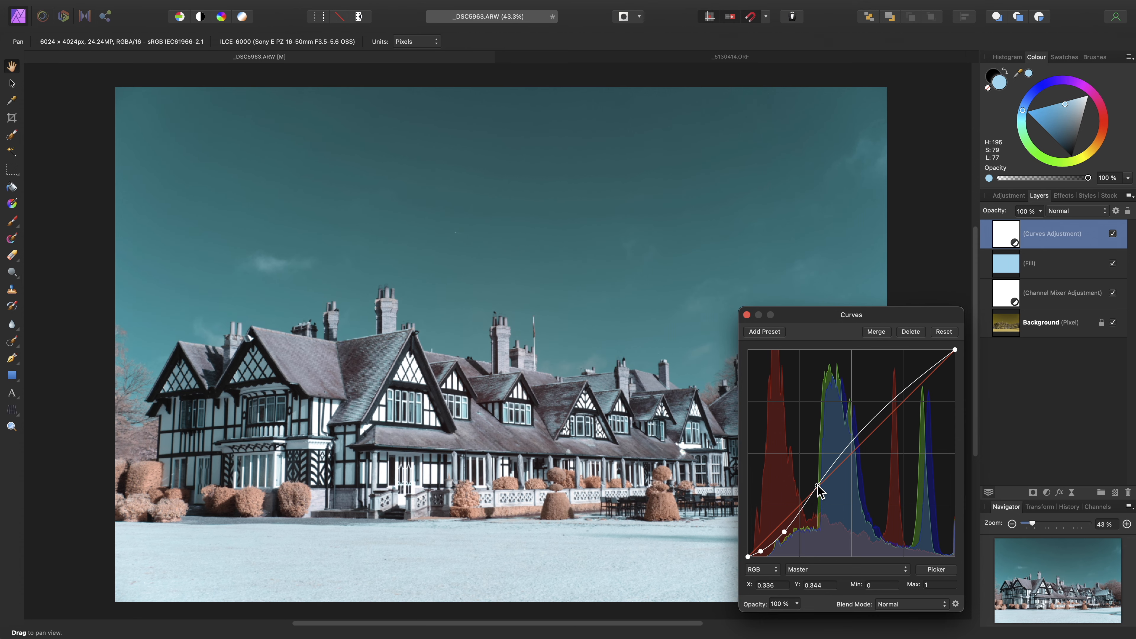
drag(888, 405, 903, 392)
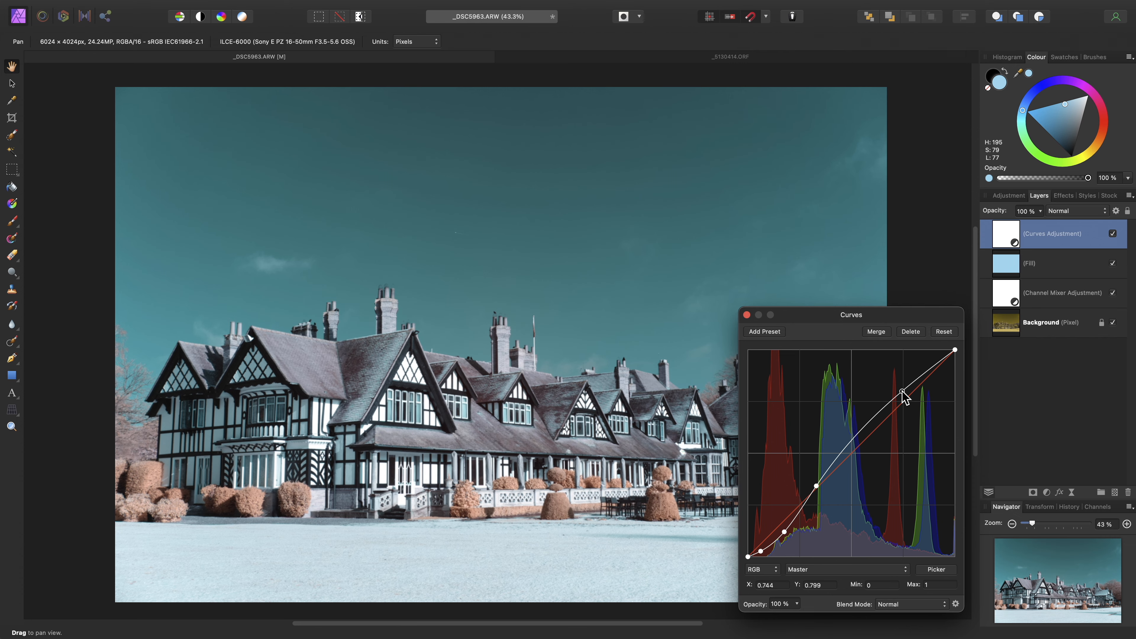
click(747, 314)
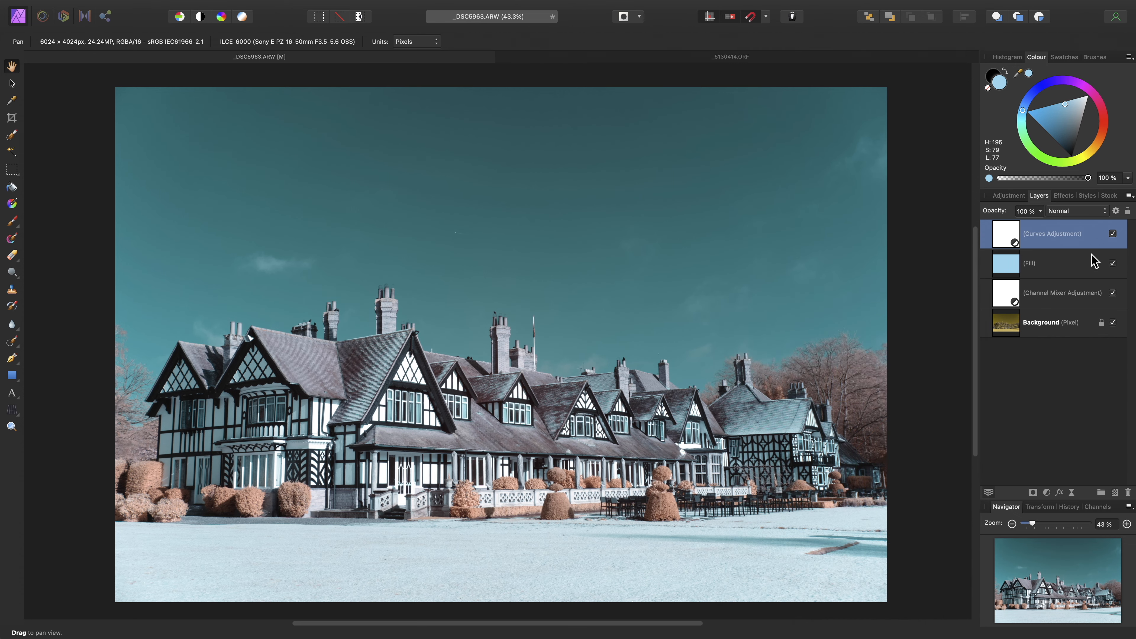
click(1113, 233)
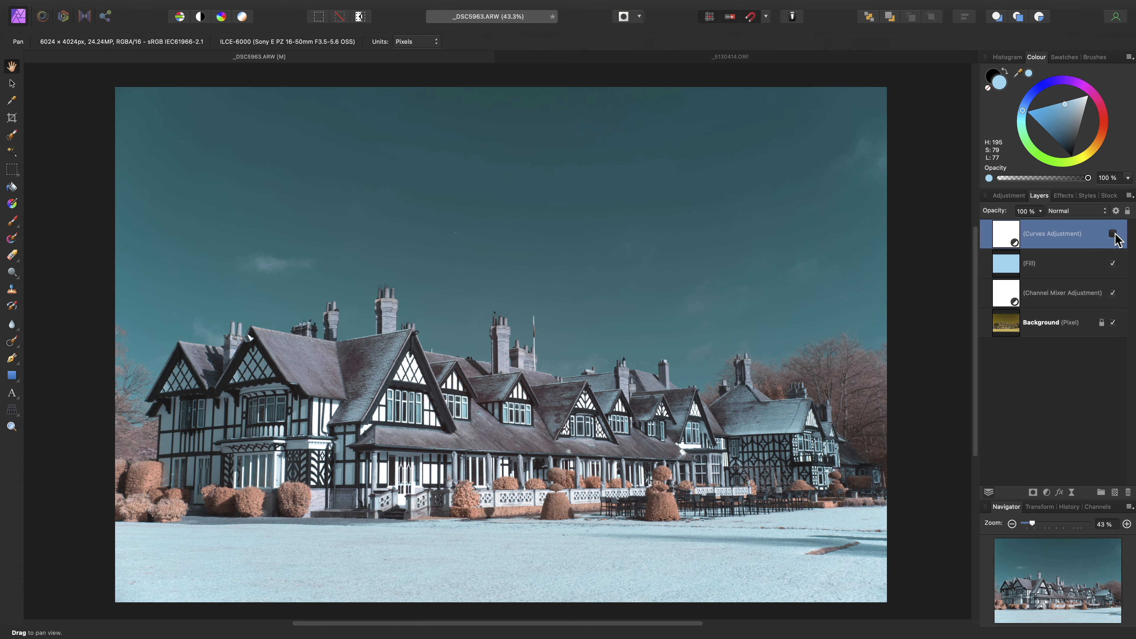
Step: Show the Curves adjustment again and add a Selective Colour adjustment above it
click(1113, 233)
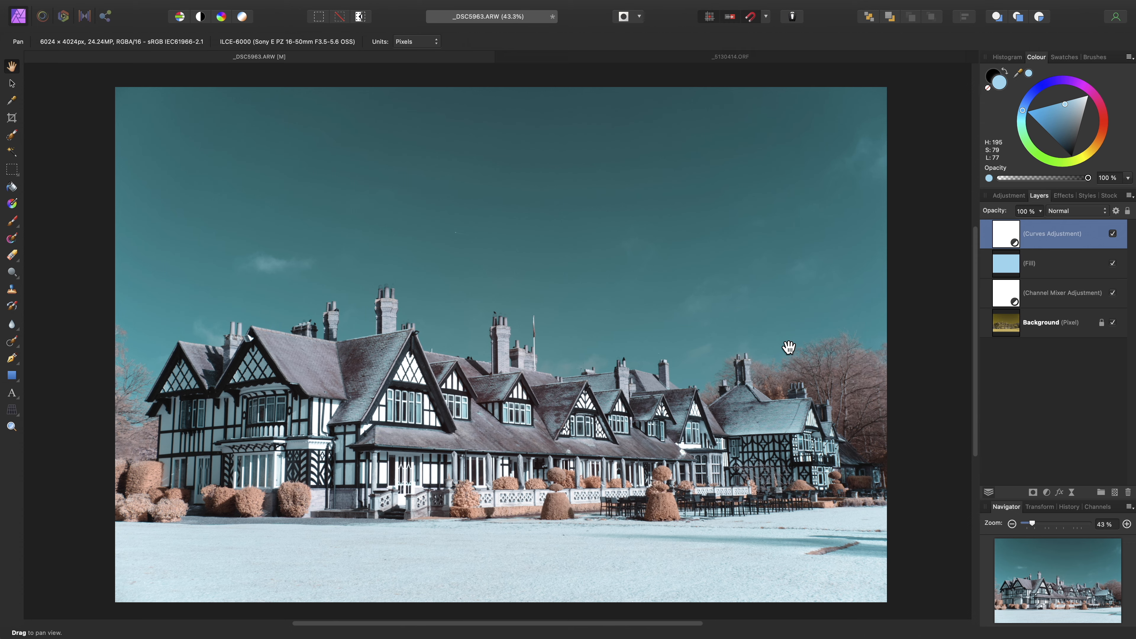
mouse_move(312, 4)
click(256, 7)
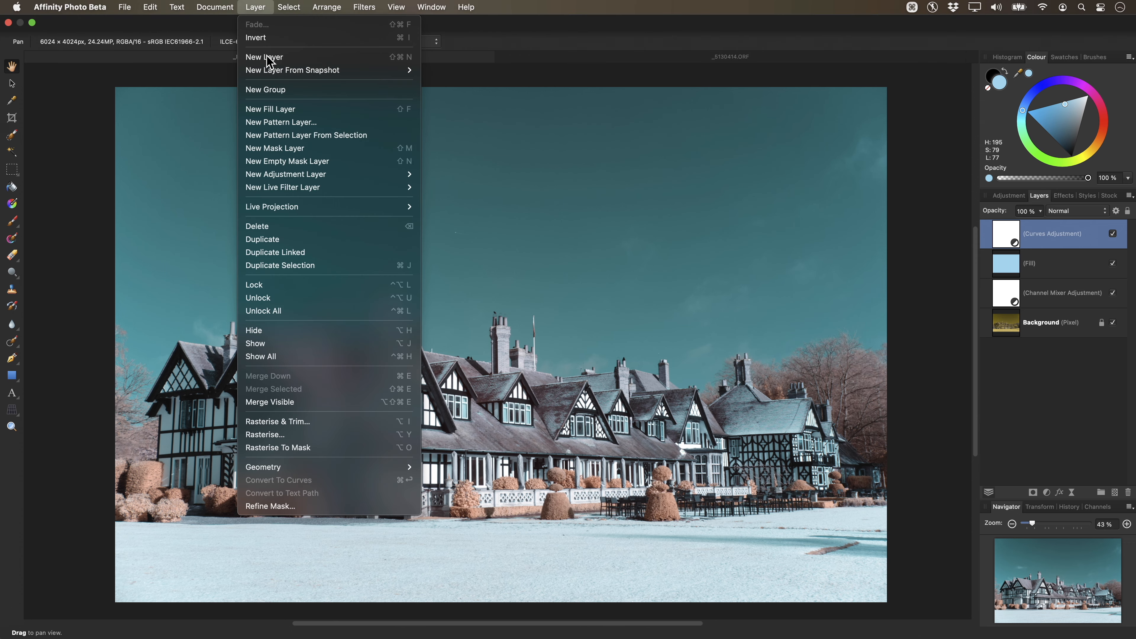
mouse_move(318, 174)
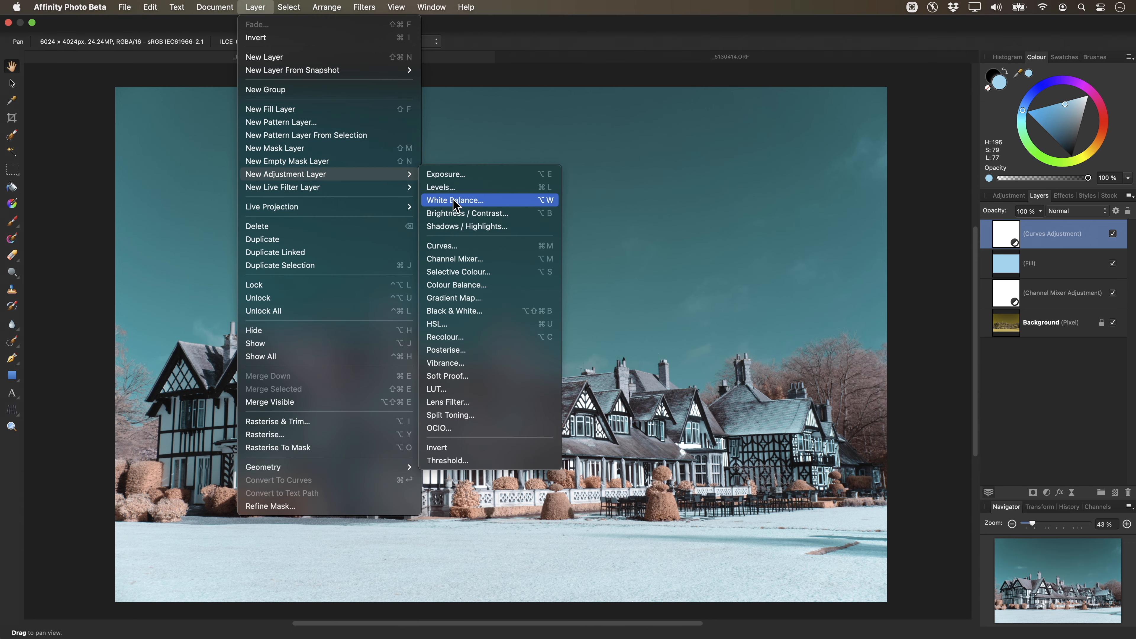
click(496, 273)
scroll(565, 455, up, 5)
drag(565, 454, 555, 430)
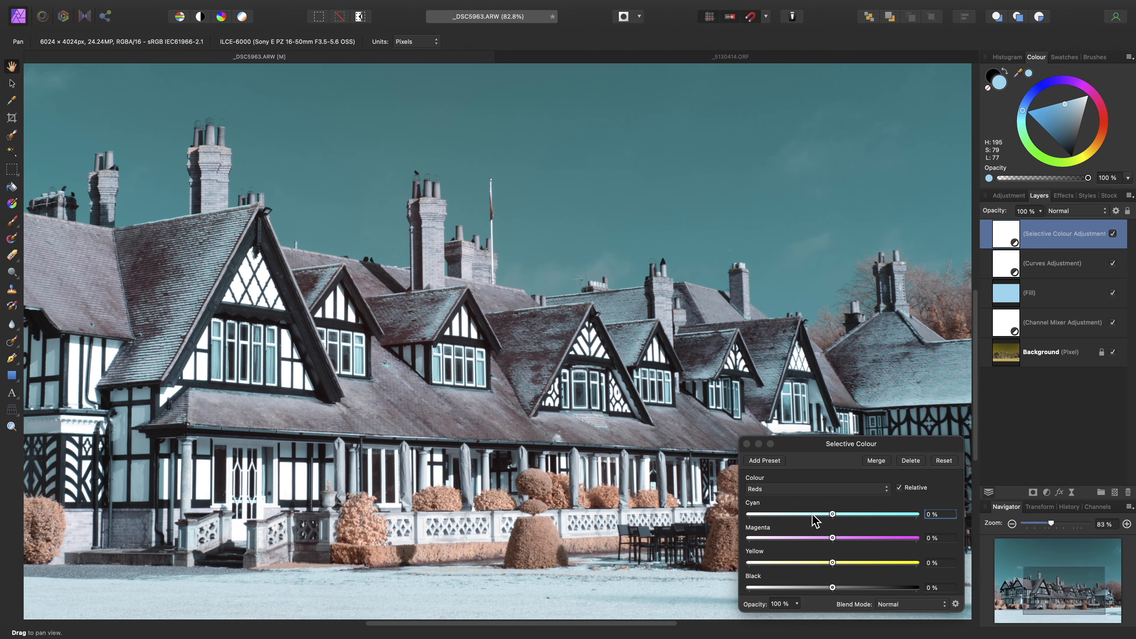
Step: Set the Selective Colour values for Reds to Cyan -82 %, Magenta 100 % and Yellow 100 %
drag(832, 515, 764, 514)
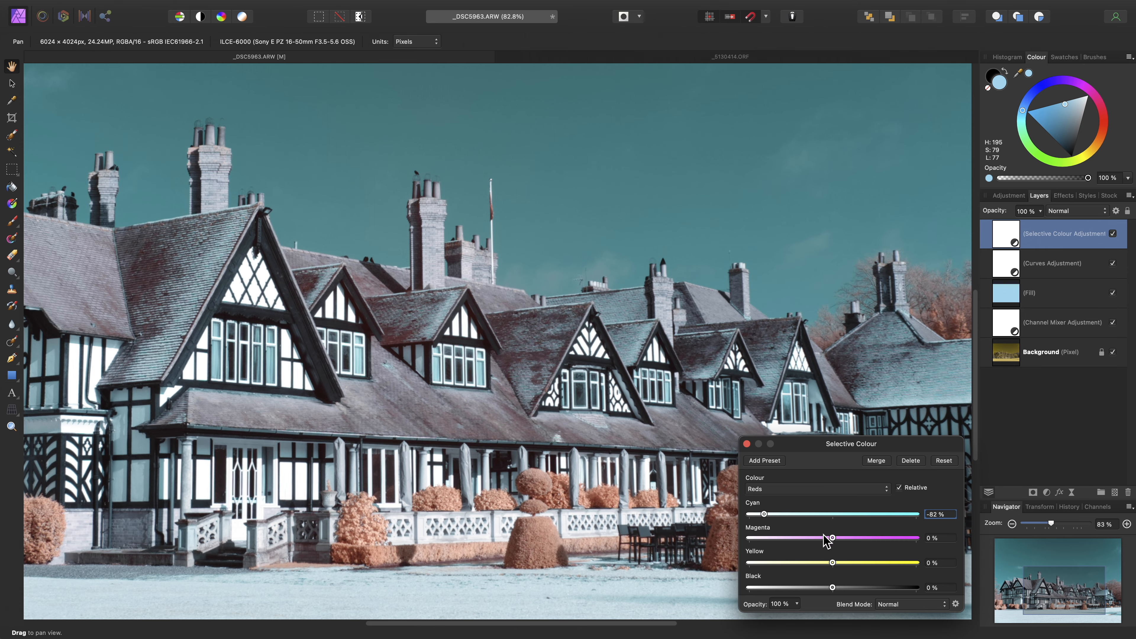
drag(833, 538, 915, 538)
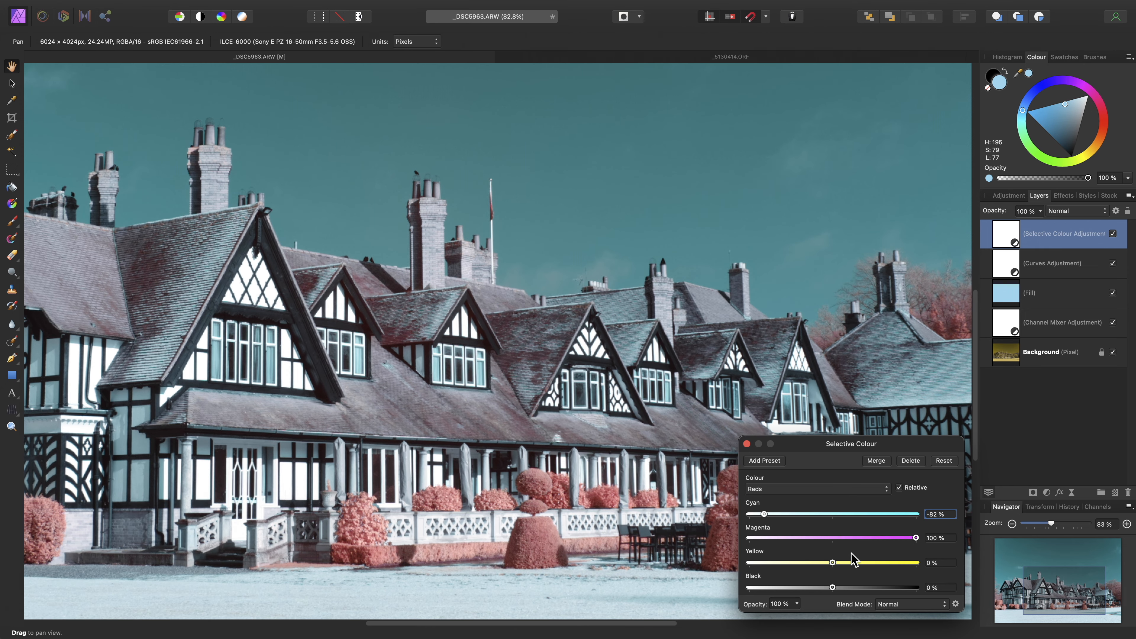
drag(832, 562, 1009, 566)
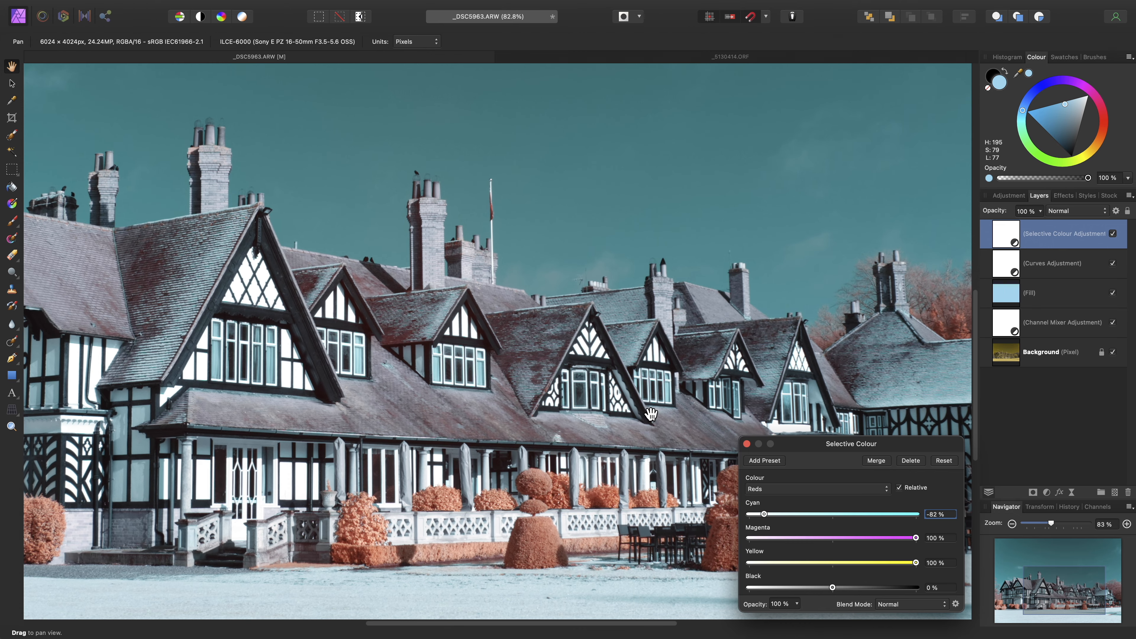
Step: Set the Selective Colour values for Yellows to Cyan -58 % and Yellow 100 %, and compare the bushes with the adjustment hidden
drag(688, 463, 561, 401)
scroll(562, 401, up, 2)
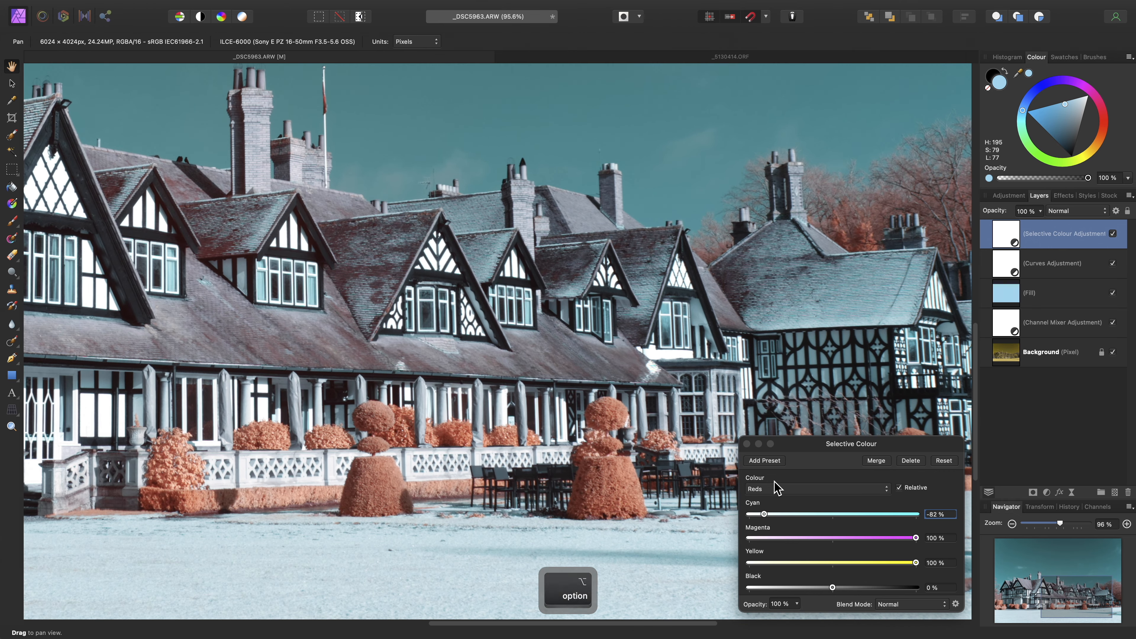
click(781, 490)
click(785, 506)
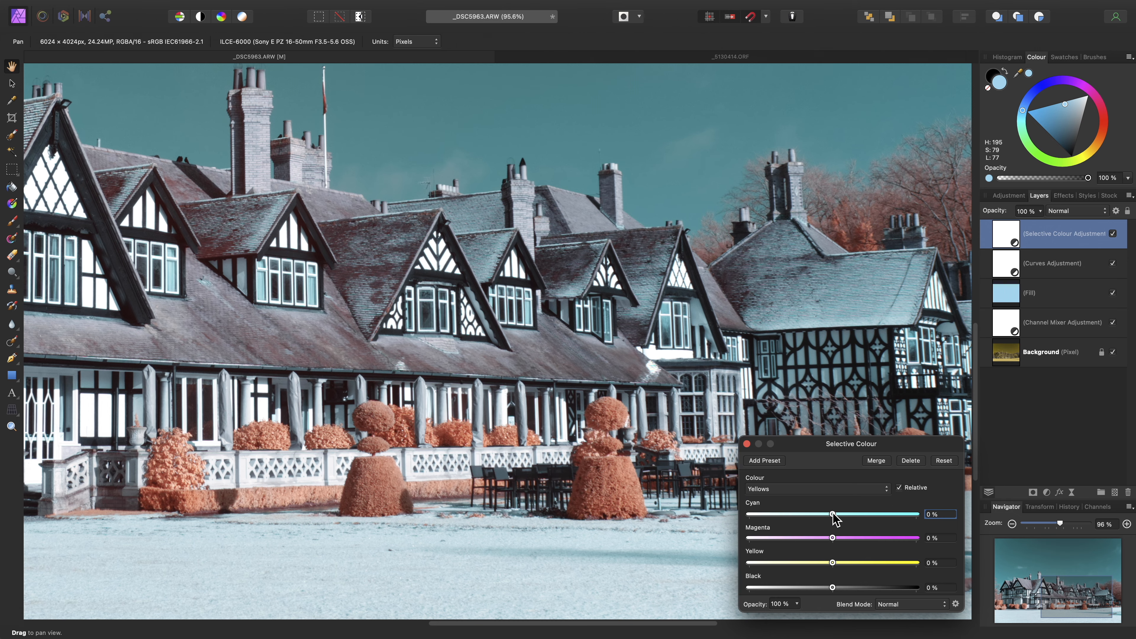
drag(832, 515, 785, 514)
drag(832, 562, 916, 565)
click(1114, 234)
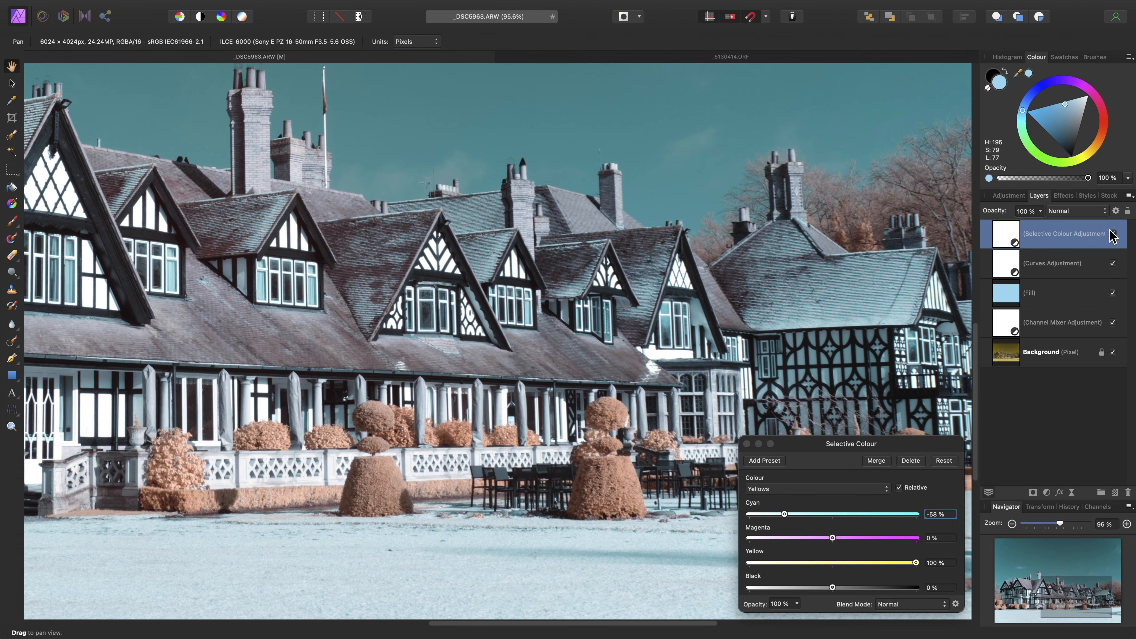
click(1113, 235)
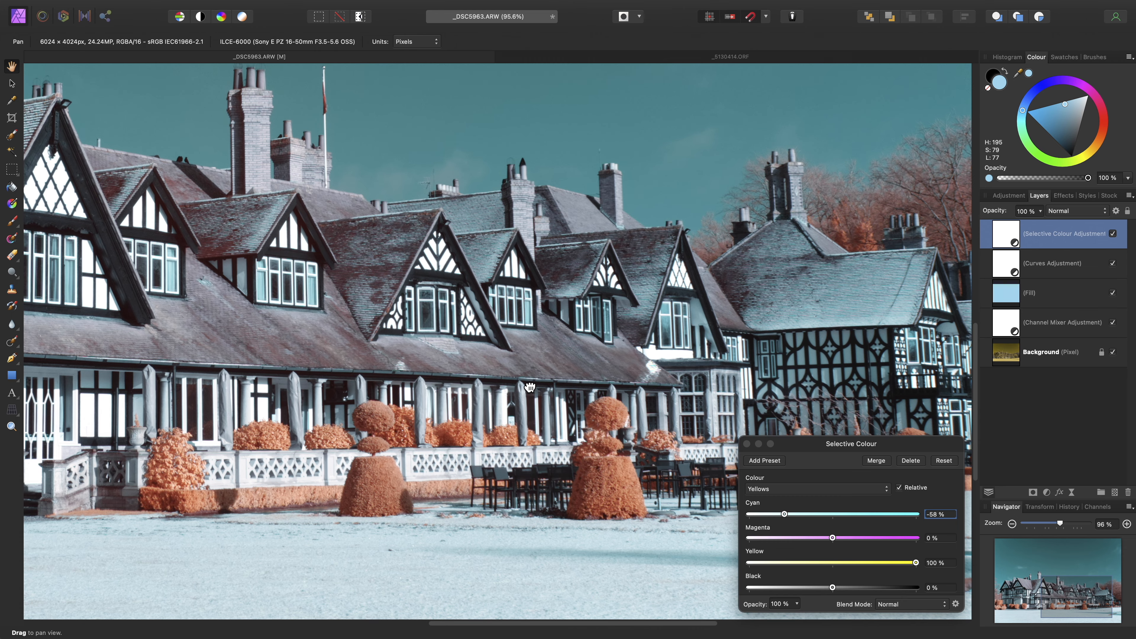
Step: Shift the sky's Cyans in the Selective Colour adjustment to Cyan -19 %, Magenta 52 % and Yellow about -11 %
alt+scroll(514, 238, down, 4)
alt+scroll(543, 300, down, 3)
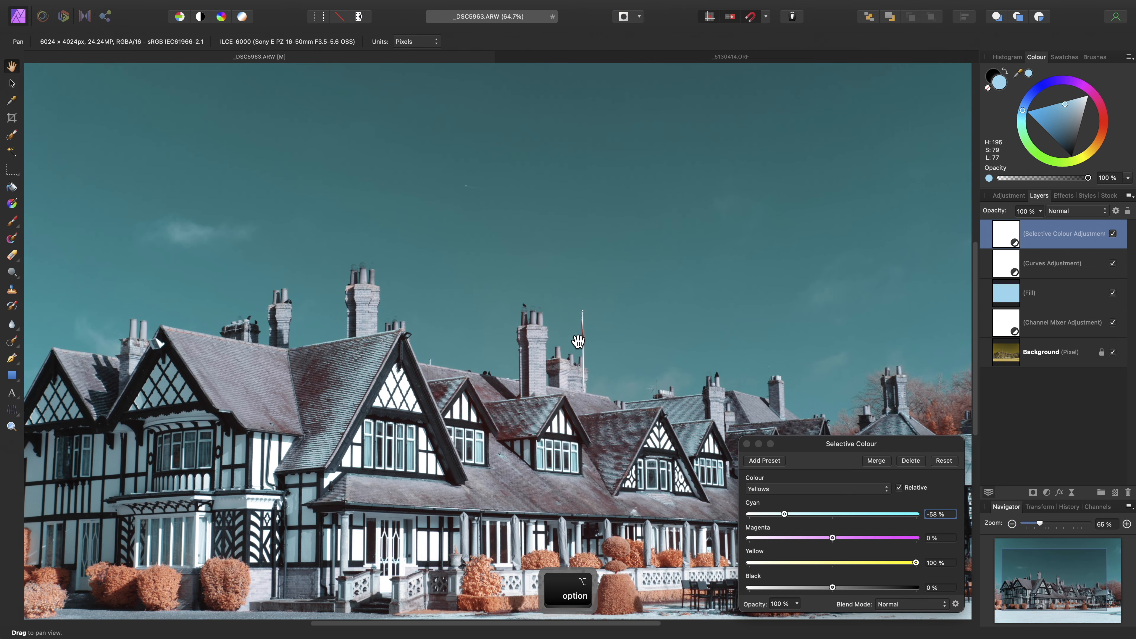
click(795, 490)
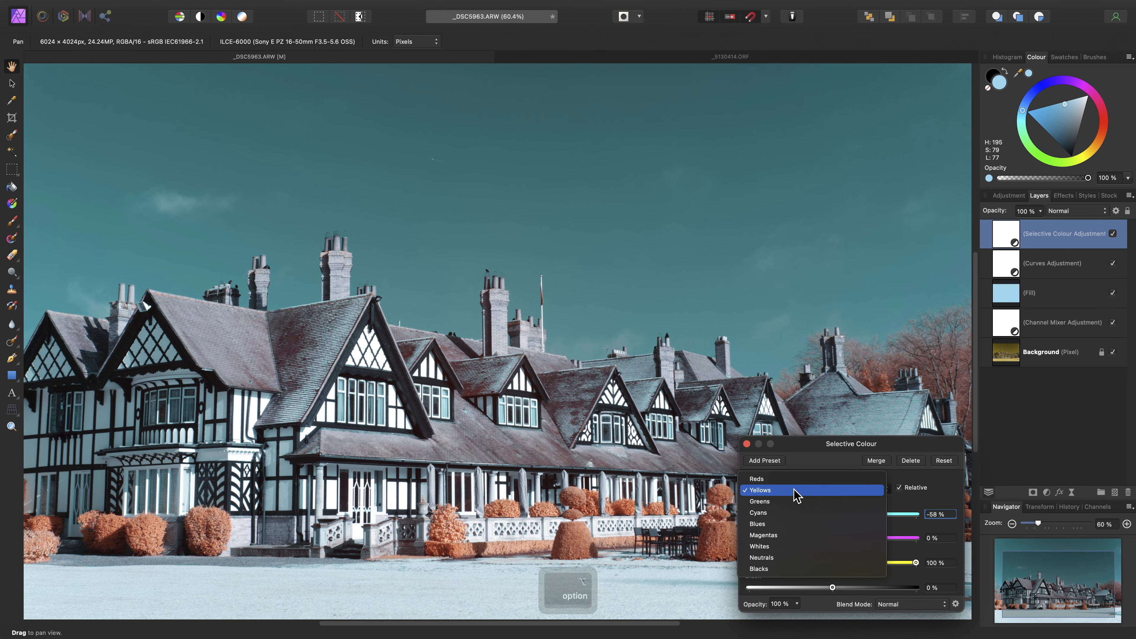
click(795, 511)
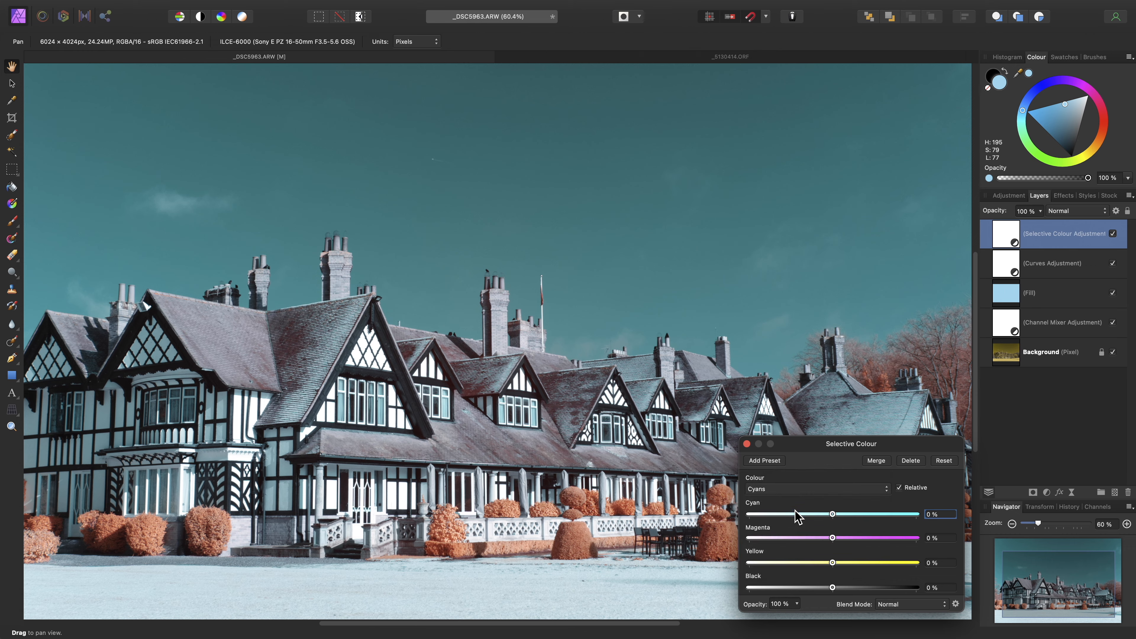
drag(832, 515, 823, 563)
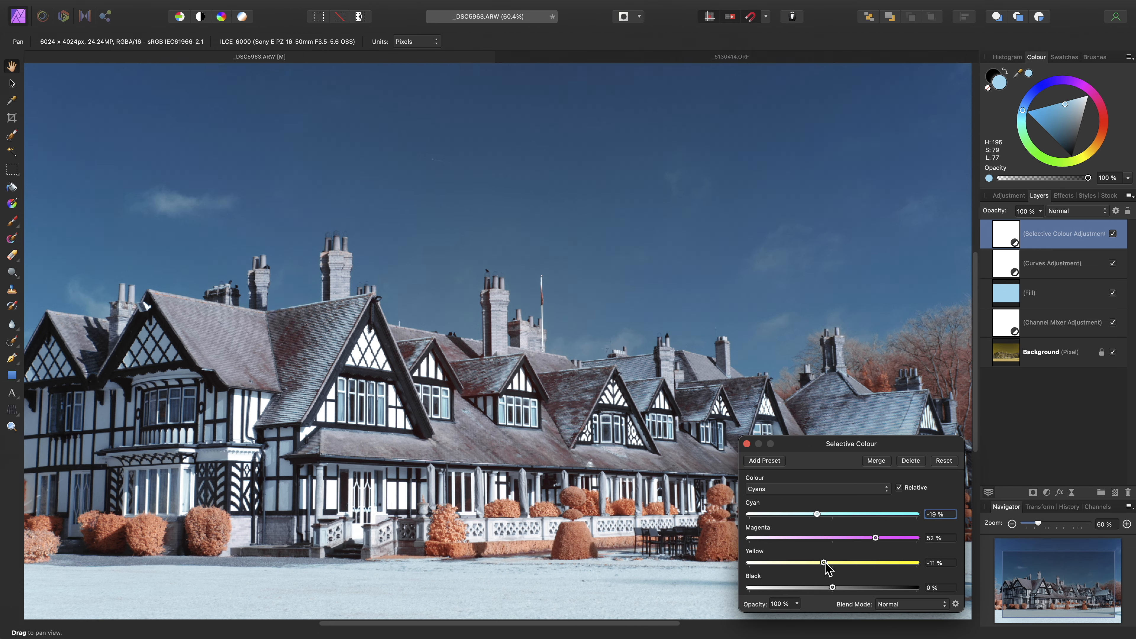
click(747, 444)
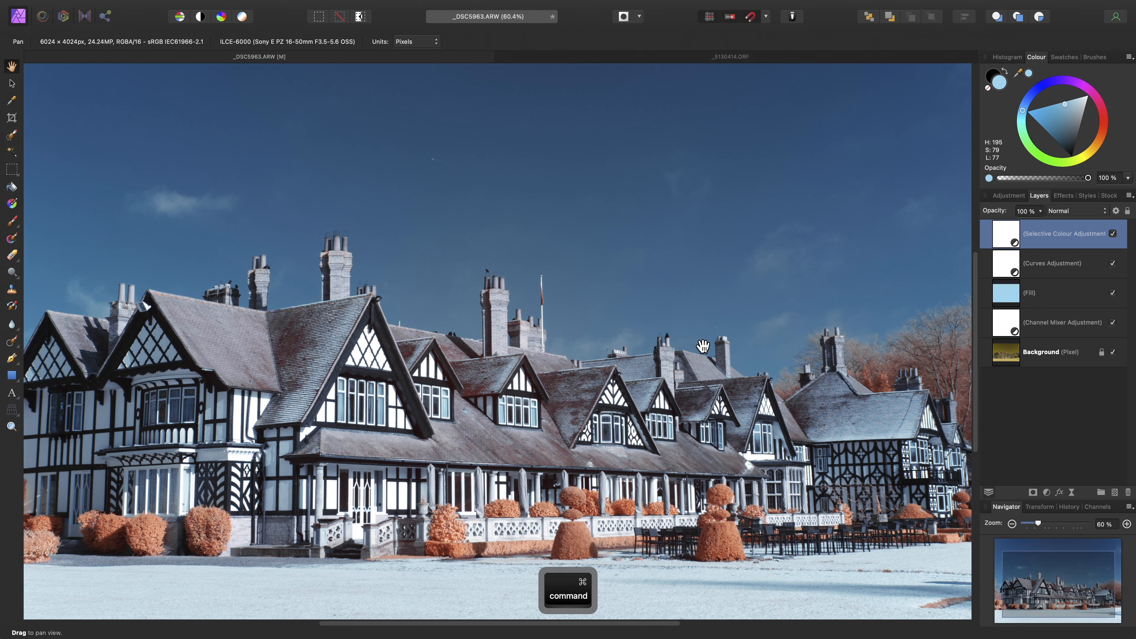
Step: Compare the whole photo with and without the Selective Colour adjustment
key(super+0)
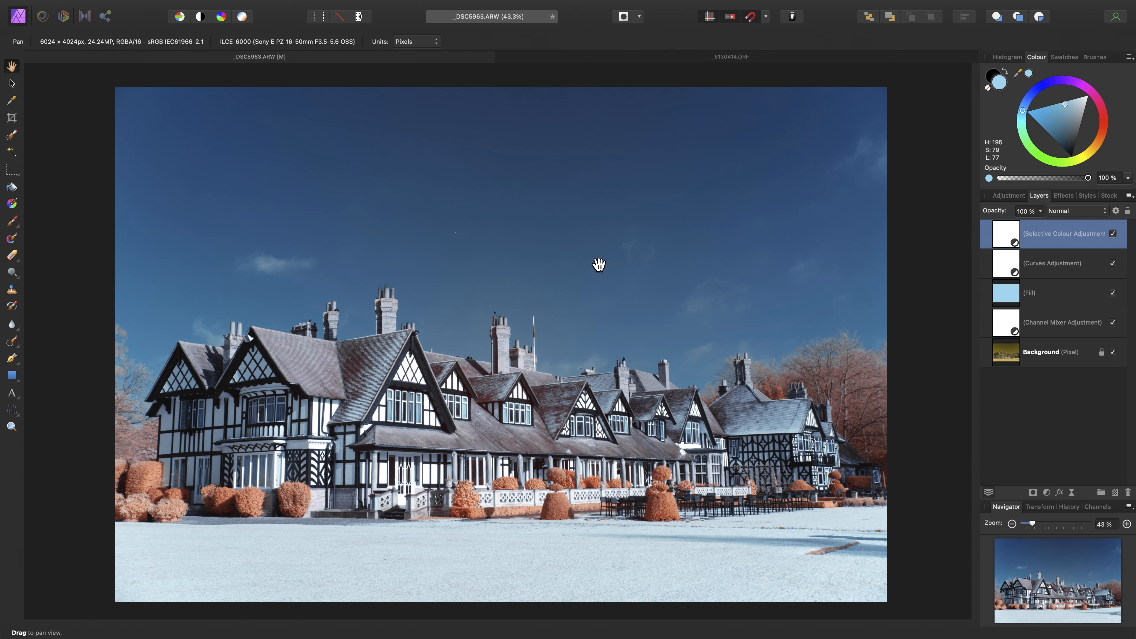
click(1113, 234)
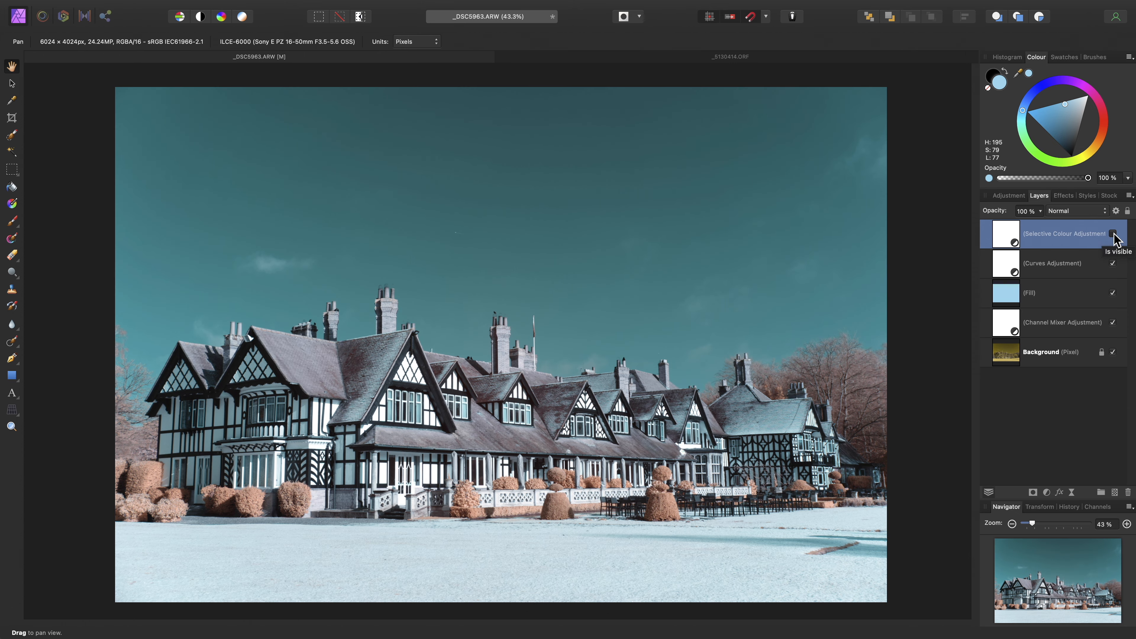
click(1113, 234)
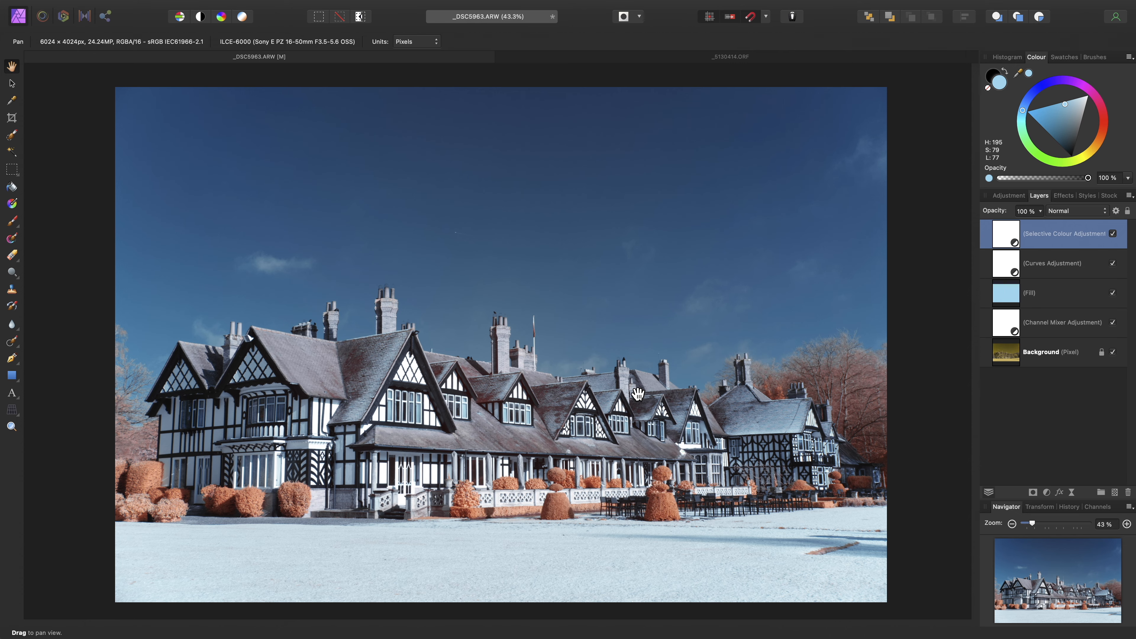
Step: Add an HSL adjustment and brighten the bushes' reds with Luminosity Shift 50 % and Saturation Shift 40 %
key(super)
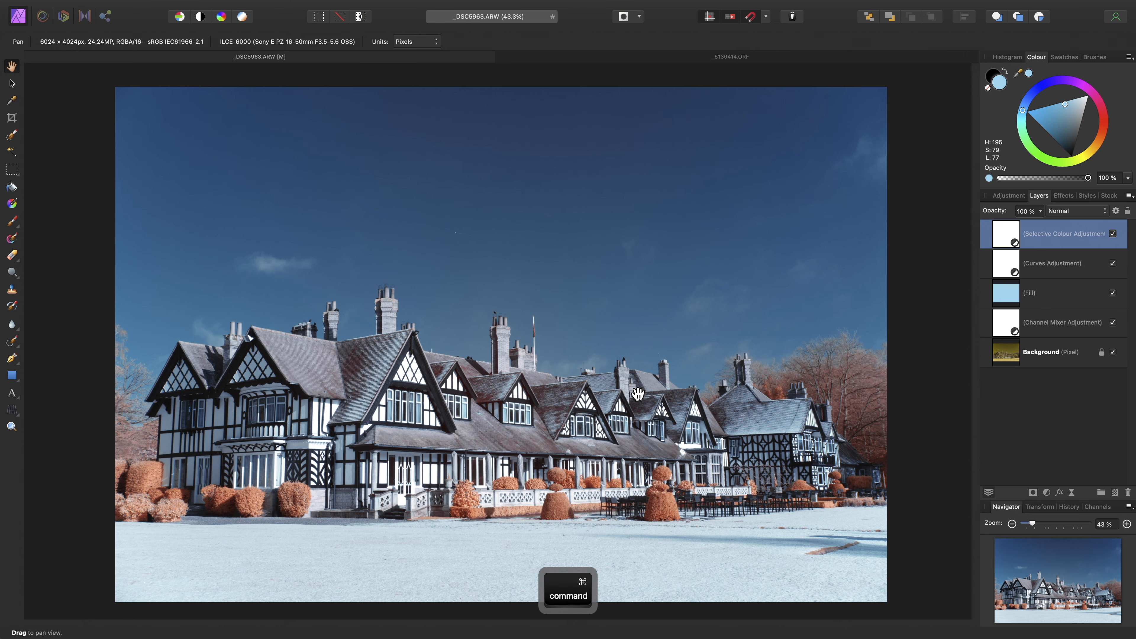
key(super+u)
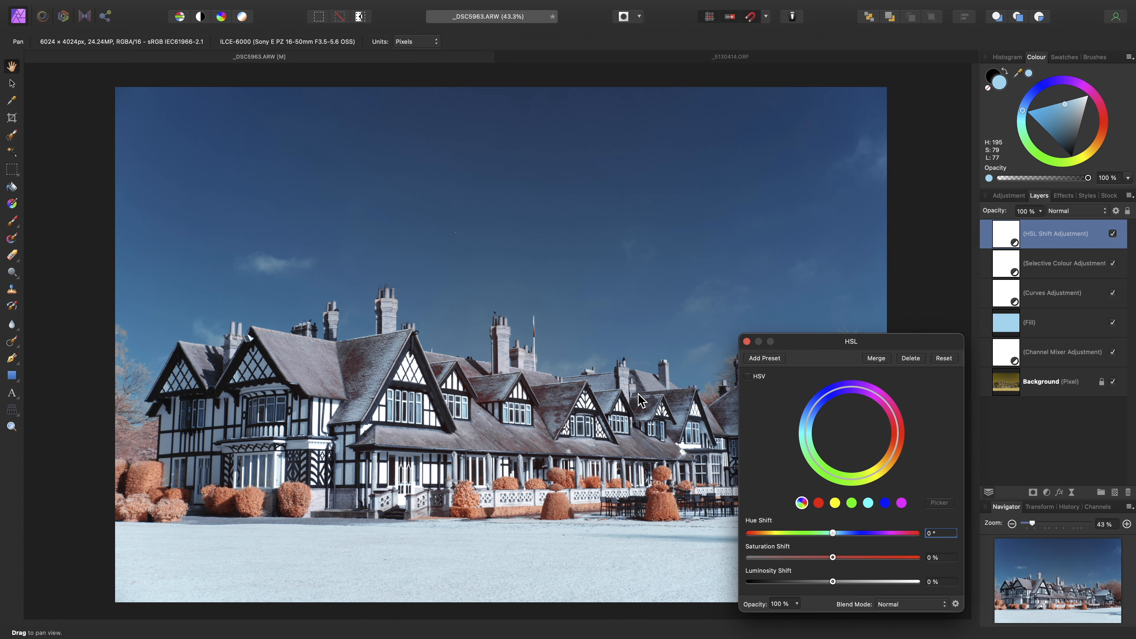
scroll(345, 481, up, 5)
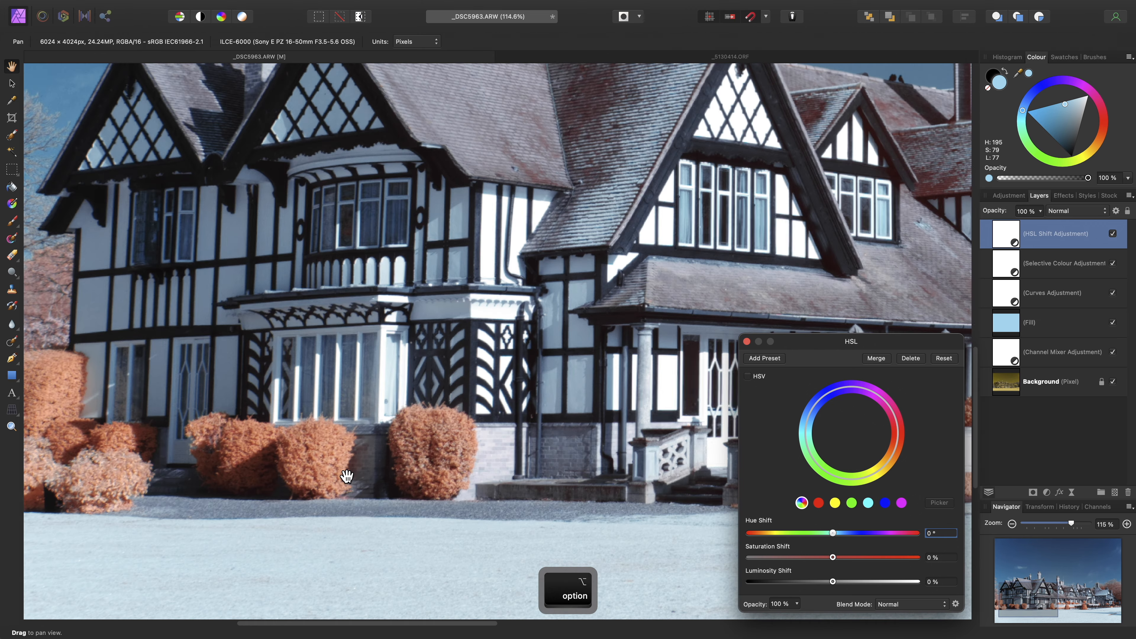
drag(458, 477, 397, 487)
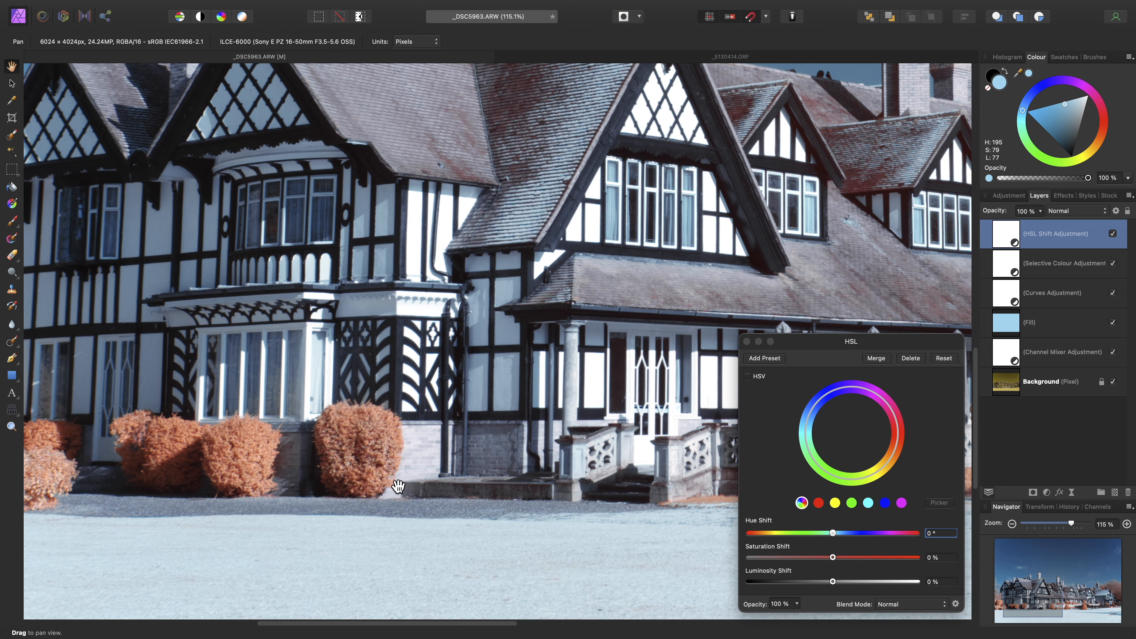
click(819, 508)
click(819, 508)
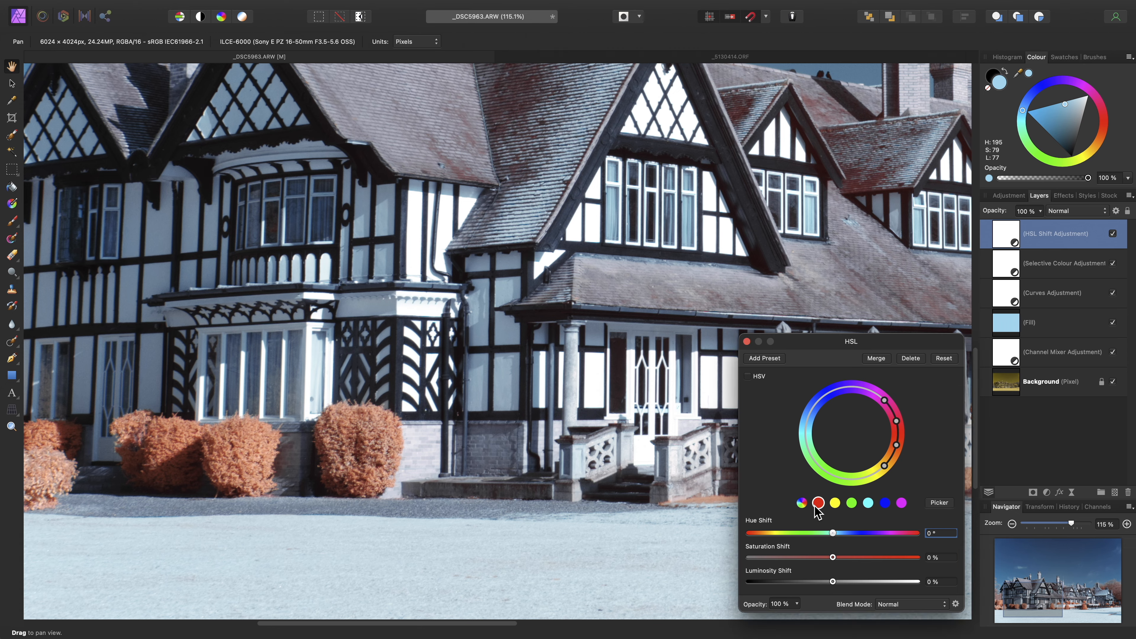
drag(833, 582, 871, 582)
scroll(512, 442, right, 15)
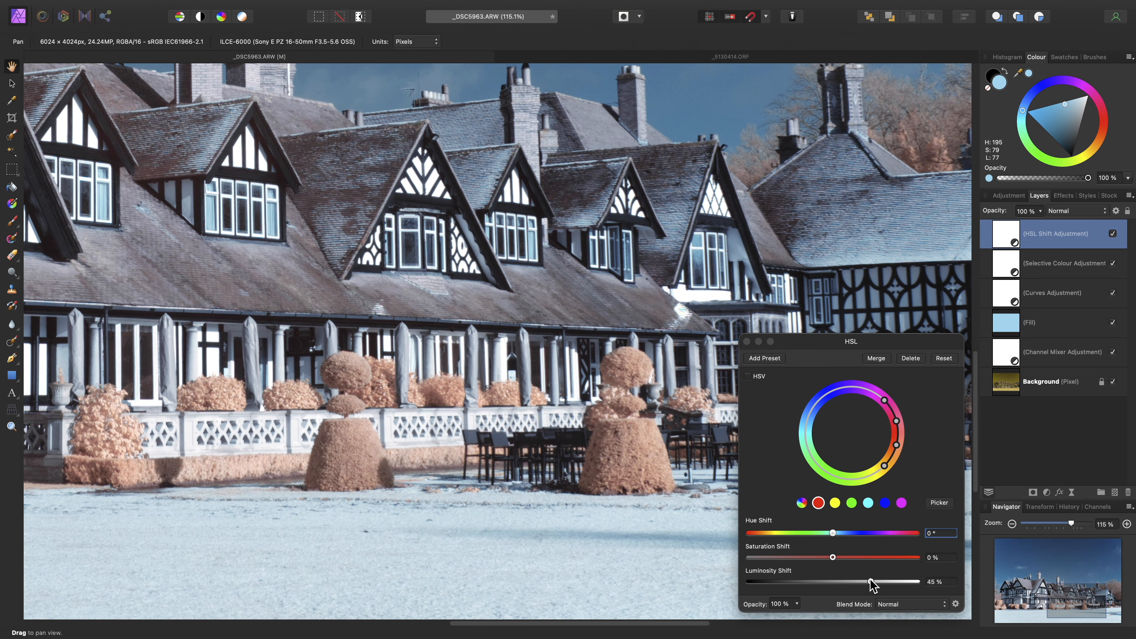
mouse_move(871, 582)
mouse_down()
mouse_move(852, 581)
mouse_move(875, 582)
mouse_up()
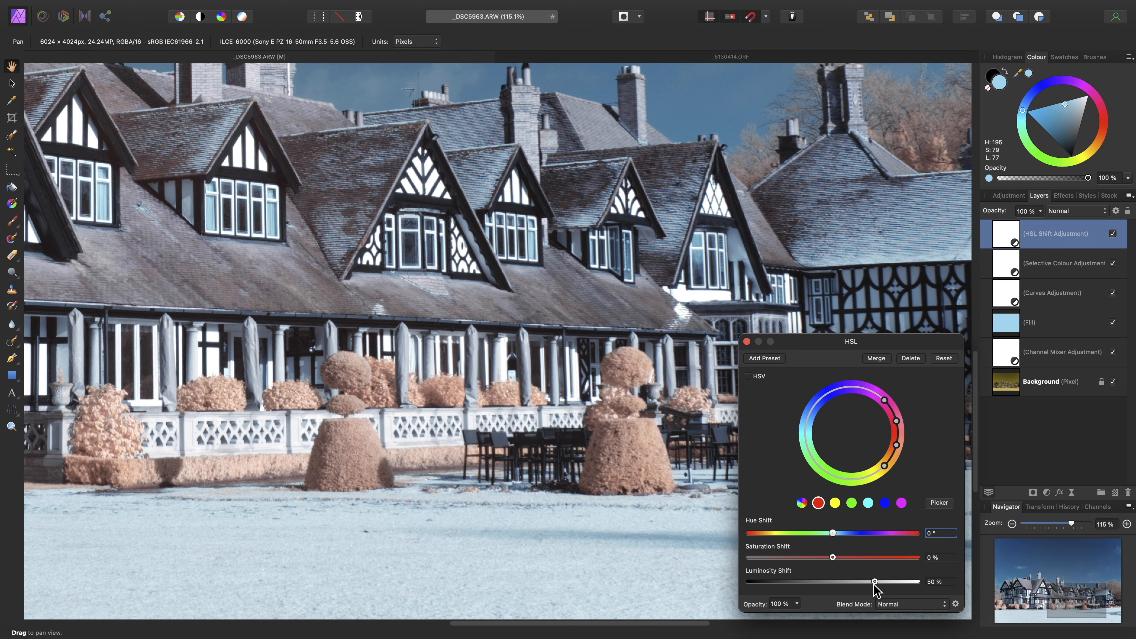
drag(833, 558, 866, 558)
Step: Lighten the sky's cyans in the HSL adjustment with Luminosity Shift 33 % and Saturation Shift 18 %
click(868, 503)
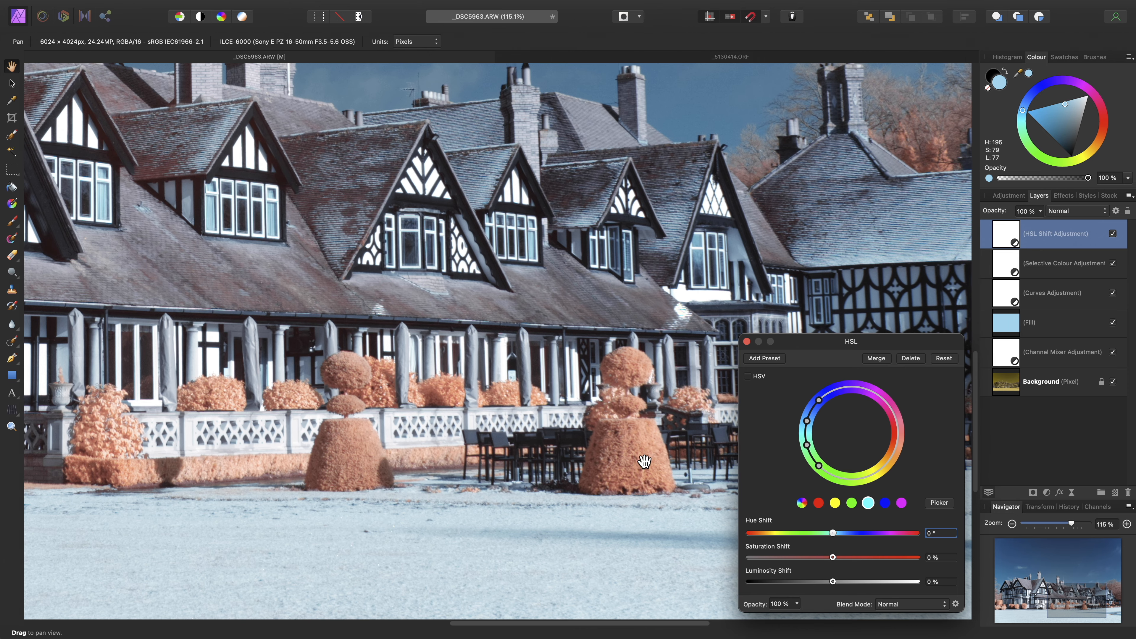
scroll(611, 214, up, 10)
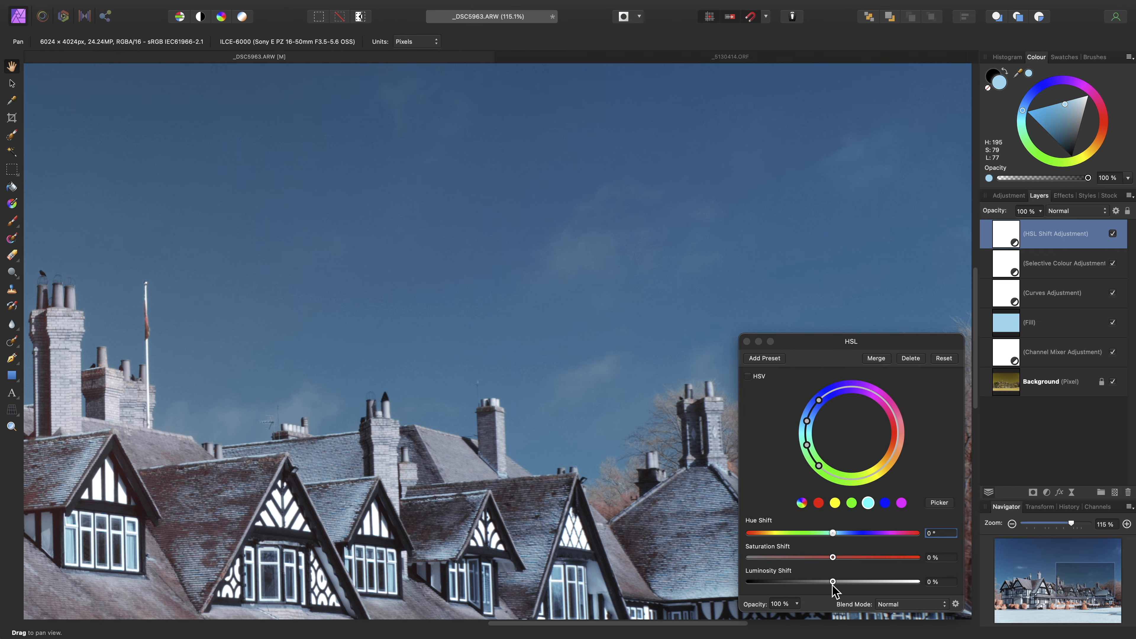
drag(833, 582, 845, 558)
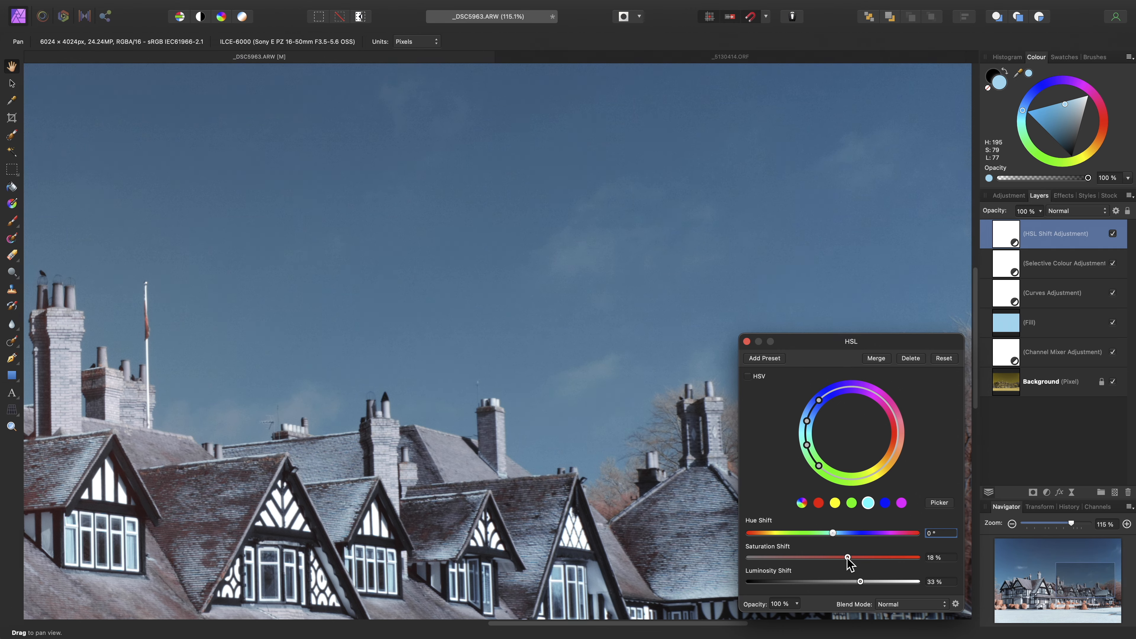
Step: Increase the reds' Saturation Shift slightly further in the HSL adjustment, judging it on the whole photo
key(super+0)
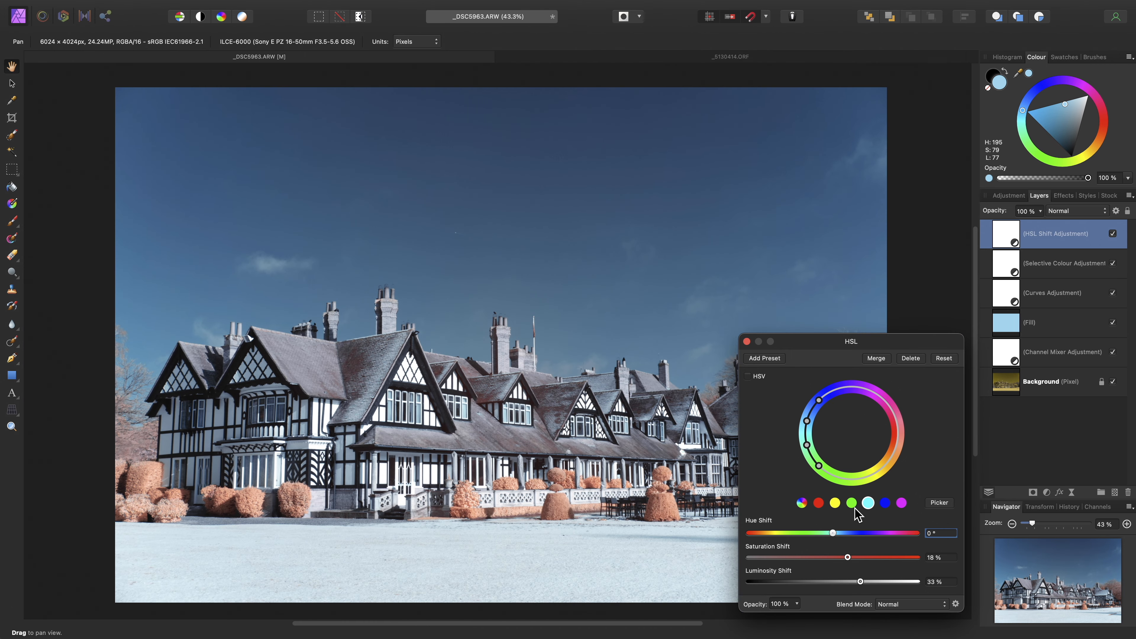
click(819, 503)
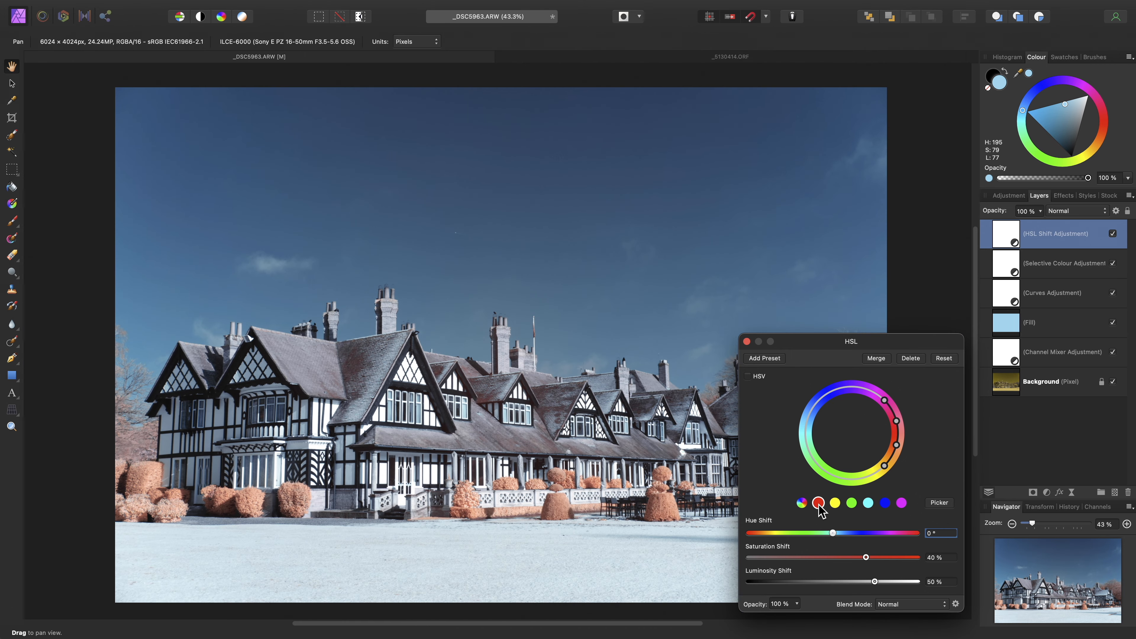
drag(867, 558, 875, 558)
click(747, 342)
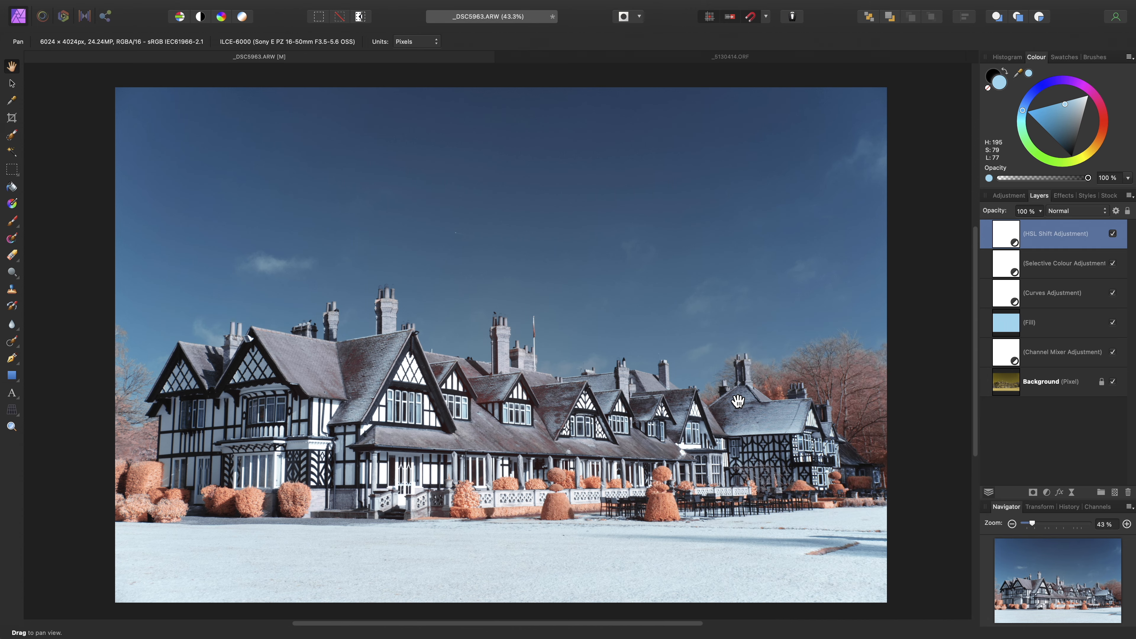
Step: Inspect the building's roofs, chimneys and bushes, and the noise in the sky, at high magnification across the photo
scroll(519, 469, up, 5)
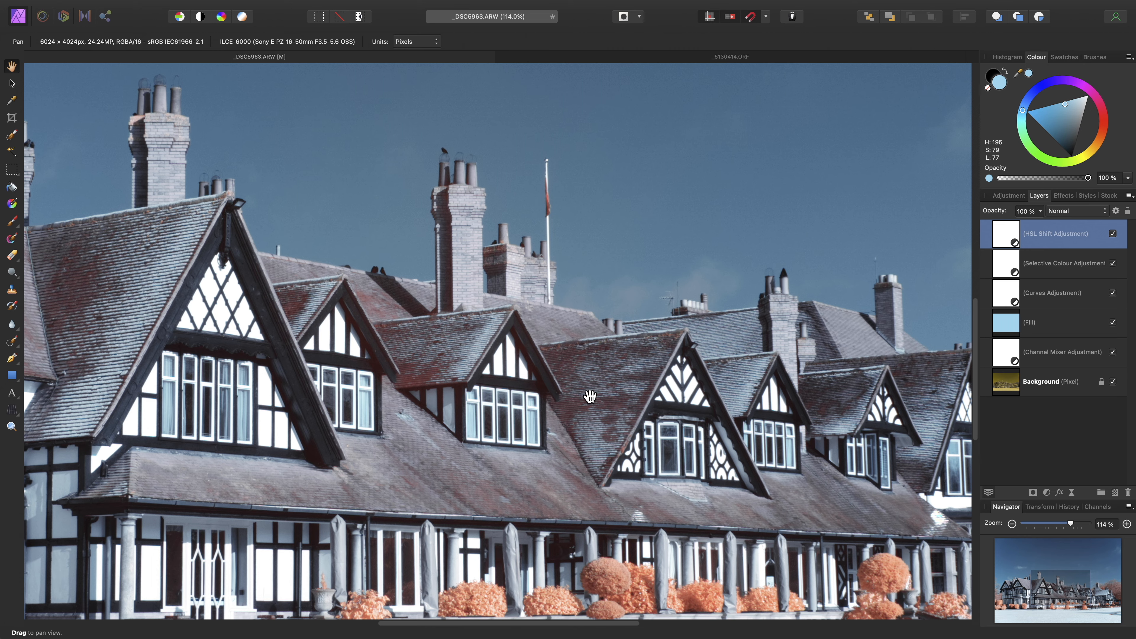
scroll(588, 395, left, 15)
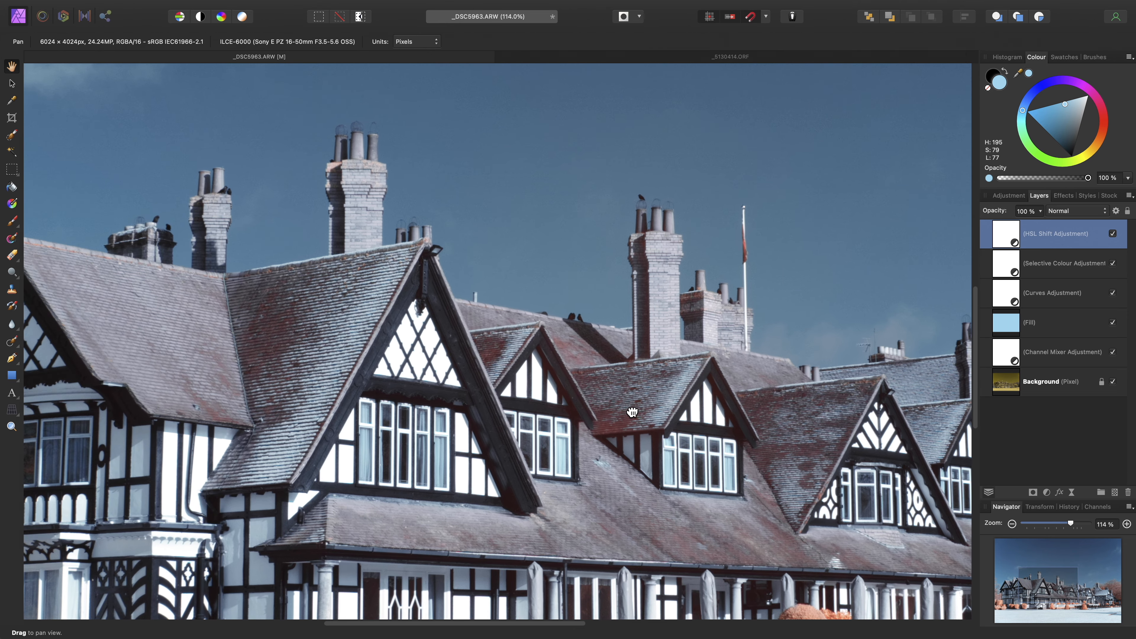
scroll(573, 429, left, 10)
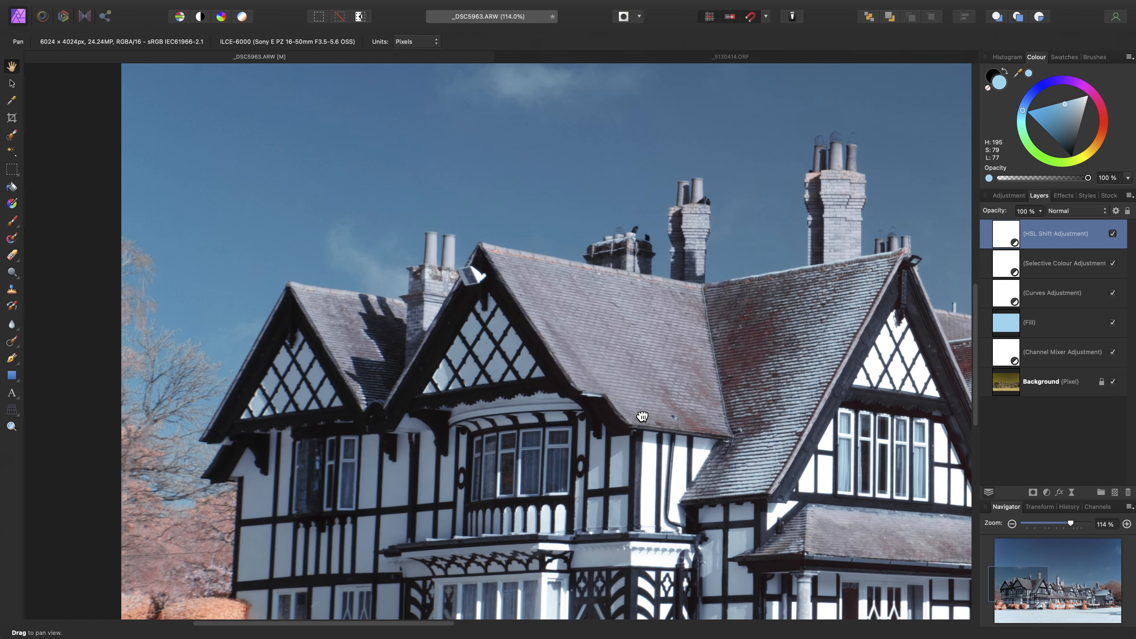
scroll(747, 449, right, 15)
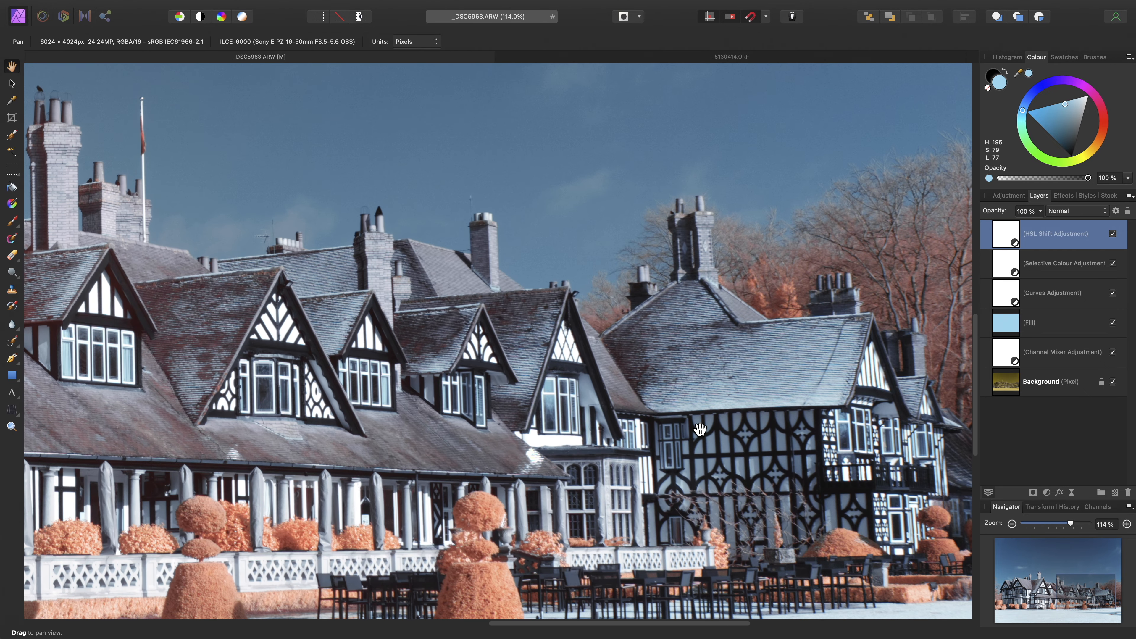
mouse_move(700, 429)
mouse_down()
mouse_move(501, 414)
mouse_move(714, 444)
mouse_up()
scroll(714, 444, left, 10)
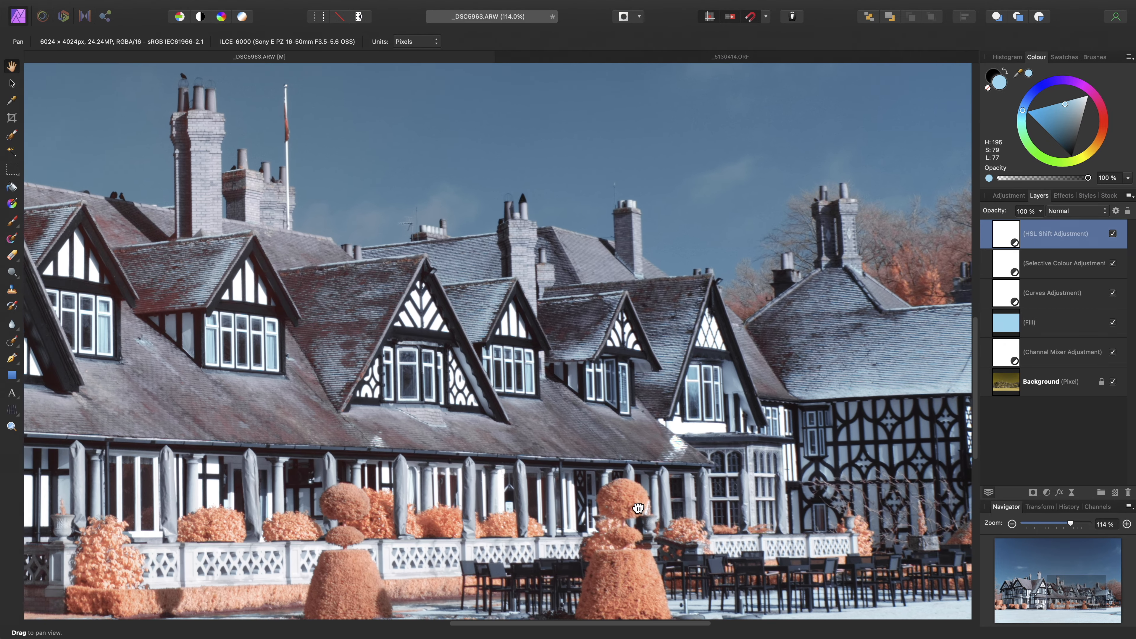
scroll(562, 423, up, 8)
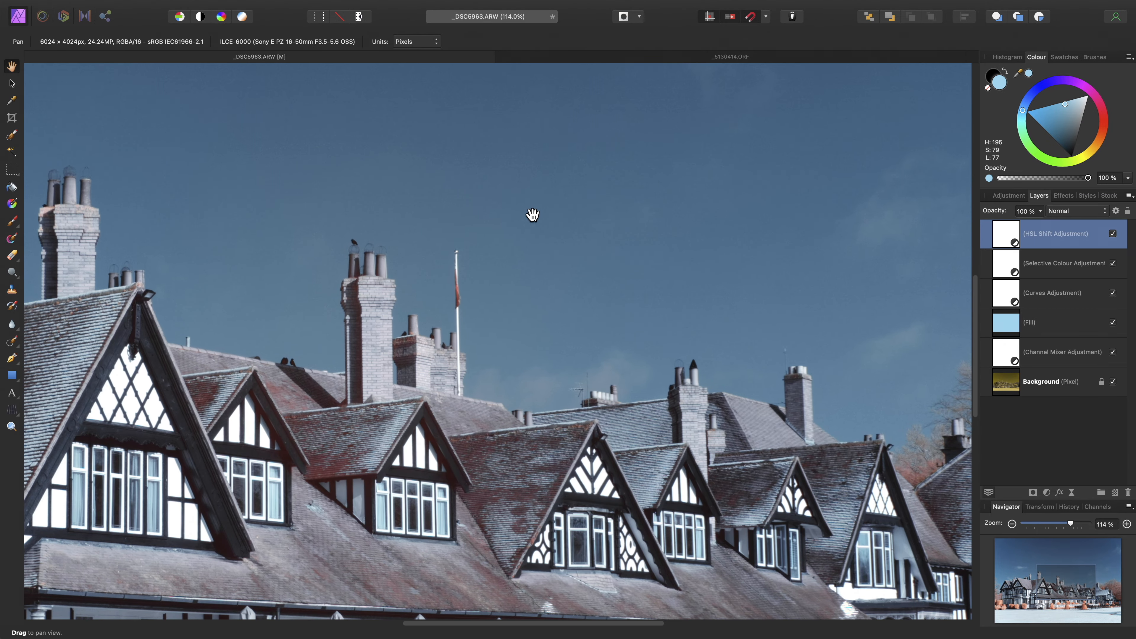
scroll(626, 197, up, 10)
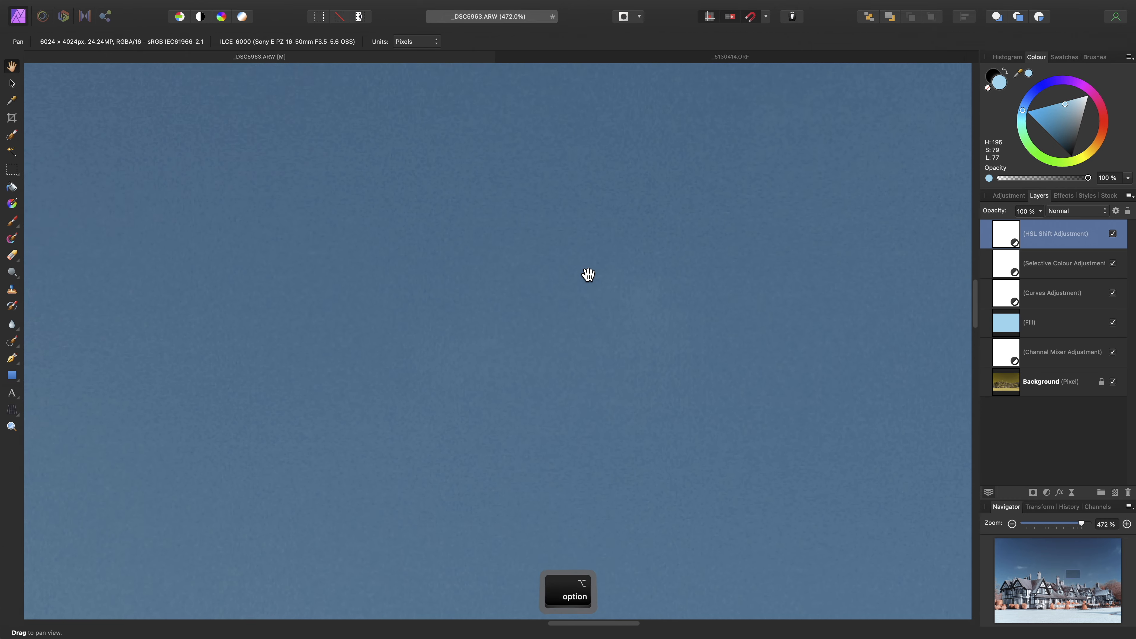
drag(629, 237, 562, 359)
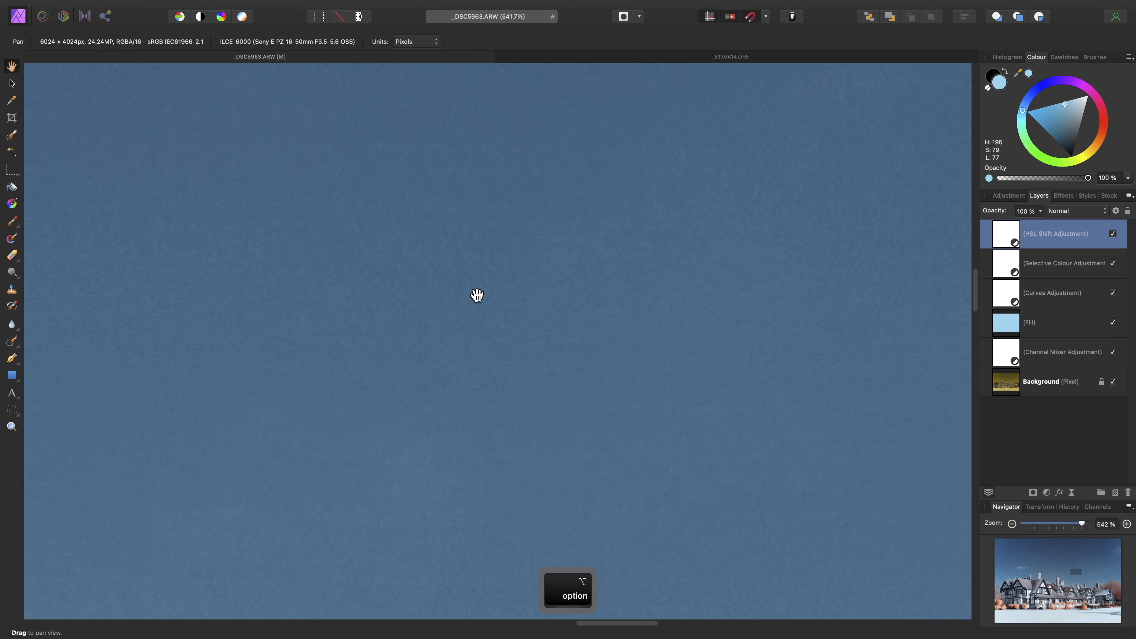
drag(477, 294, 655, 264)
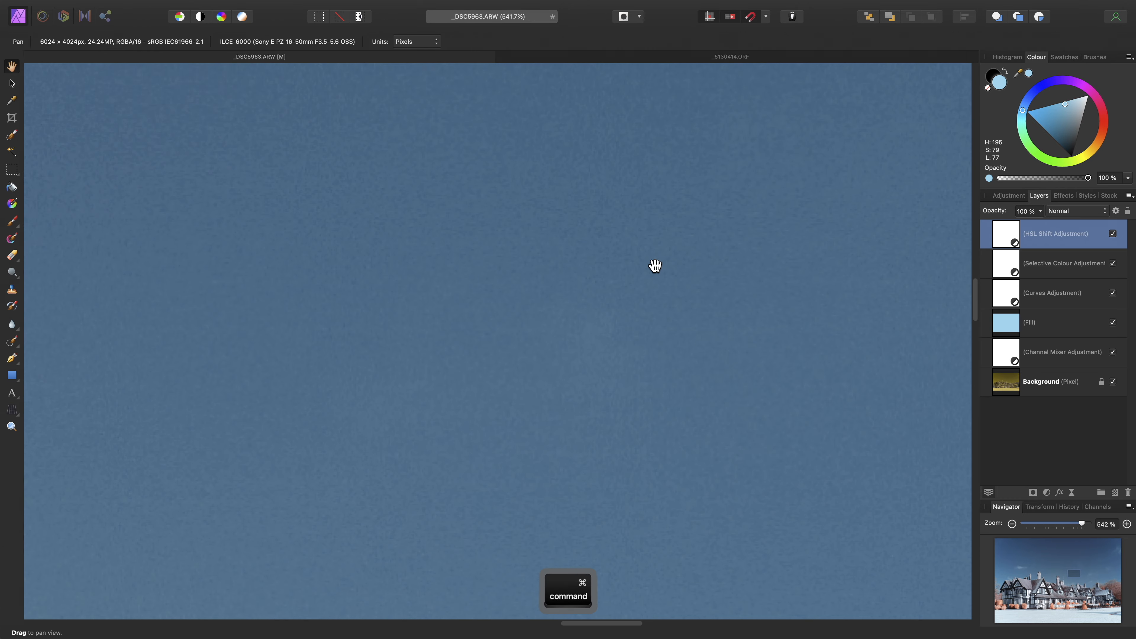
key(super+0)
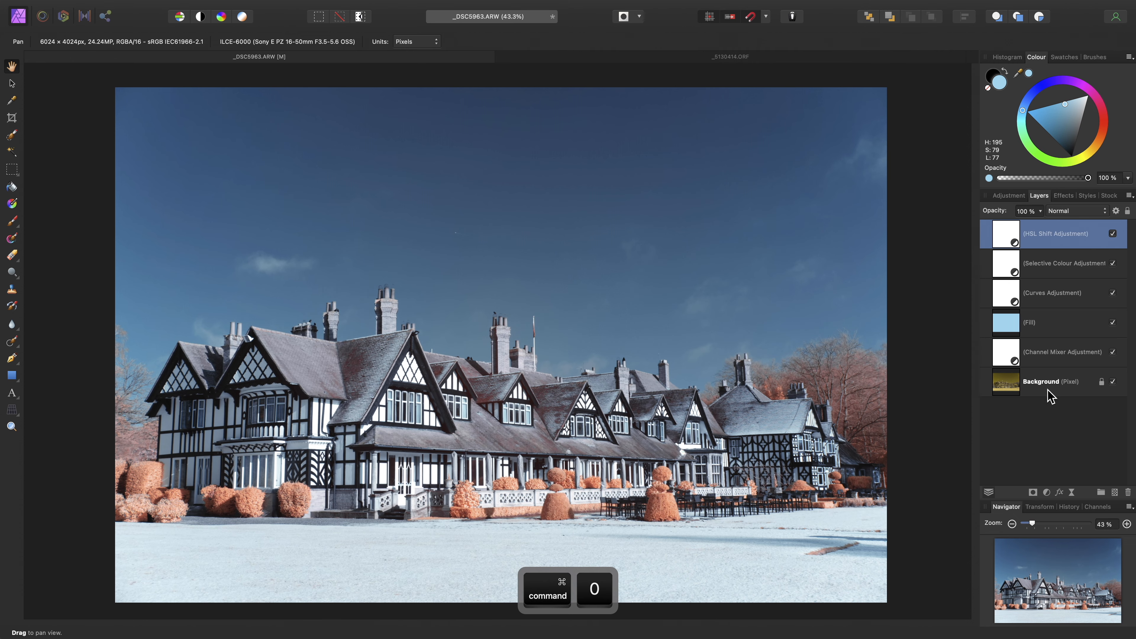
Step: Select the building and lawn on the Background layer with the Selection Brush at 410 px width
click(1048, 387)
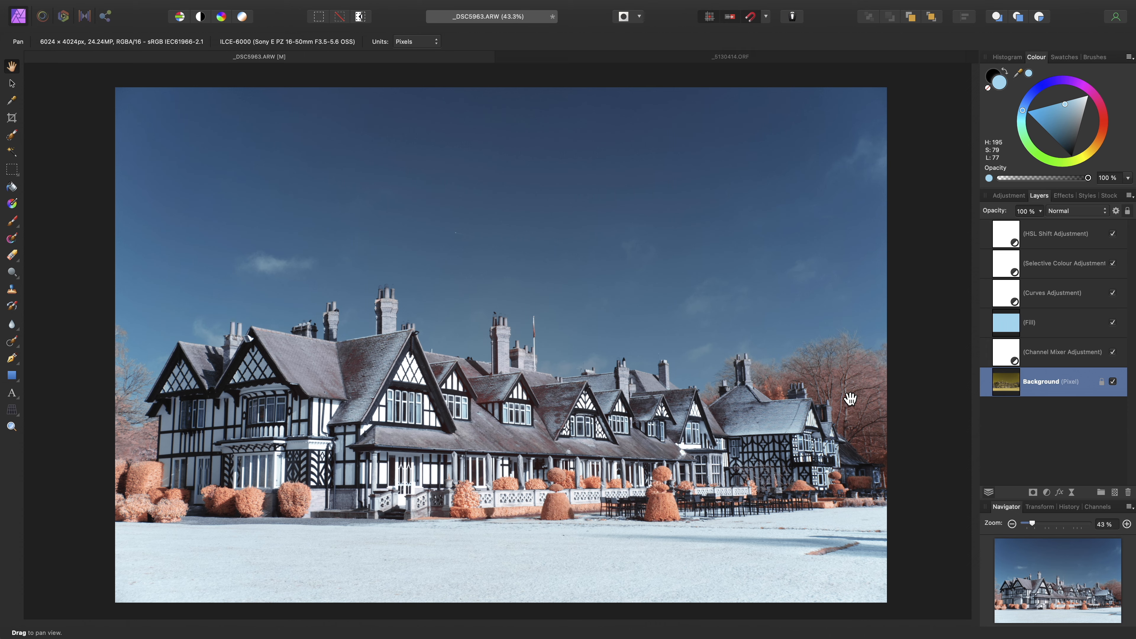
click(14, 134)
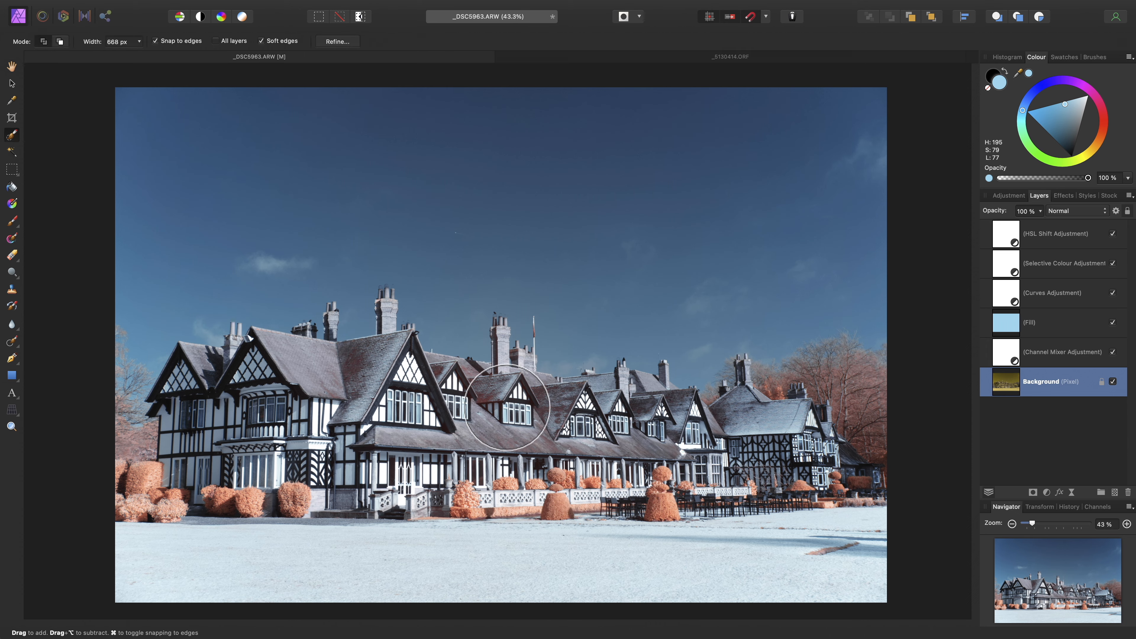
key(bracketleft)
key(bracketleft)
key(bracketleft)
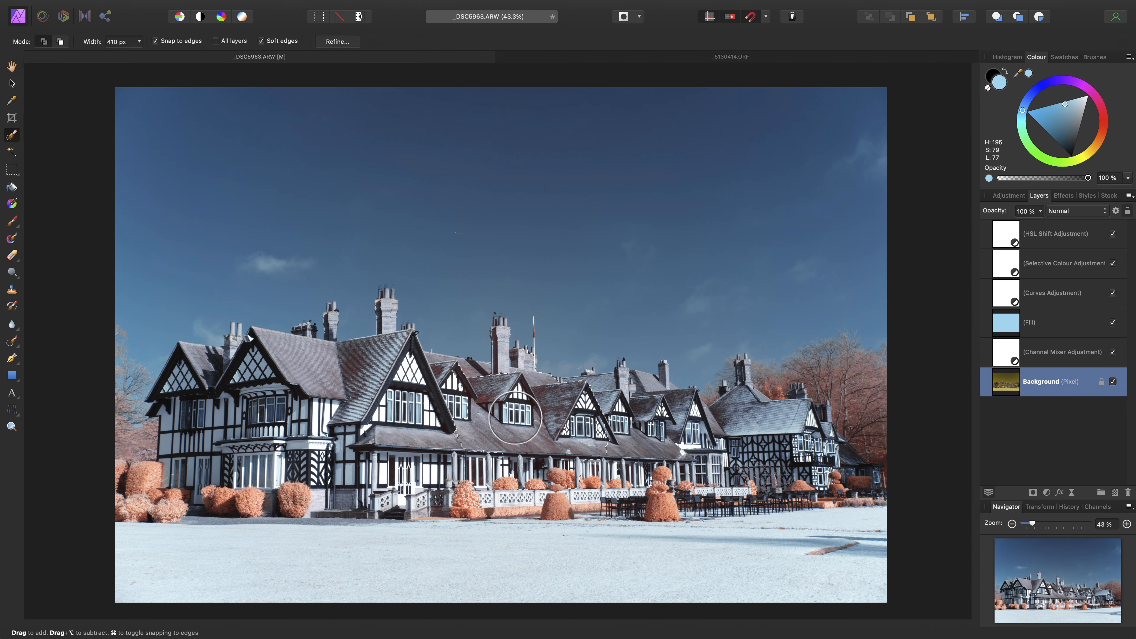
mouse_move(515, 411)
mouse_down()
mouse_move(472, 421)
mouse_move(325, 408)
mouse_move(259, 441)
mouse_move(483, 463)
mouse_move(655, 433)
mouse_move(631, 418)
mouse_move(761, 454)
mouse_move(837, 444)
mouse_move(850, 413)
mouse_move(765, 453)
mouse_move(484, 499)
mouse_move(140, 483)
mouse_move(501, 506)
mouse_move(814, 498)
mouse_move(862, 484)
mouse_move(712, 472)
mouse_up()
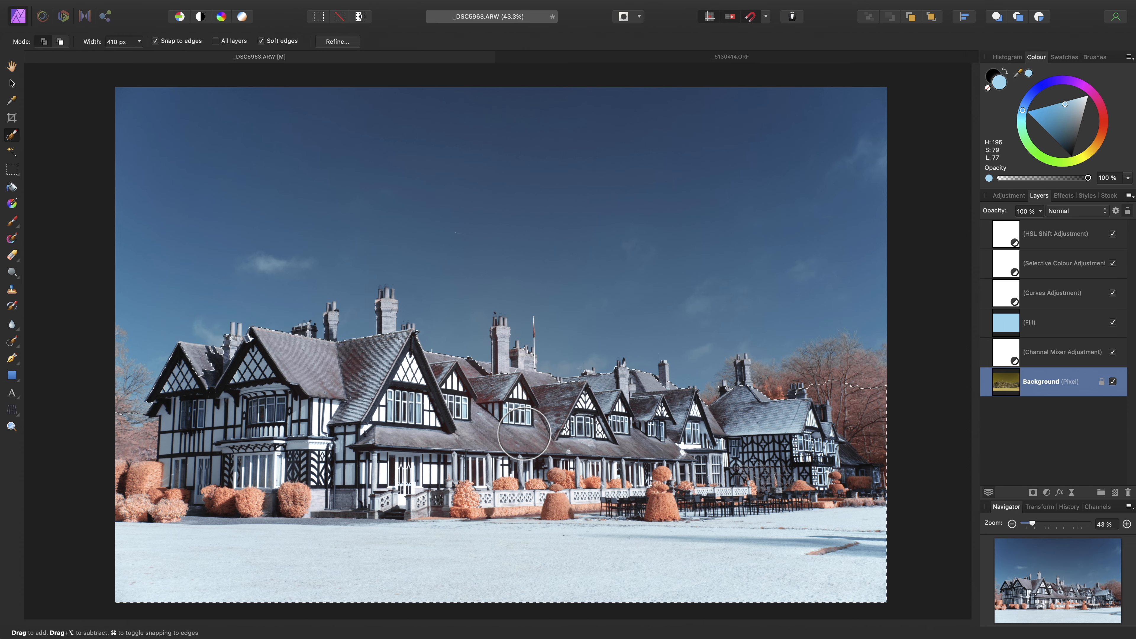
Step: Show the selection as a quick mask and add the trees at the photo's right edge with a smaller Selection Brush
key(q)
key(bracketleft)
key(bracketleft)
key(bracketleft)
key(bracketleft)
key(bracketleft)
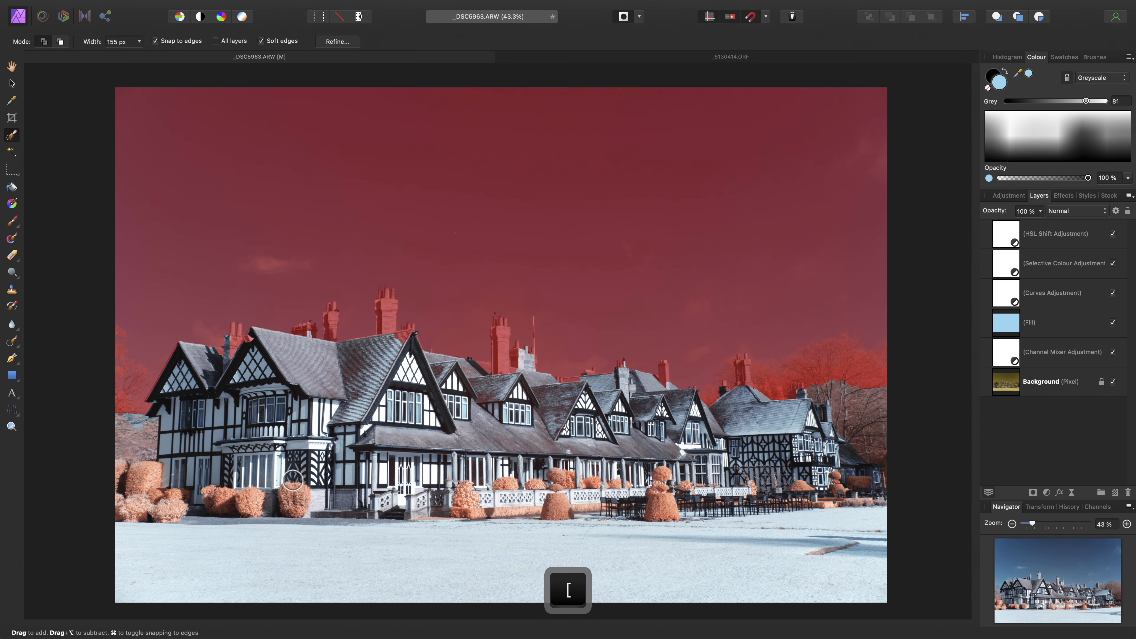
key(bracketright)
key(bracketright)
mouse_move(882, 396)
mouse_down()
mouse_move(858, 376)
mouse_move(815, 382)
mouse_move(792, 422)
mouse_move(777, 387)
mouse_move(848, 380)
mouse_up()
Step: Add the brickwork of the two tallest chimneys to the selection with a finer brush, and leave the quick mask
key(bracketleft)
key(bracketleft)
key(bracketleft)
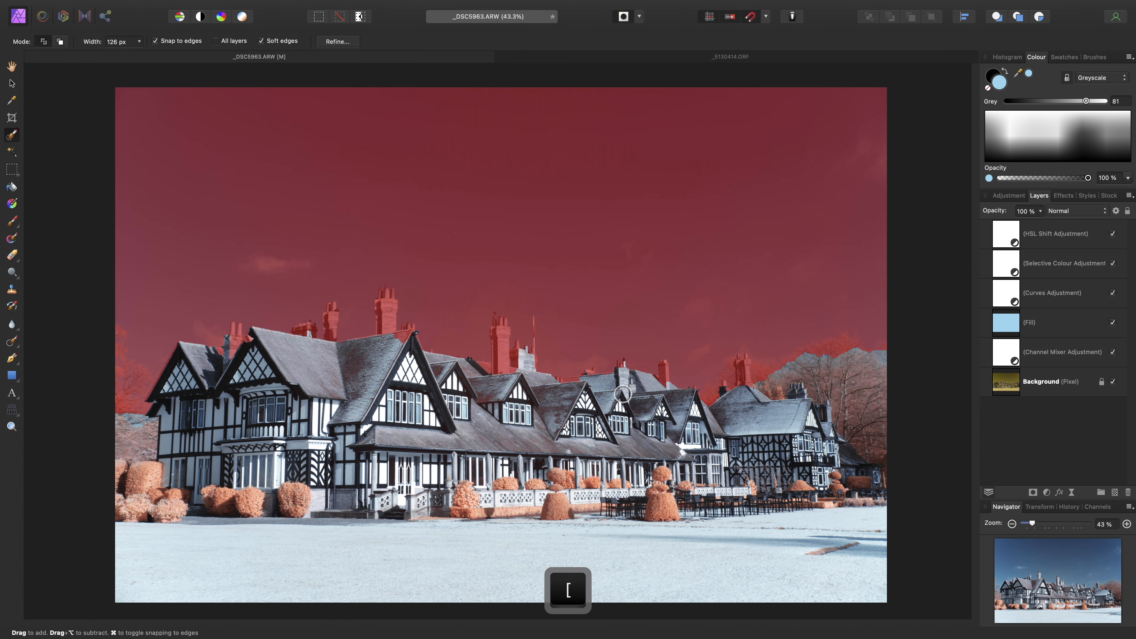
key(bracketleft)
key(bracketleft)
drag(500, 349, 503, 374)
key(bracketleft)
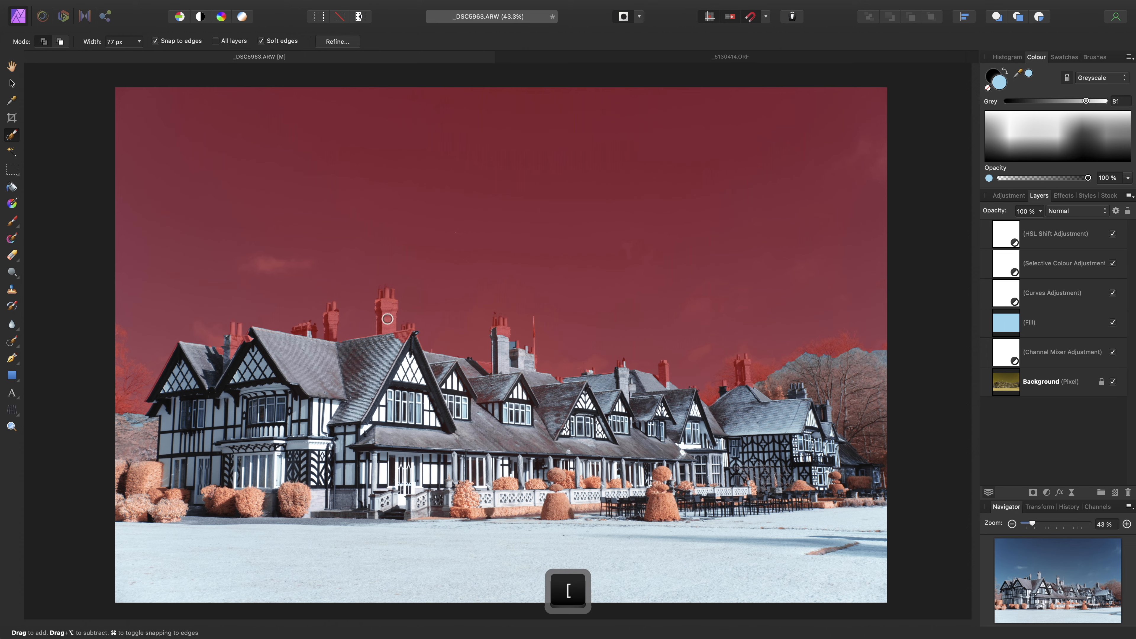
drag(385, 317, 388, 345)
key(bracketright)
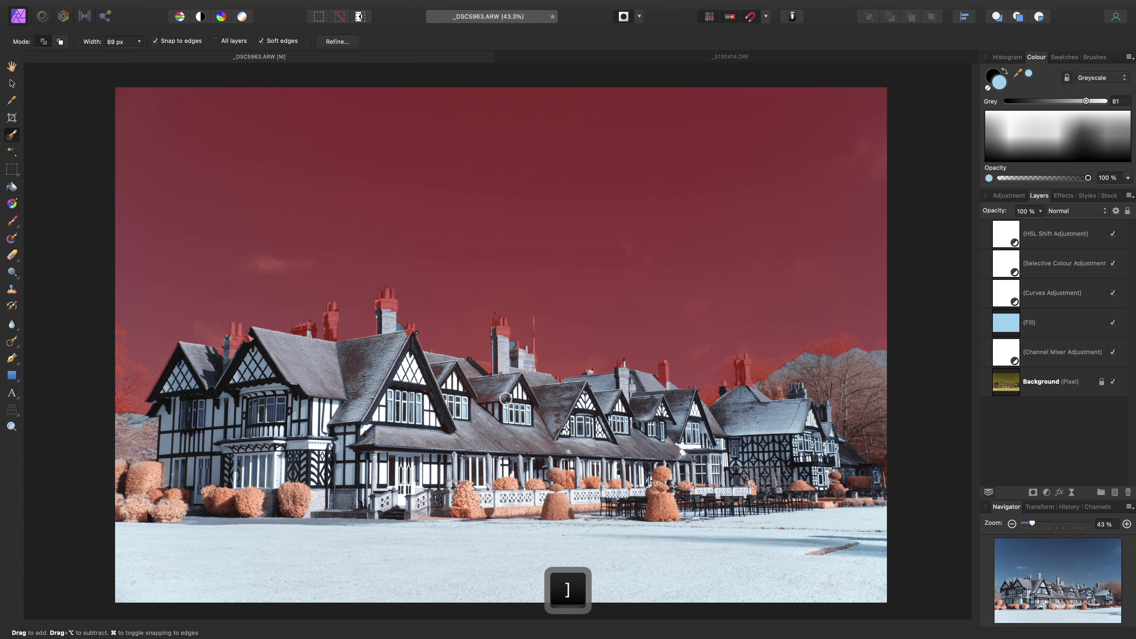
key(q)
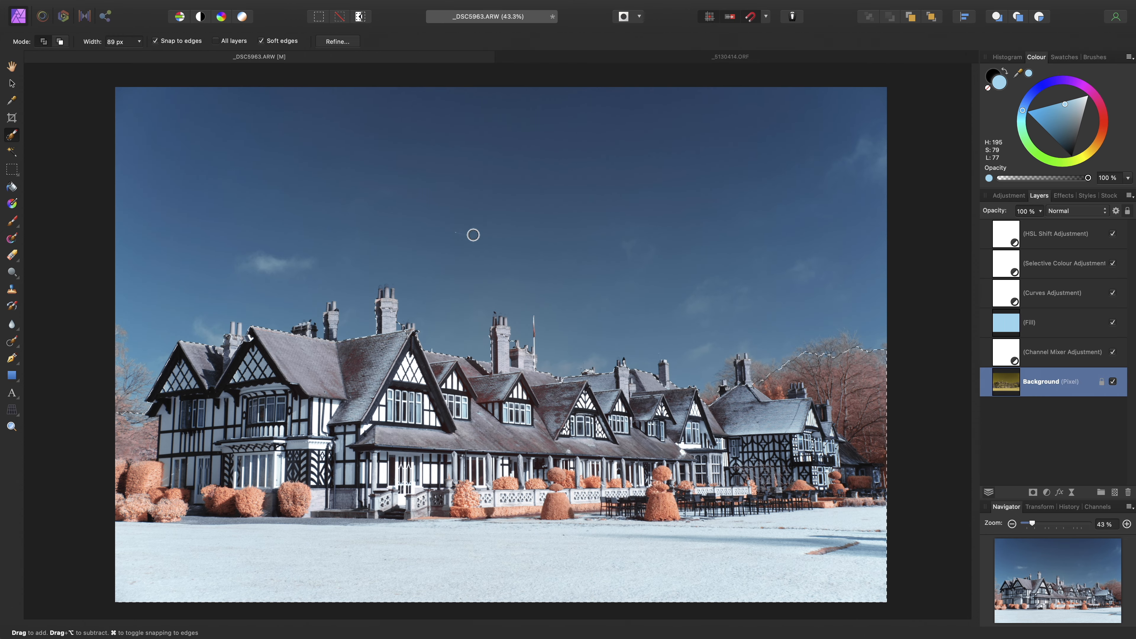
Step: Refine the selection's edges along the treetops, chimneys and roofline, using the Matte adjustment brush at about 185 px
click(354, 43)
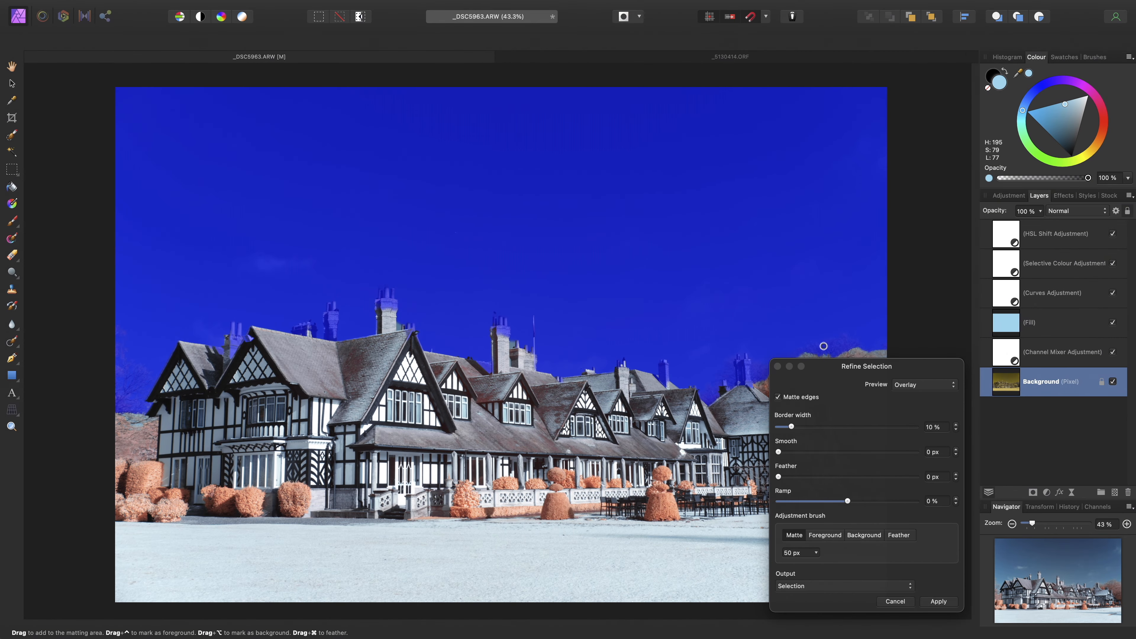
drag(846, 373, 983, 382)
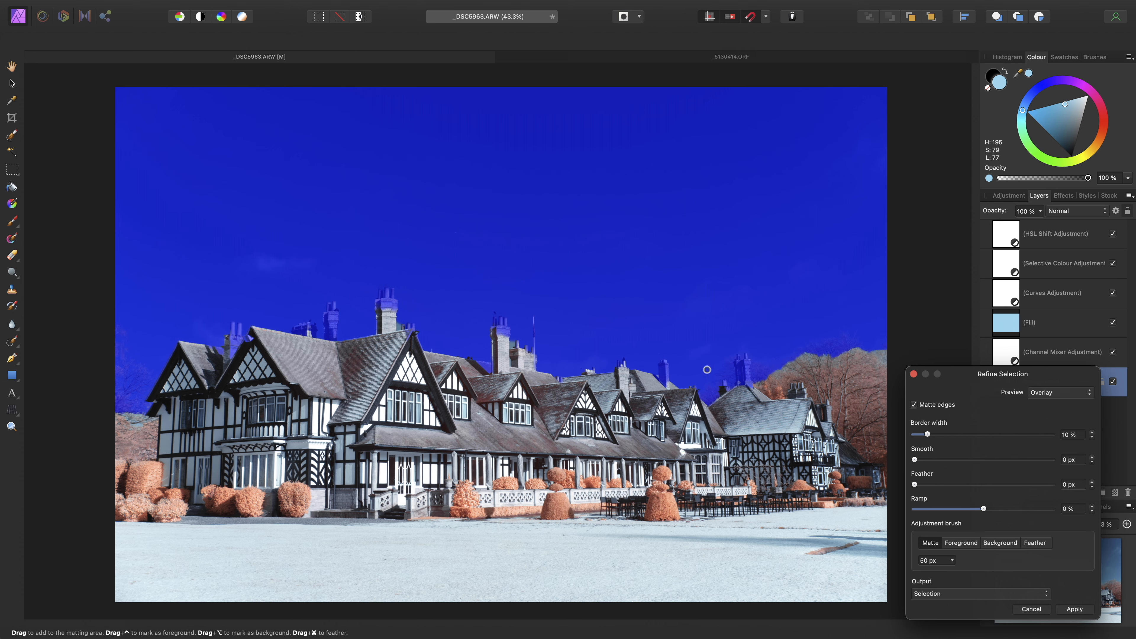
key(bracketright)
key(bracketright)
key(bracketright)
key(bracketright)
key(bracketright)
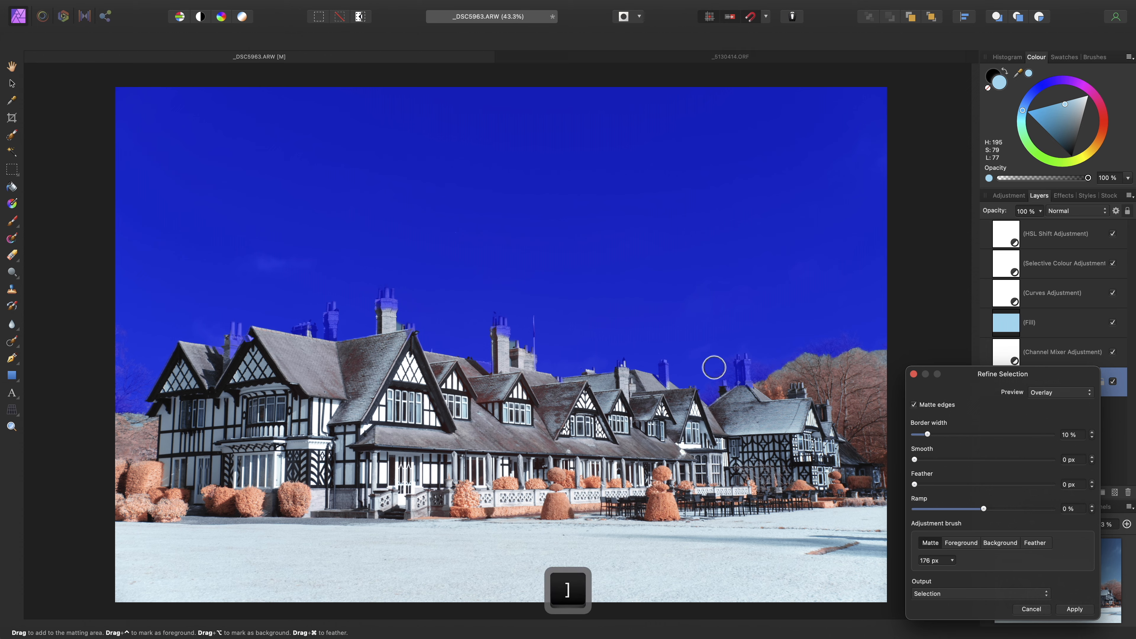
key(bracketright)
key(bracketright)
key(bracketright)
mouse_move(857, 367)
mouse_down()
mouse_move(867, 344)
mouse_move(796, 350)
mouse_move(745, 380)
mouse_move(732, 364)
mouse_move(710, 399)
mouse_move(672, 366)
mouse_move(533, 367)
mouse_move(532, 332)
mouse_move(516, 312)
mouse_move(496, 323)
mouse_move(515, 329)
mouse_move(486, 337)
mouse_move(491, 346)
mouse_move(448, 341)
mouse_move(483, 360)
mouse_move(409, 329)
mouse_move(385, 283)
mouse_move(390, 315)
mouse_move(376, 325)
mouse_move(328, 327)
mouse_move(337, 313)
mouse_move(303, 327)
mouse_move(232, 323)
mouse_move(227, 350)
mouse_move(220, 330)
mouse_move(177, 343)
mouse_move(184, 351)
mouse_move(146, 411)
mouse_move(130, 415)
mouse_move(112, 396)
mouse_move(145, 373)
mouse_move(125, 367)
mouse_move(112, 335)
mouse_move(126, 333)
mouse_move(143, 369)
mouse_move(110, 339)
mouse_move(121, 334)
mouse_move(131, 359)
mouse_up()
key(bracketleft)
key(bracketright)
key(bracketleft)
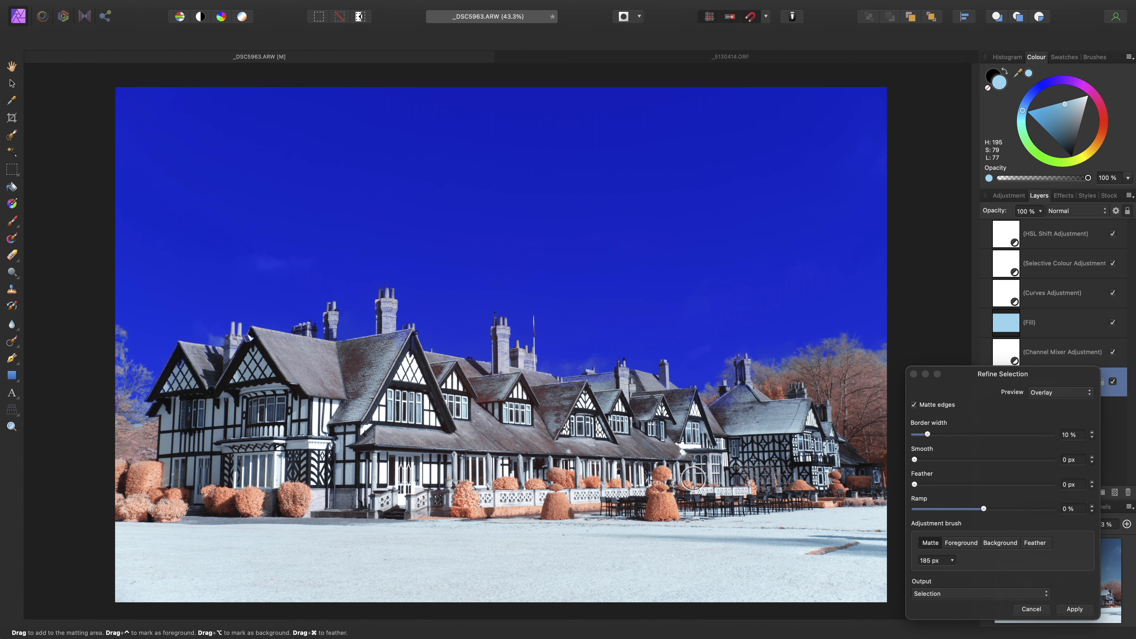
Step: Mark the sky beside the leftmost chimney and above the central roof ridge as Background with an 82 px adjustment brush
click(1002, 543)
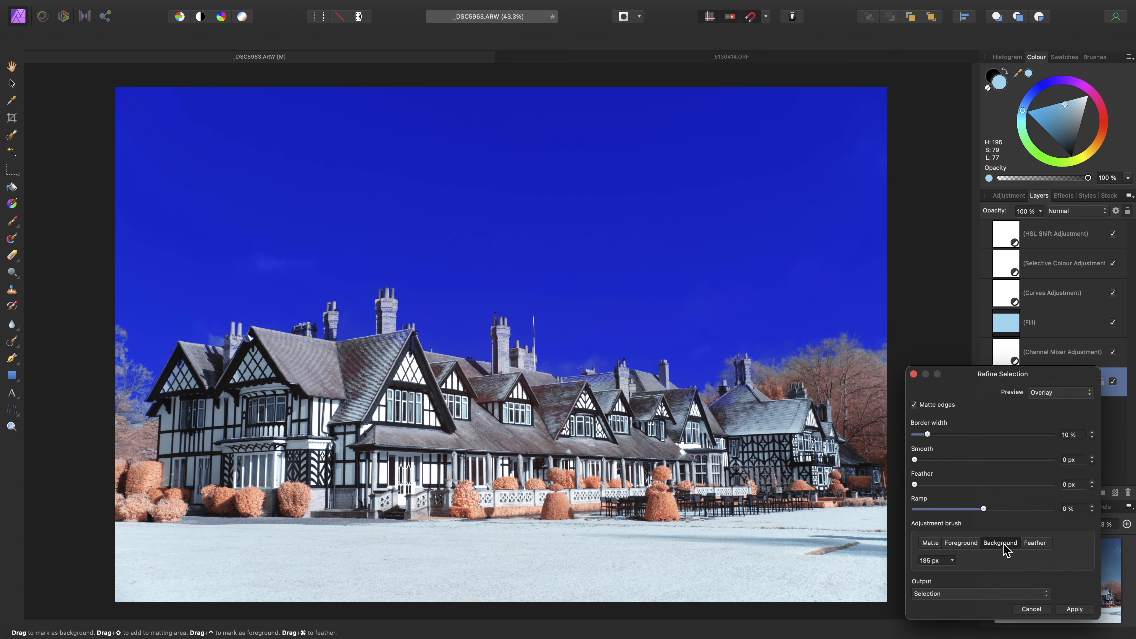
key(bracketleft)
key(bracketleft)
key(bracketleft)
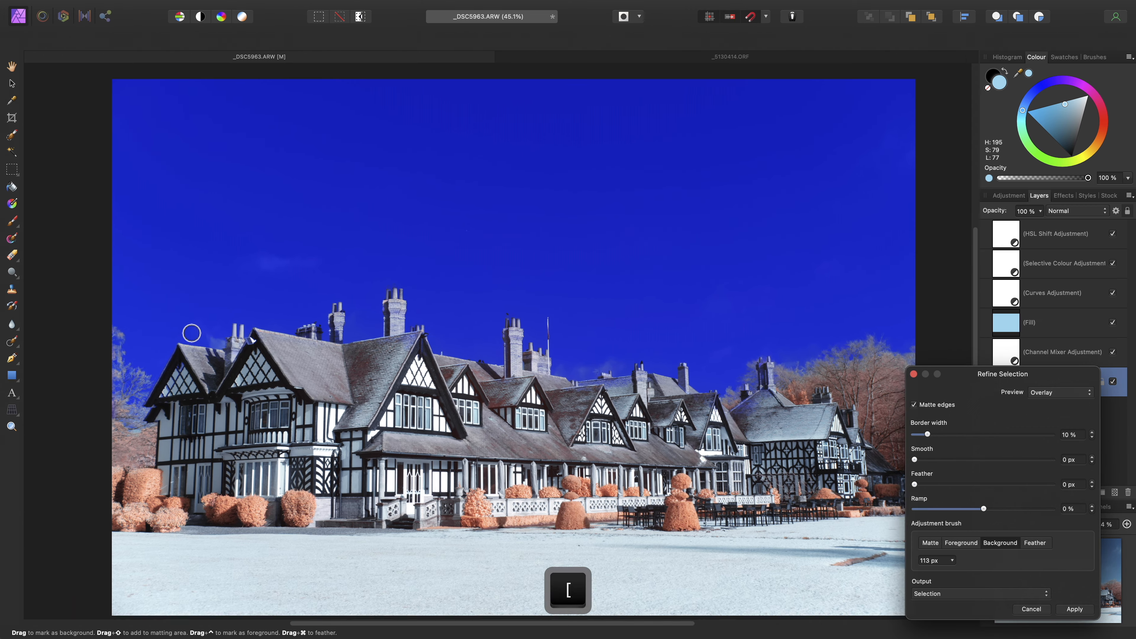
scroll(193, 322, up, 5)
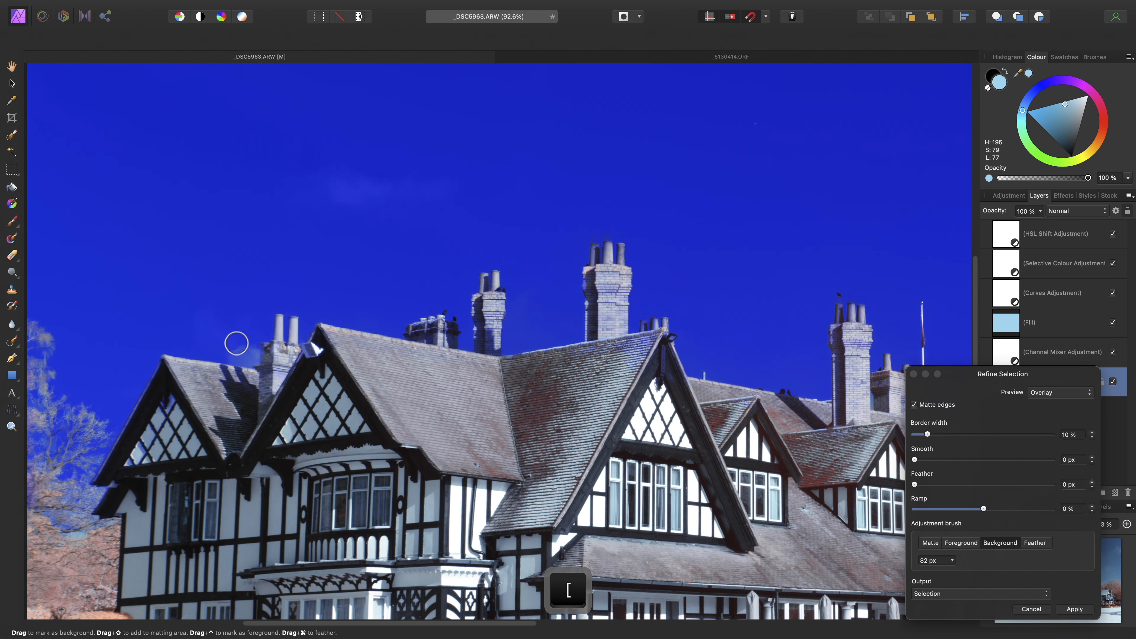
drag(213, 334, 228, 343)
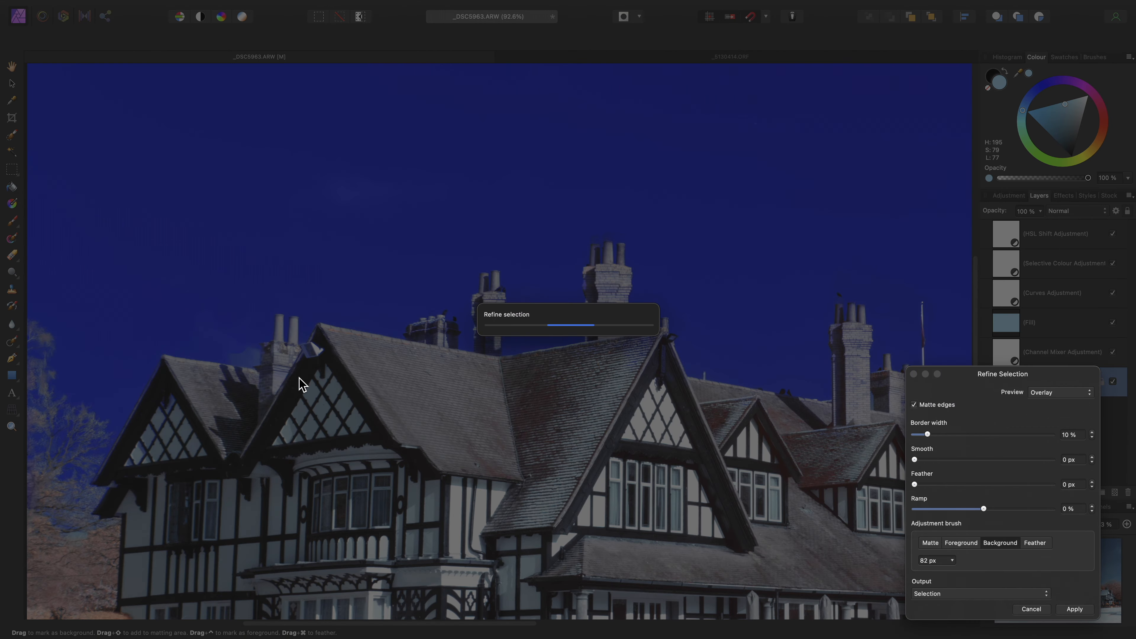
scroll(291, 337, right, 10)
scroll(291, 338, down, 2)
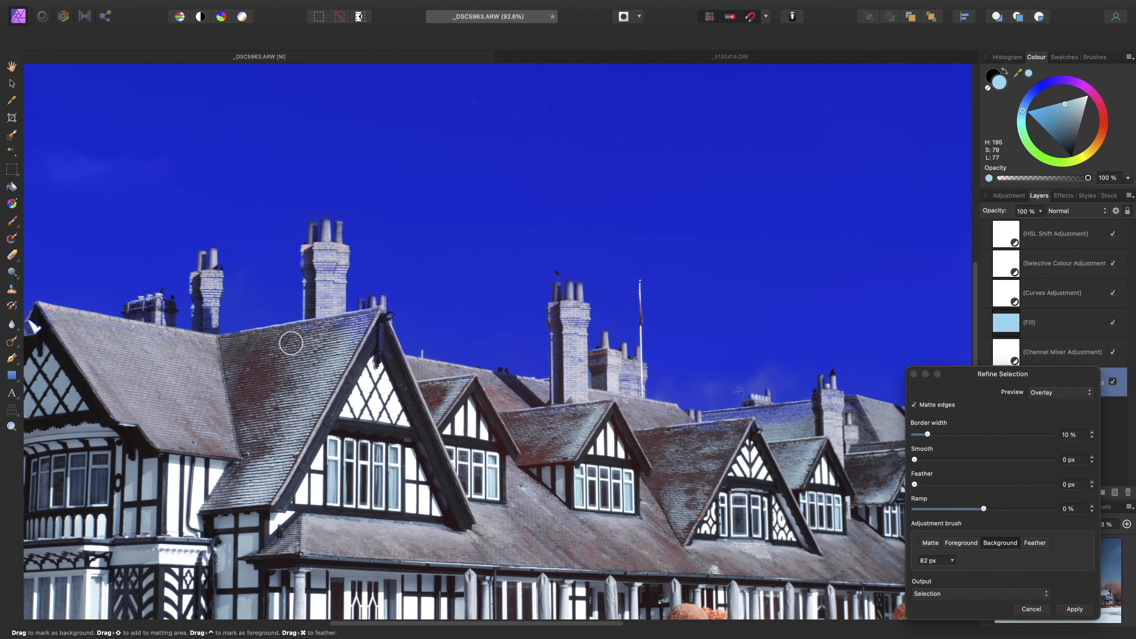
scroll(329, 315, right, 1)
scroll(329, 315, down, 1)
drag(442, 305, 417, 290)
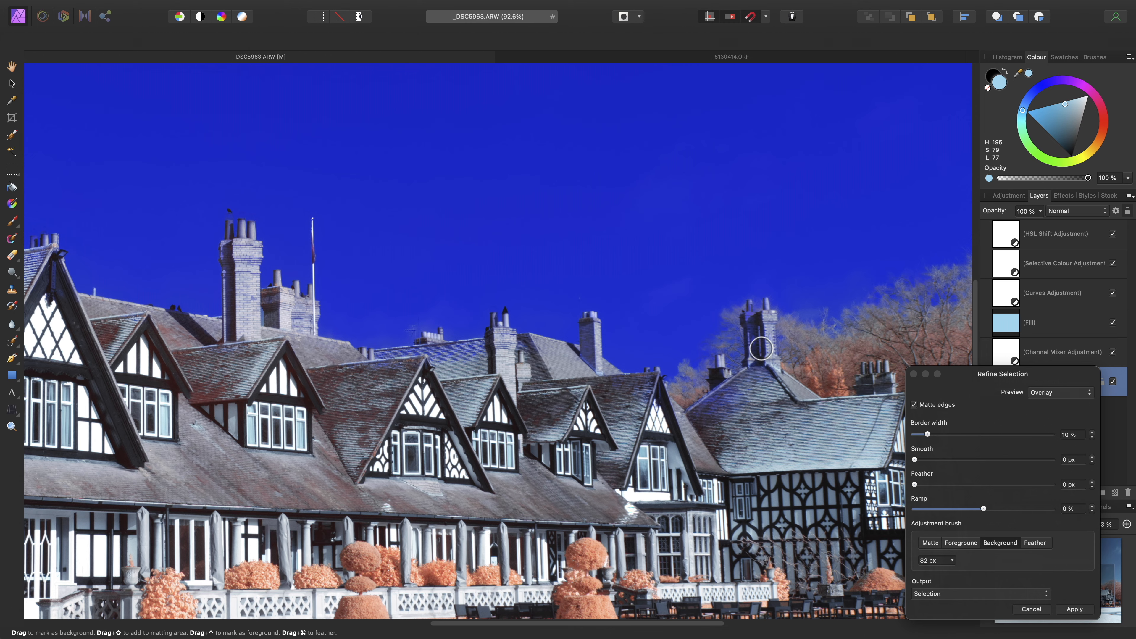
Step: Mark the rear roof behind the central gables as Foreground with the 82 px brush, and apply the refined selection
click(974, 543)
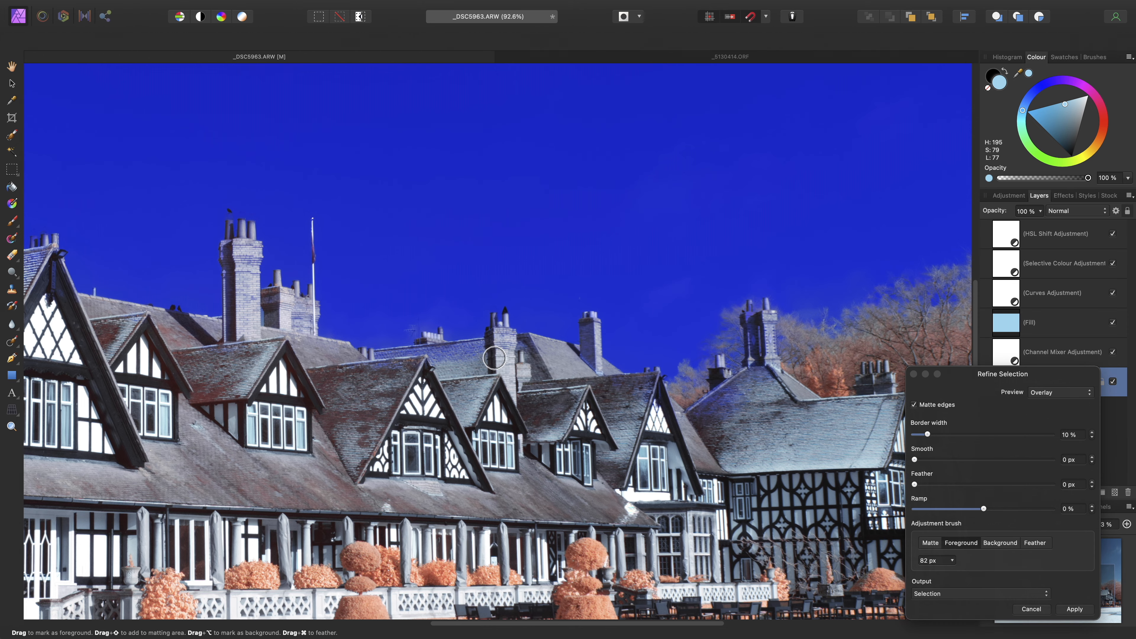
mouse_move(455, 360)
mouse_down()
mouse_move(371, 370)
mouse_move(434, 388)
mouse_up()
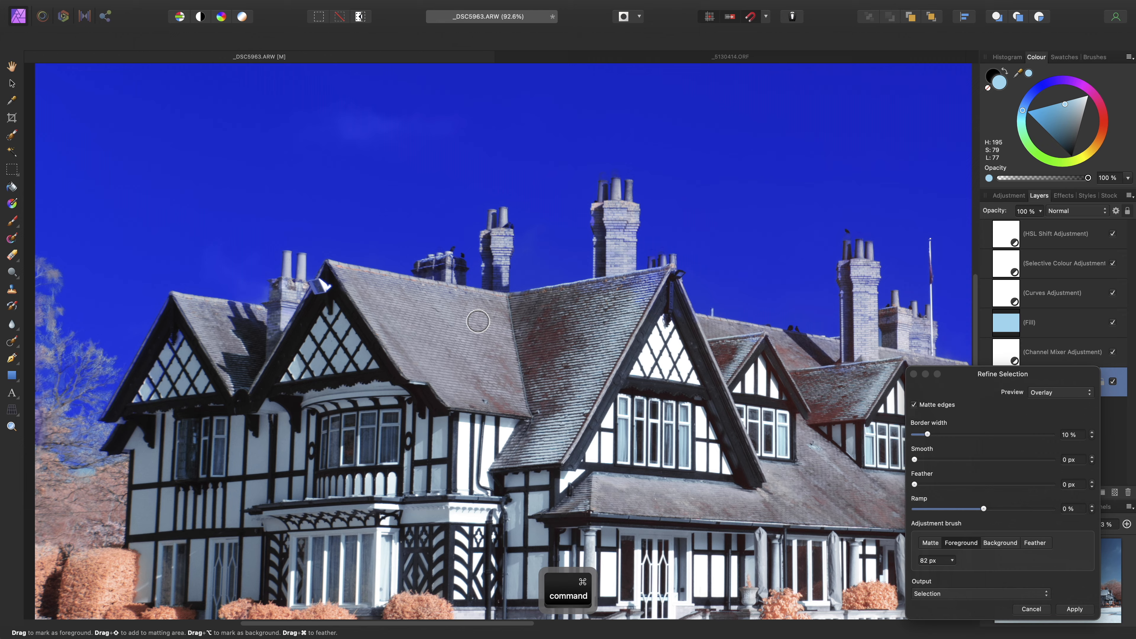
key(super+0)
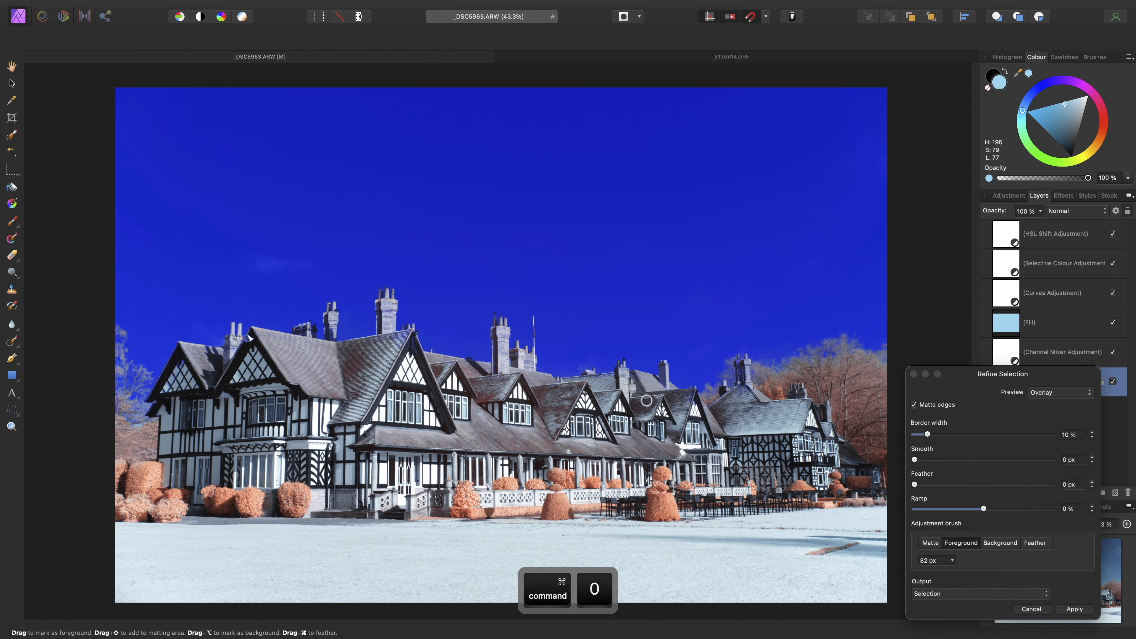
click(1075, 609)
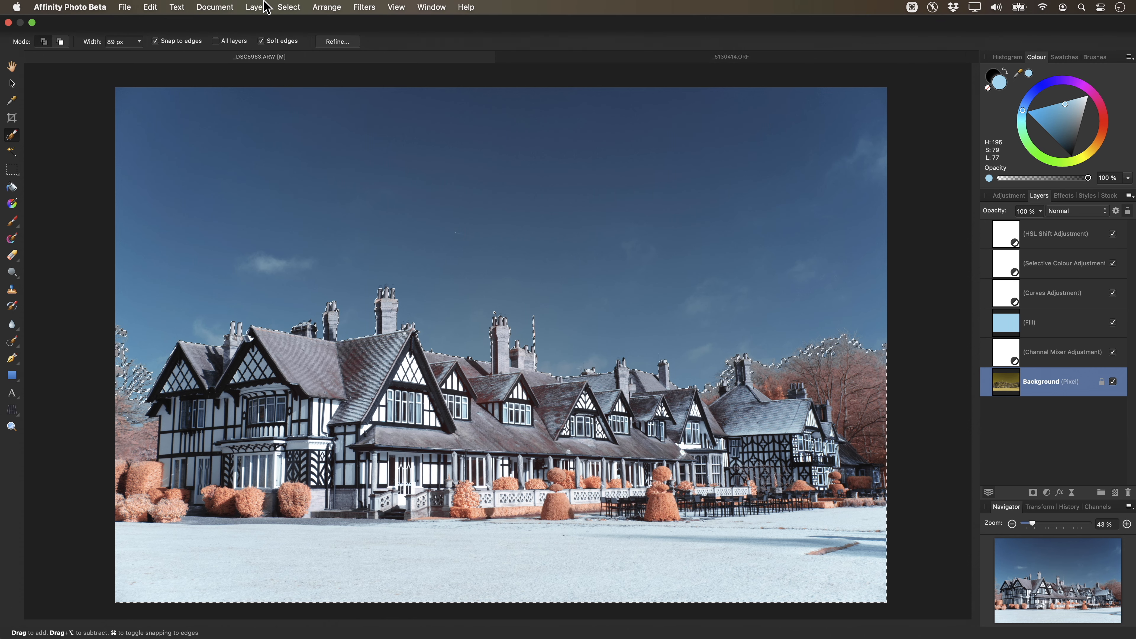
Step: Add a live Unsharp Mask filter to the background photo, masked by the refined selection, and clear the selection
click(255, 7)
mouse_move(360, 195)
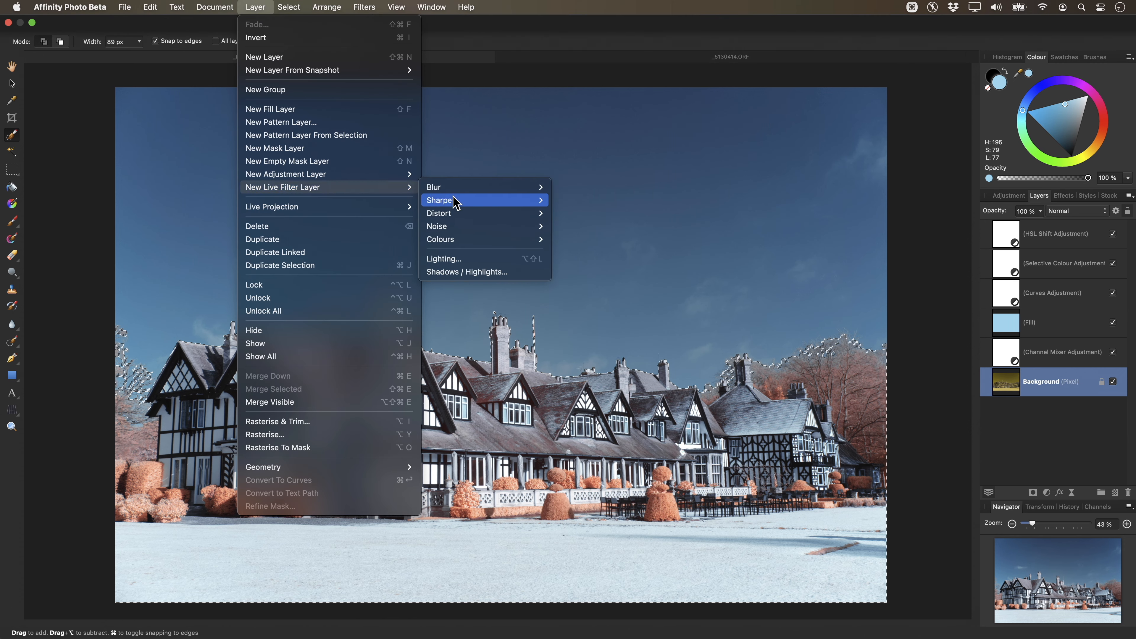
mouse_move(469, 200)
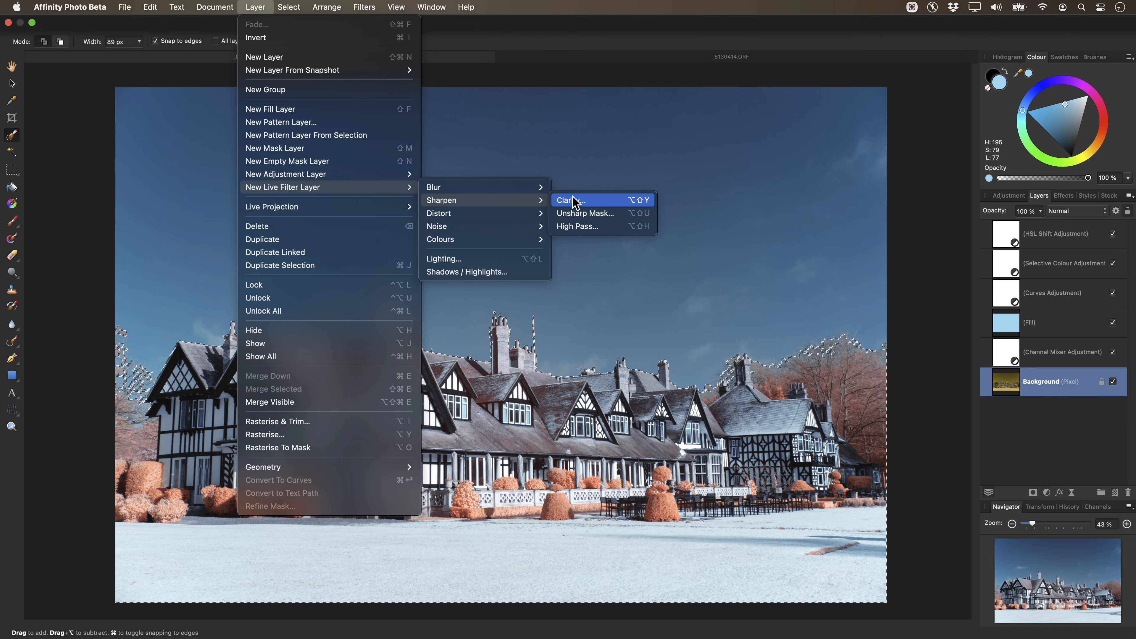
click(622, 214)
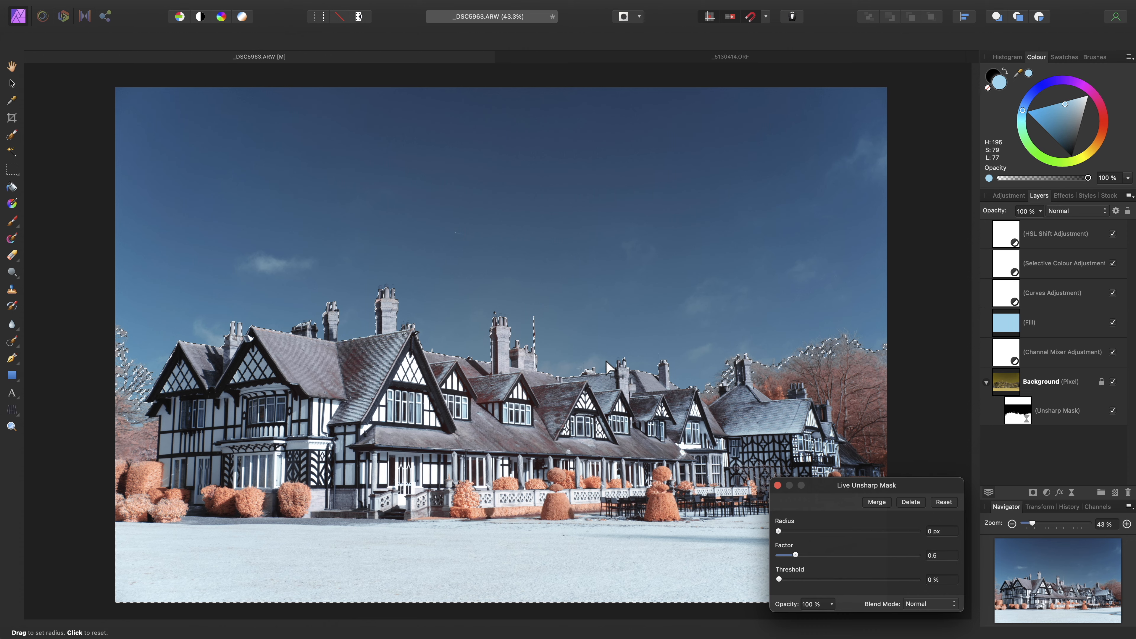
key(super+d)
Step: Set the live Unsharp Mask's radius to 2 px and its factor to 2, and close its settings
scroll(606, 361, up, 5)
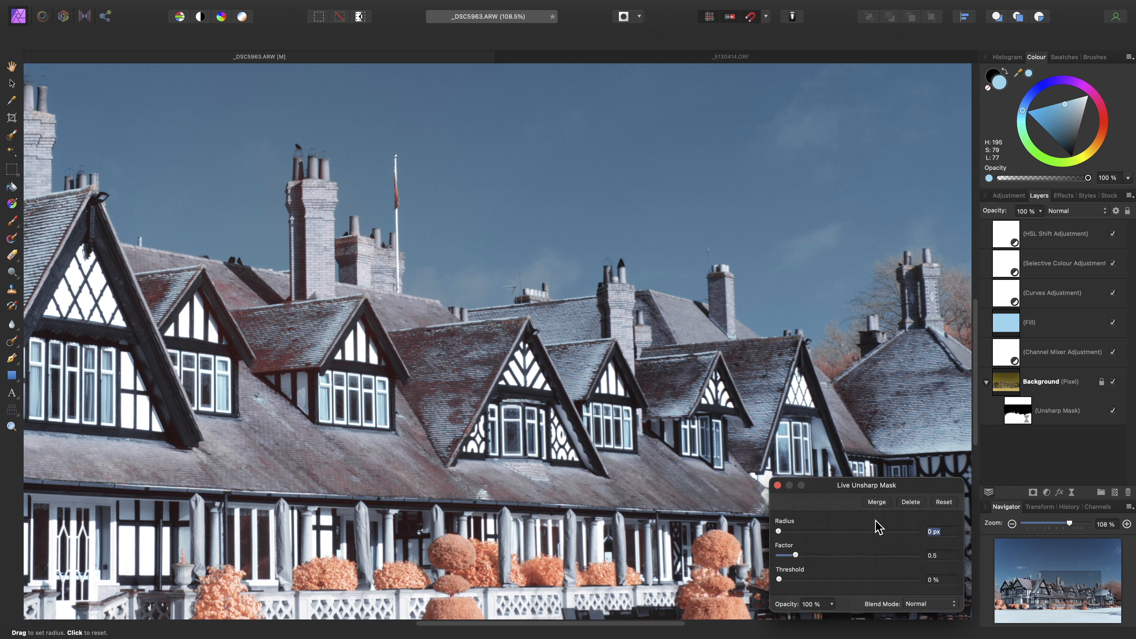
text(2)
key(Tab)
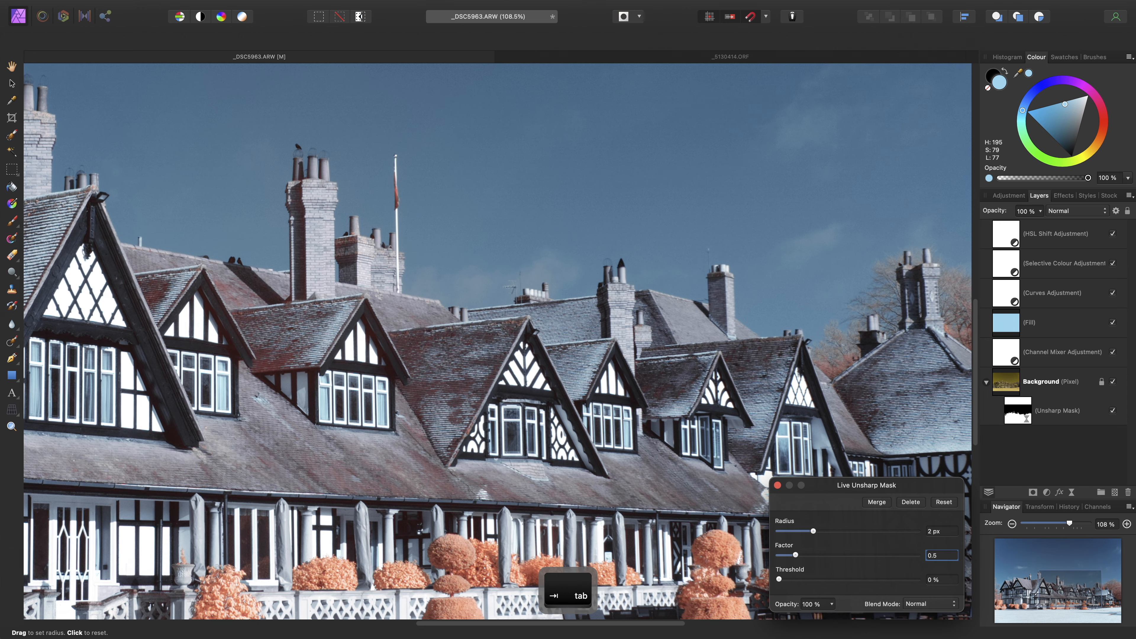
text(2)
key(Return)
click(777, 485)
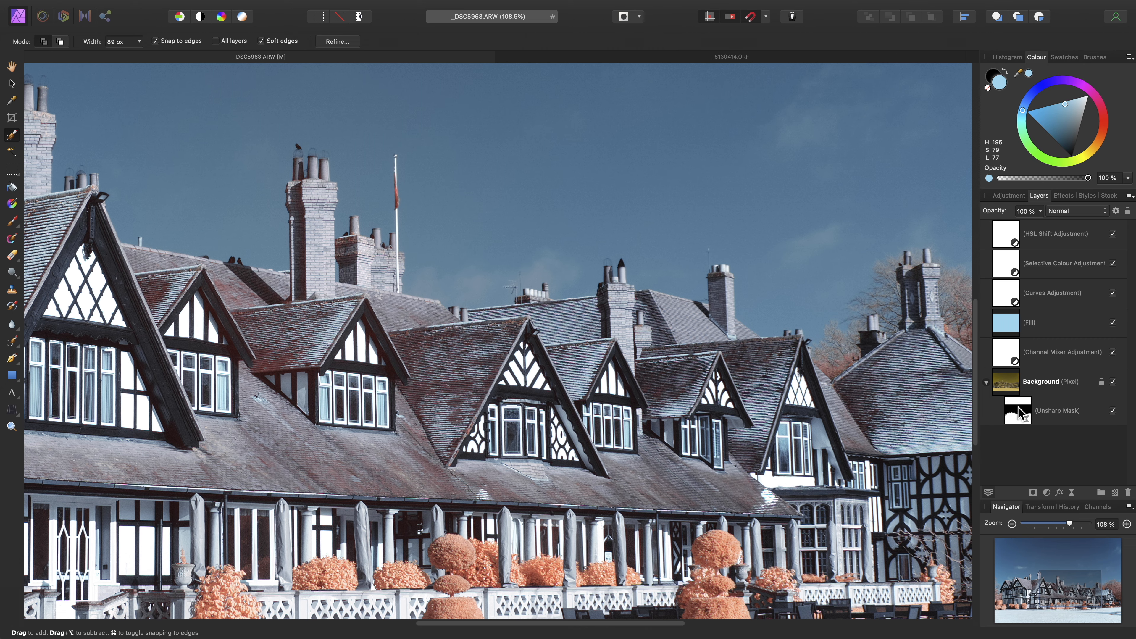
Step: Examine the chimneys and surrounding sky up close with the Unsharp Mask off and on, and return to the full image
key(h)
scroll(488, 384, up, 5)
drag(602, 306, 163, 179)
scroll(467, 345, up, 3)
drag(575, 336, 580, 404)
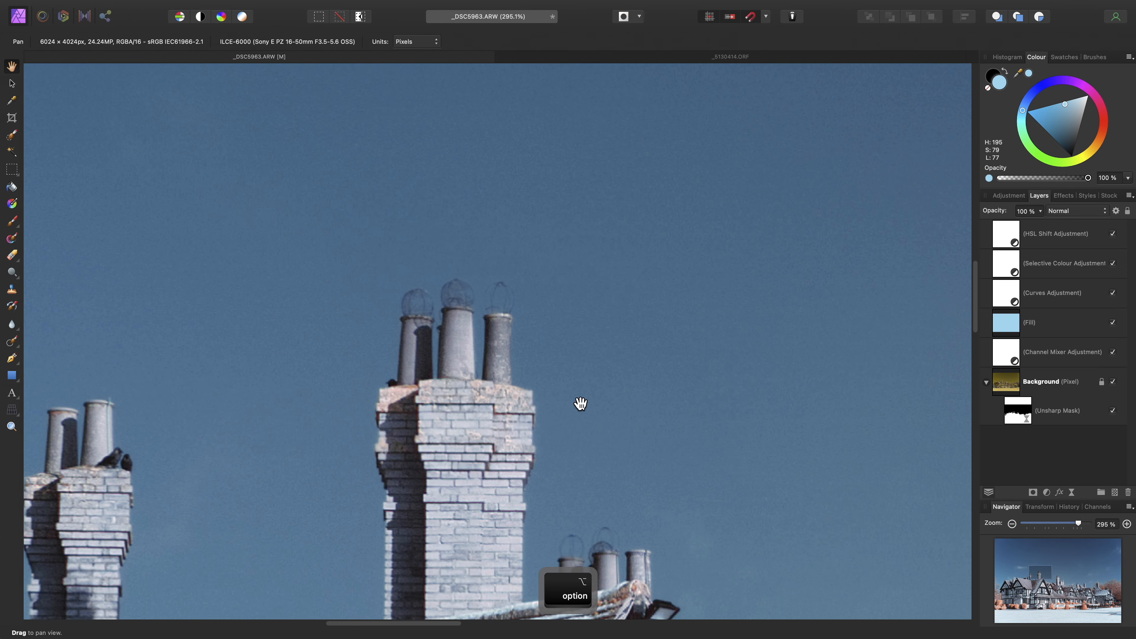
click(1114, 411)
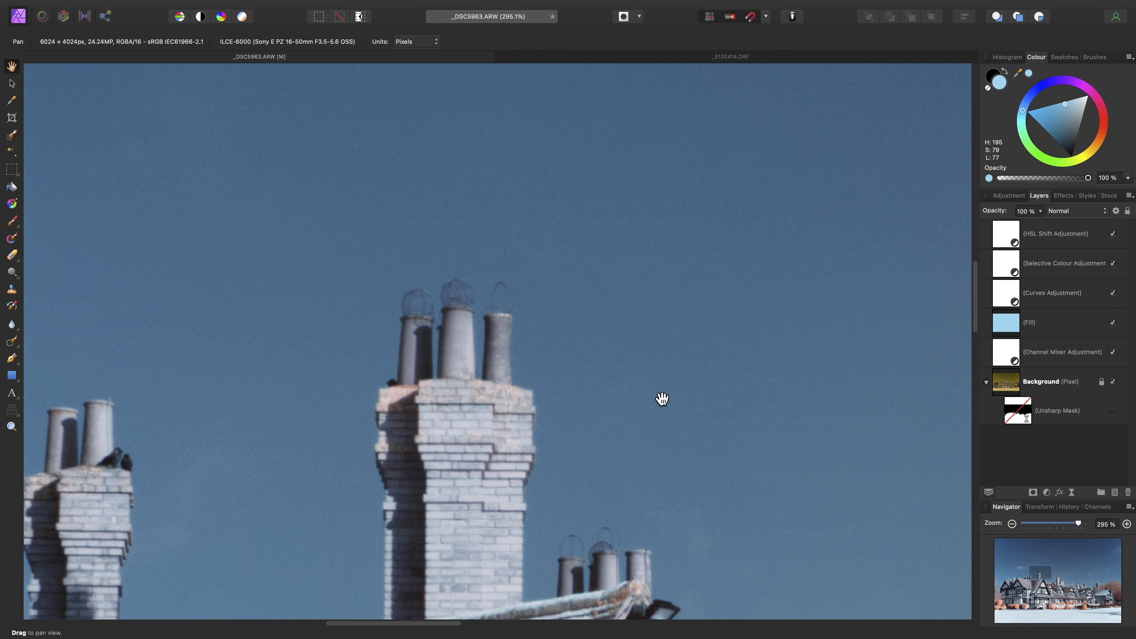
scroll(623, 222, up, 3)
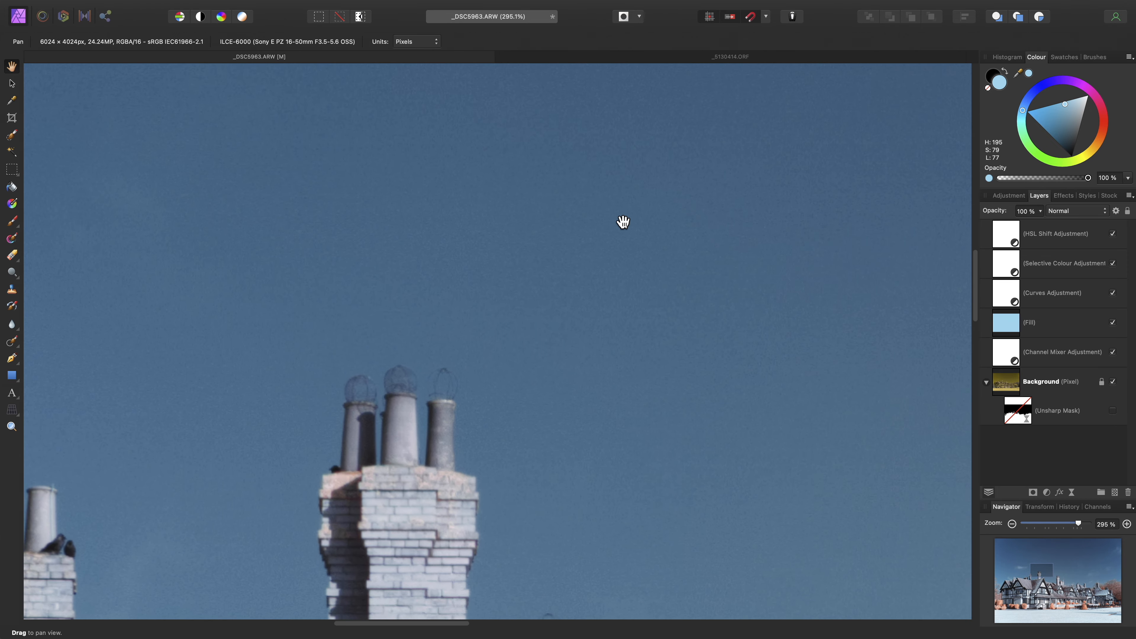
click(1112, 411)
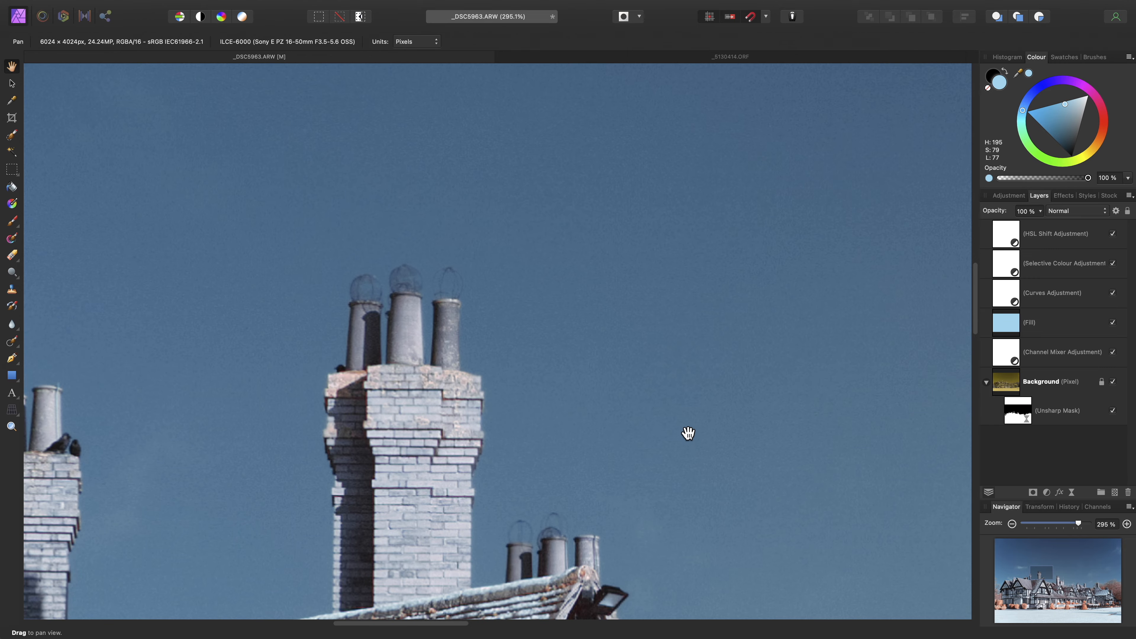
drag(689, 518, 525, 393)
drag(913, 602, 577, 434)
scroll(604, 464, down, 4)
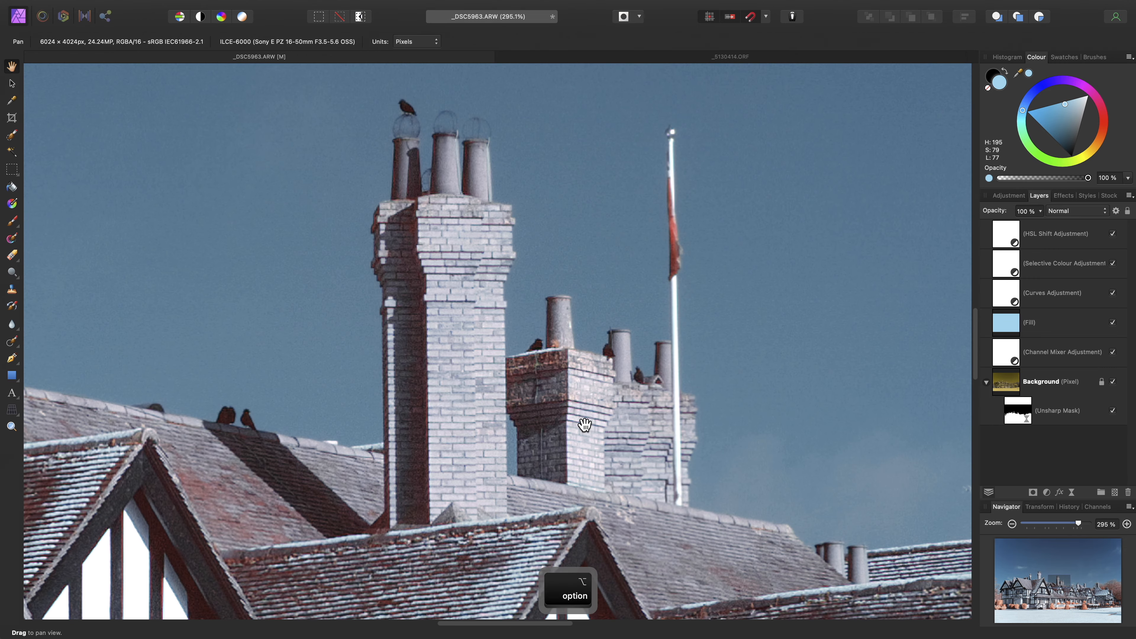
drag(908, 447, 595, 399)
scroll(642, 392, up, 3)
key(super+0)
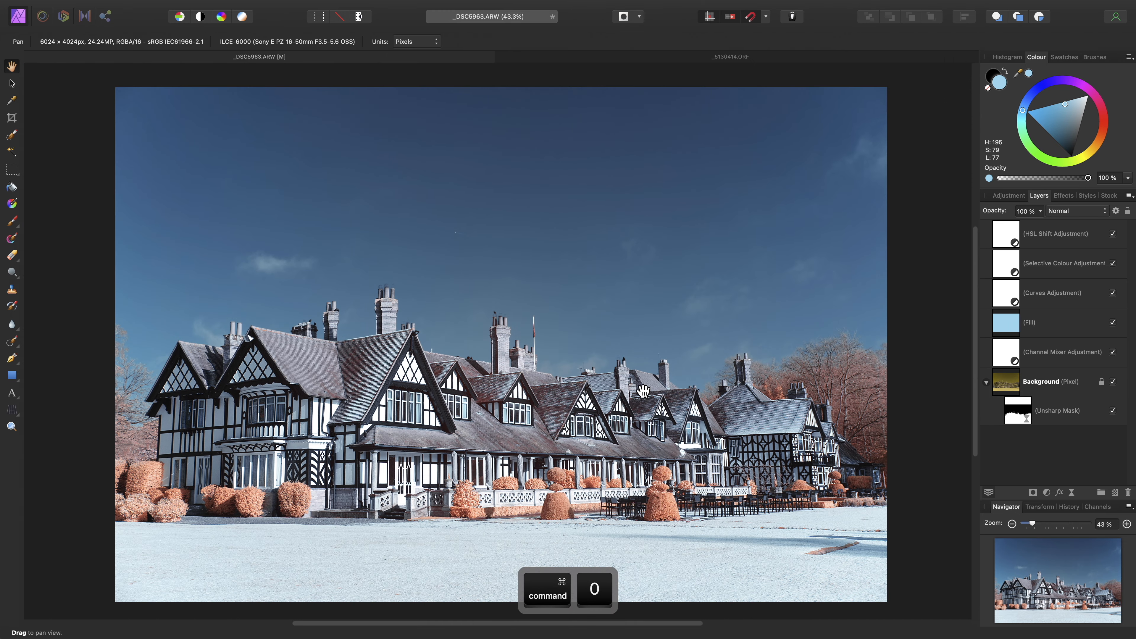
Step: Configure the Assistant to add filter layers as new layers instead of child layers
click(1022, 421)
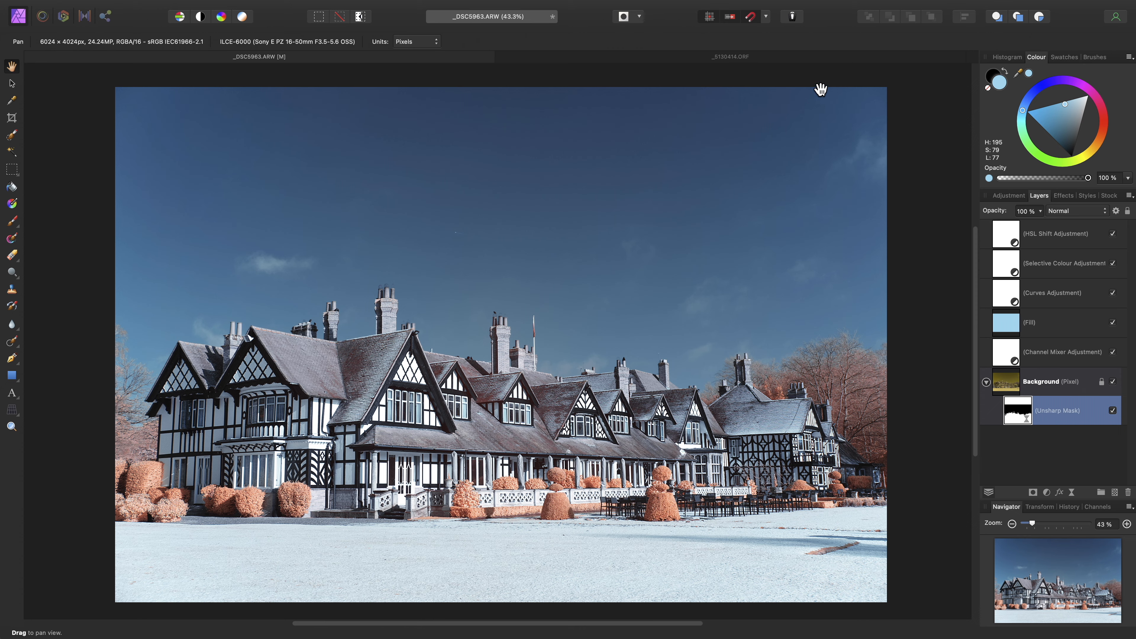
click(793, 17)
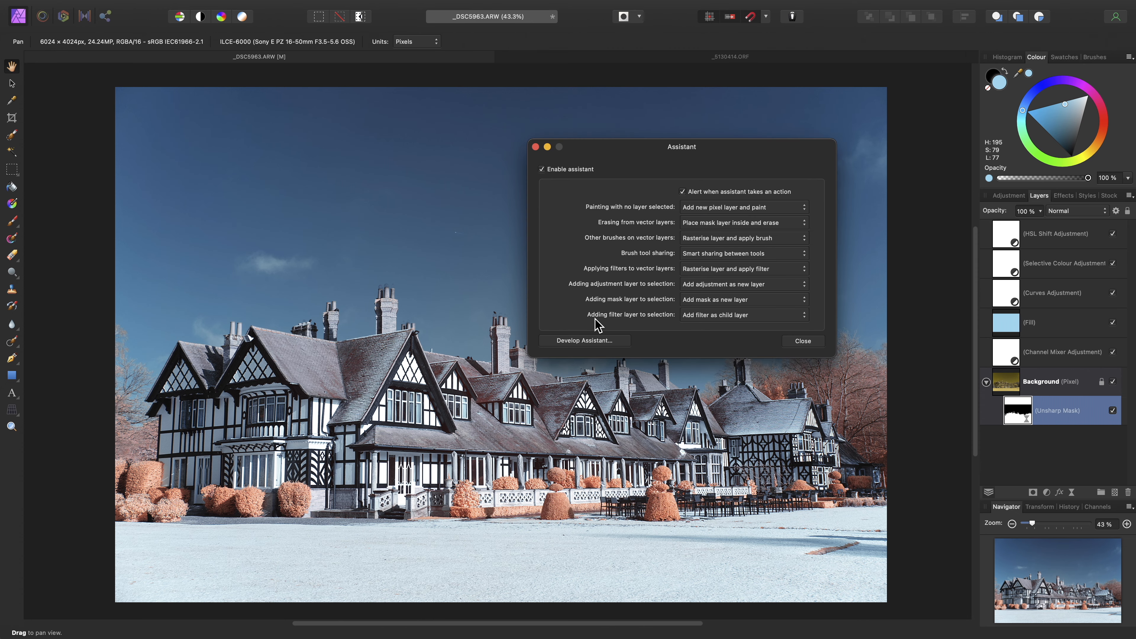
click(787, 319)
click(738, 328)
click(805, 342)
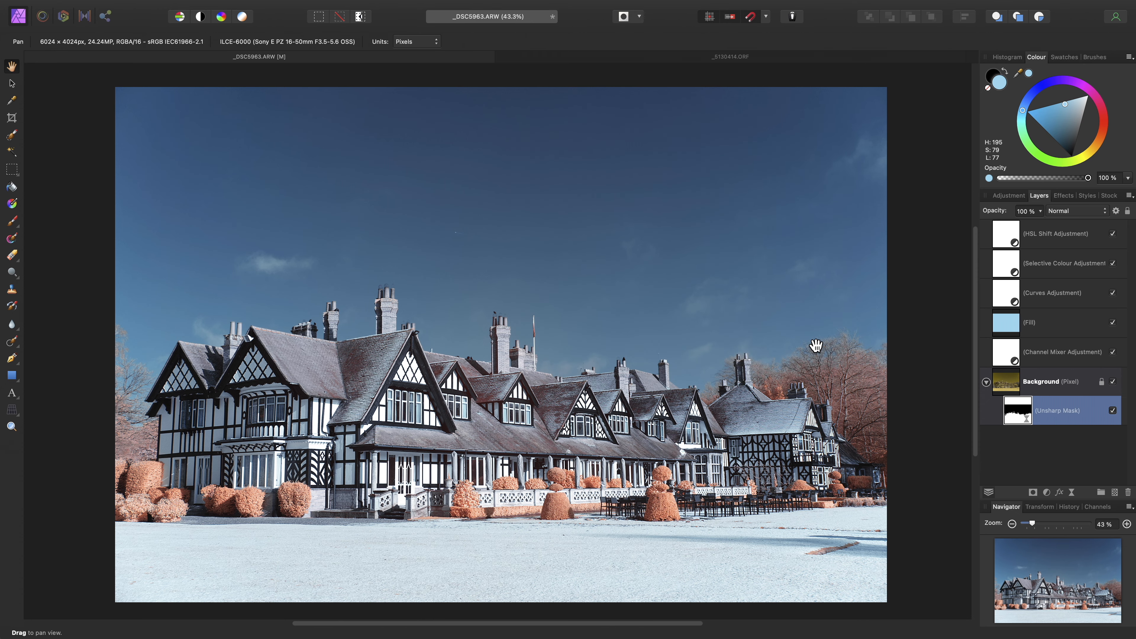
Step: Add a live Gaussian Blur filter layer above the HSL Shift adjustment
click(1069, 234)
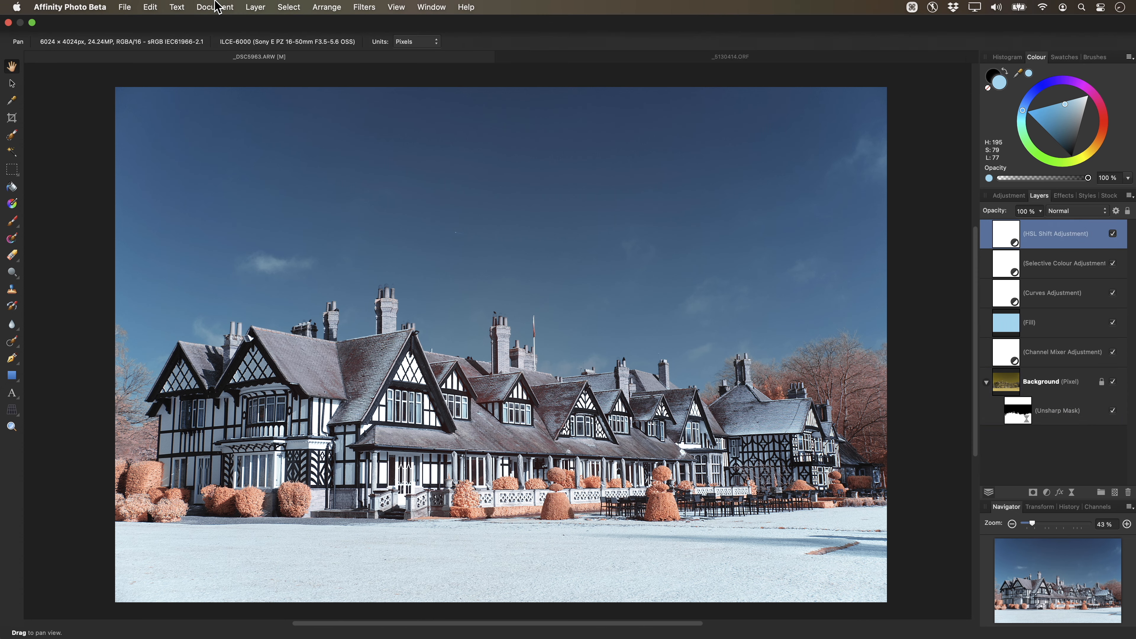
click(256, 7)
mouse_move(320, 186)
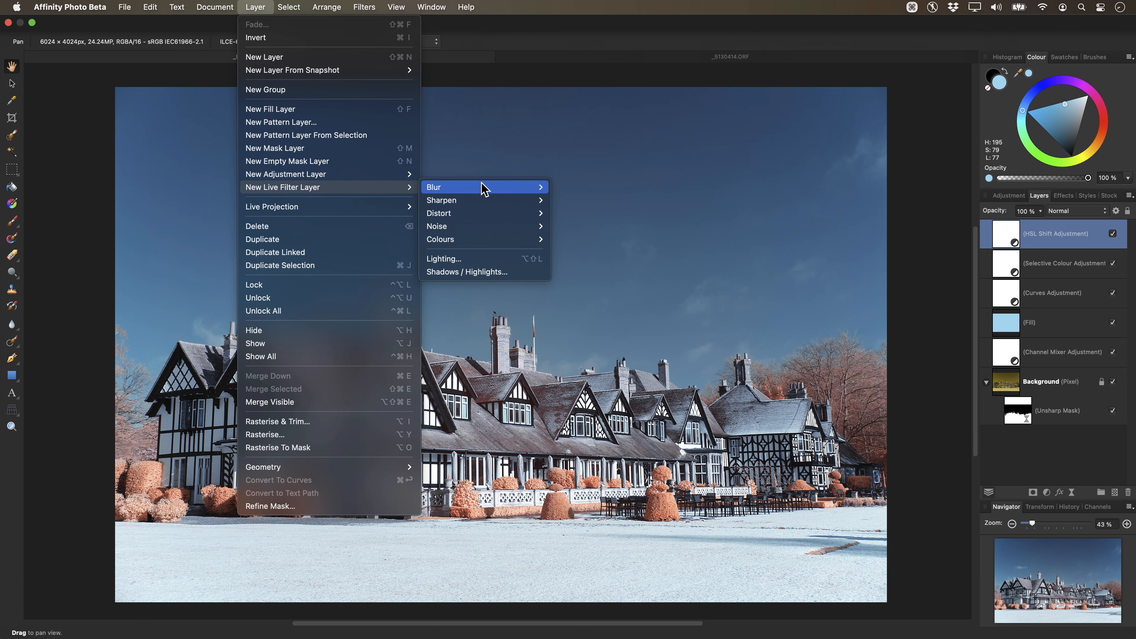
mouse_move(492, 187)
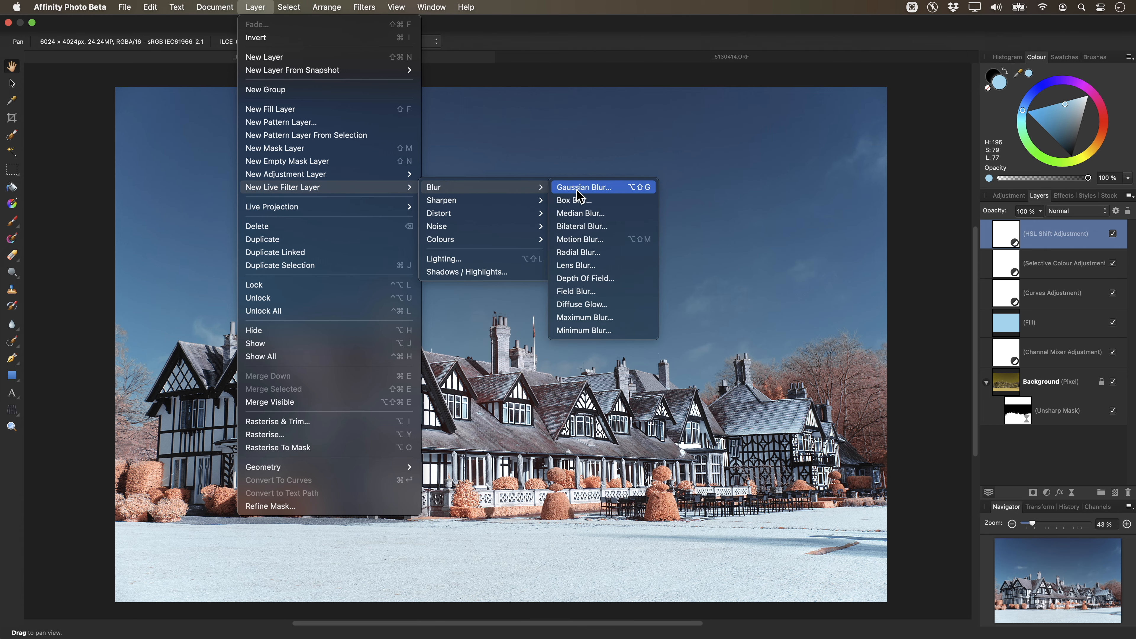
click(627, 191)
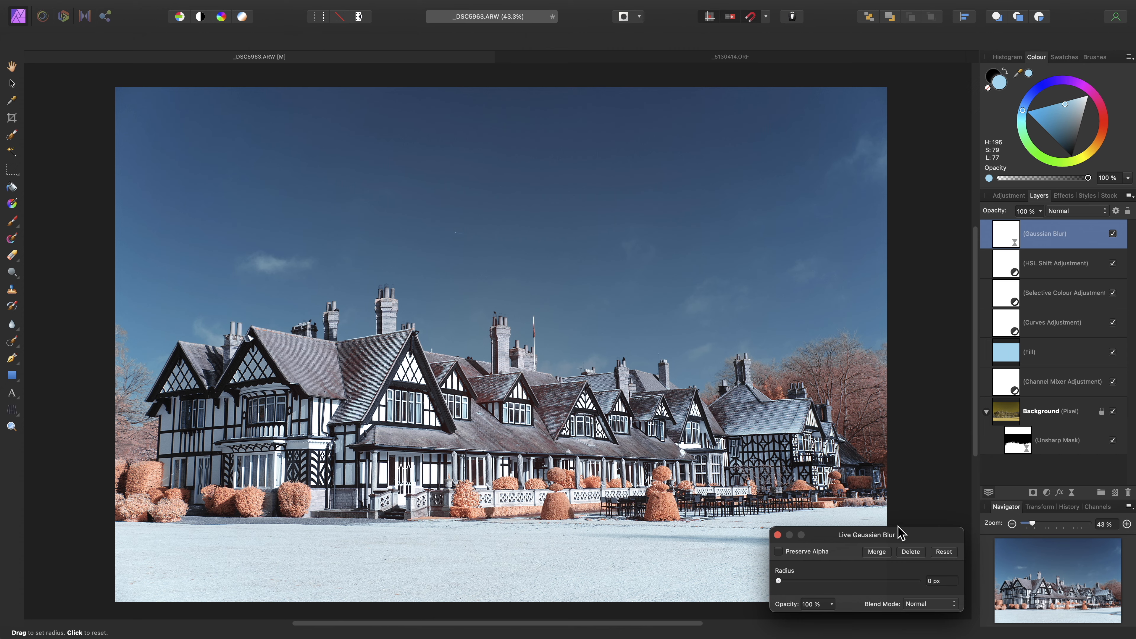
Step: Set the Gaussian Blur to preserve alpha with a 75.7 px radius and Overlay blend mode, and close its settings
drag(915, 534, 803, 178)
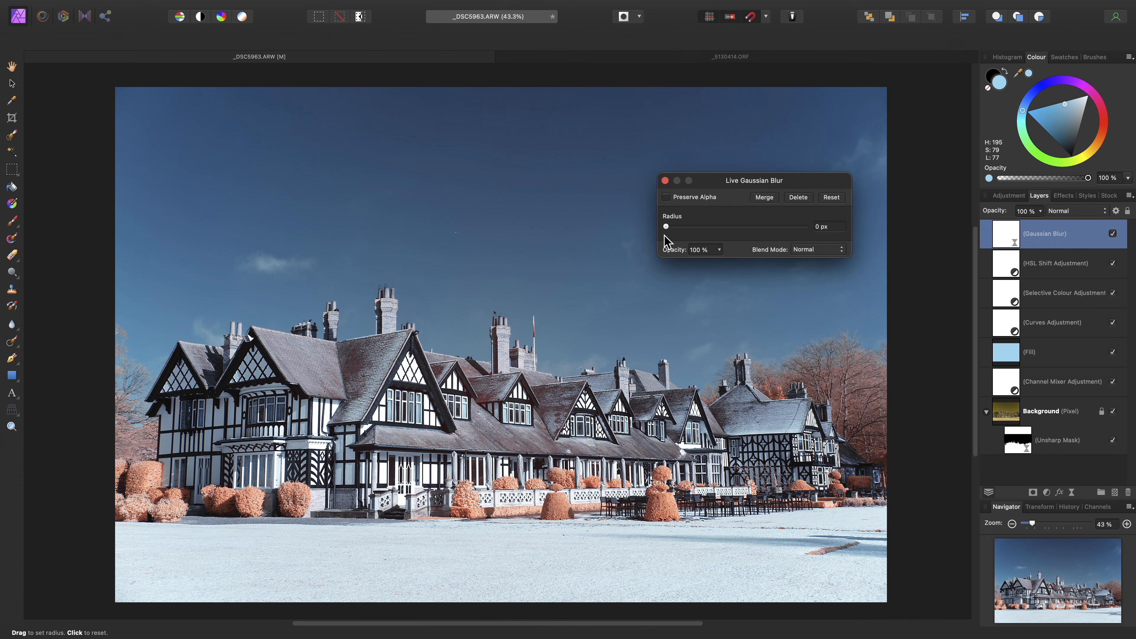
click(691, 198)
drag(667, 227, 799, 231)
click(825, 251)
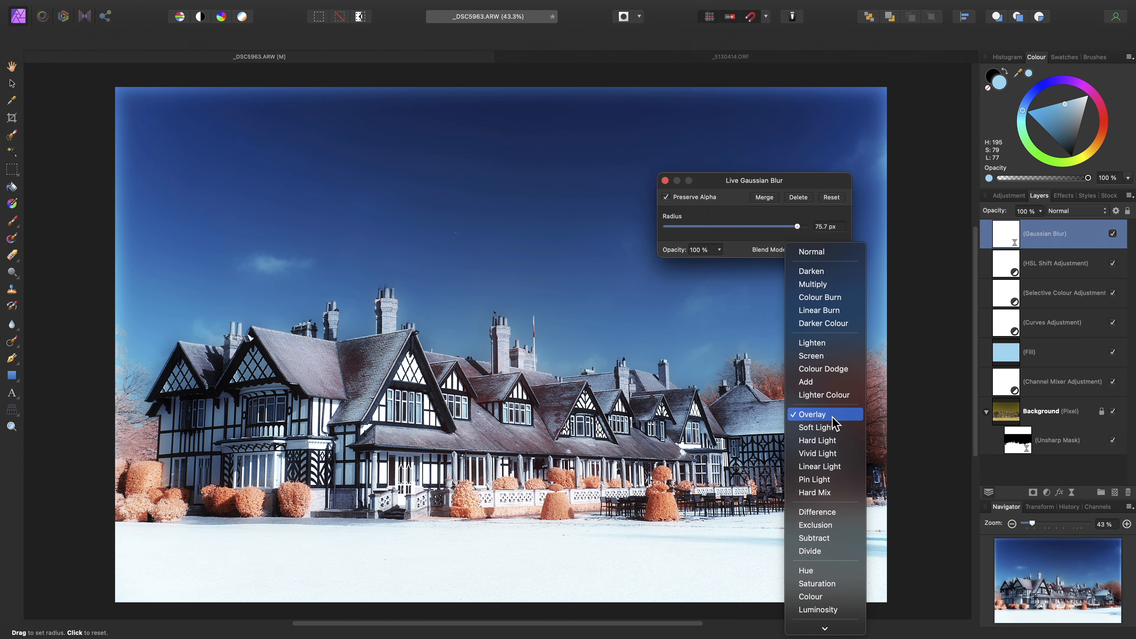
click(825, 415)
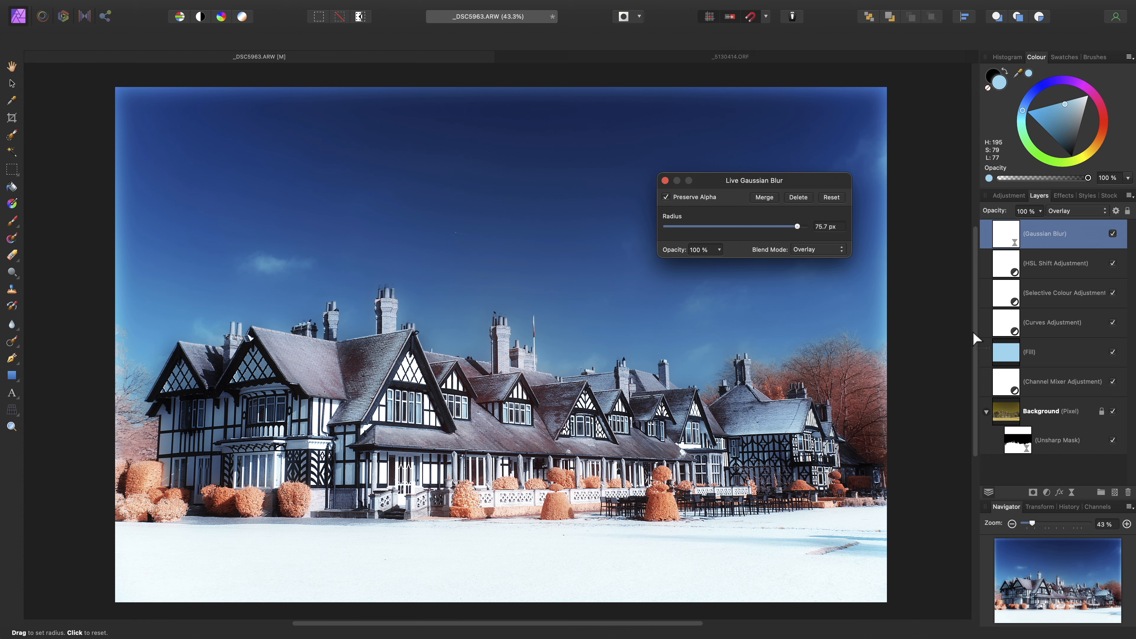
click(665, 181)
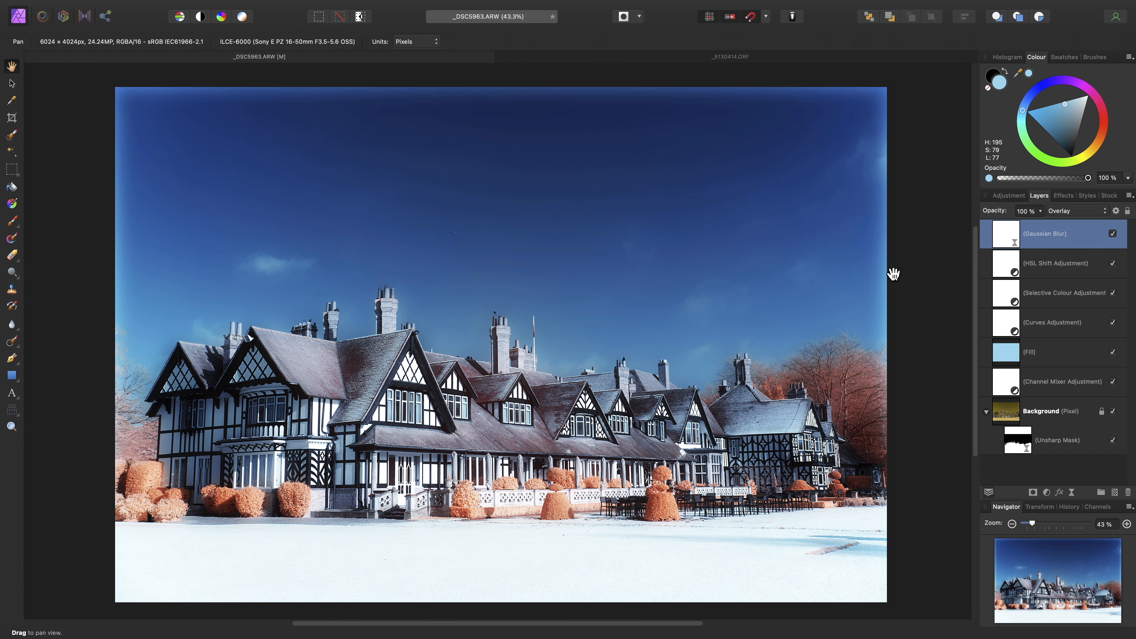
Step: Shape the blur's source layer range into a non-linear S-curve from 0%, with points at 75% in, 92% out and 25% in, 9% out
click(1115, 211)
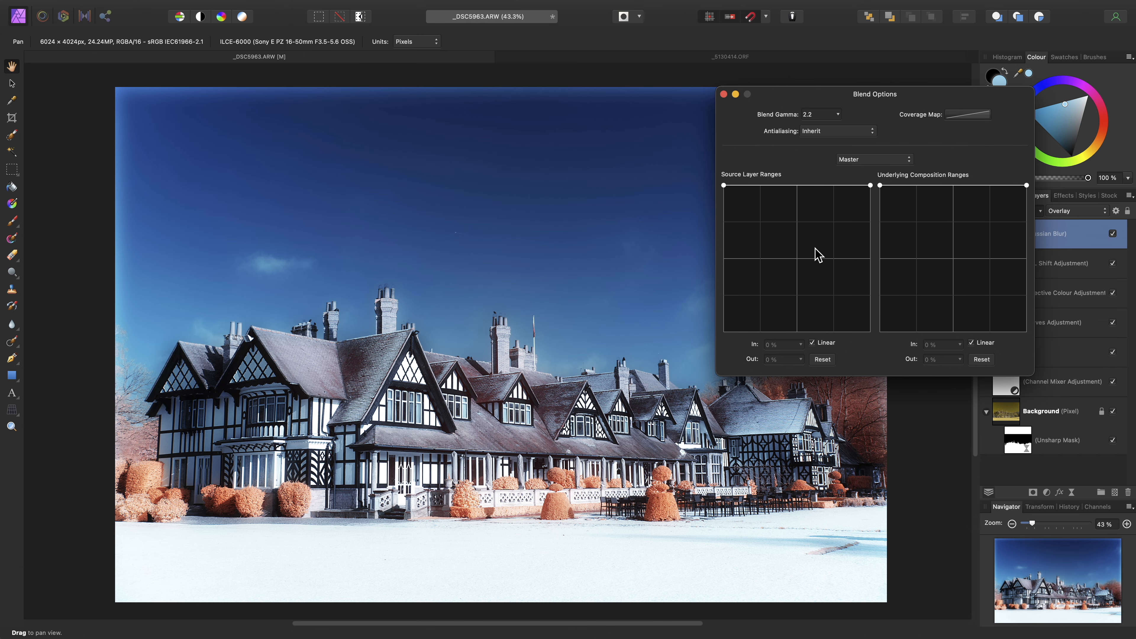
drag(724, 186, 702, 348)
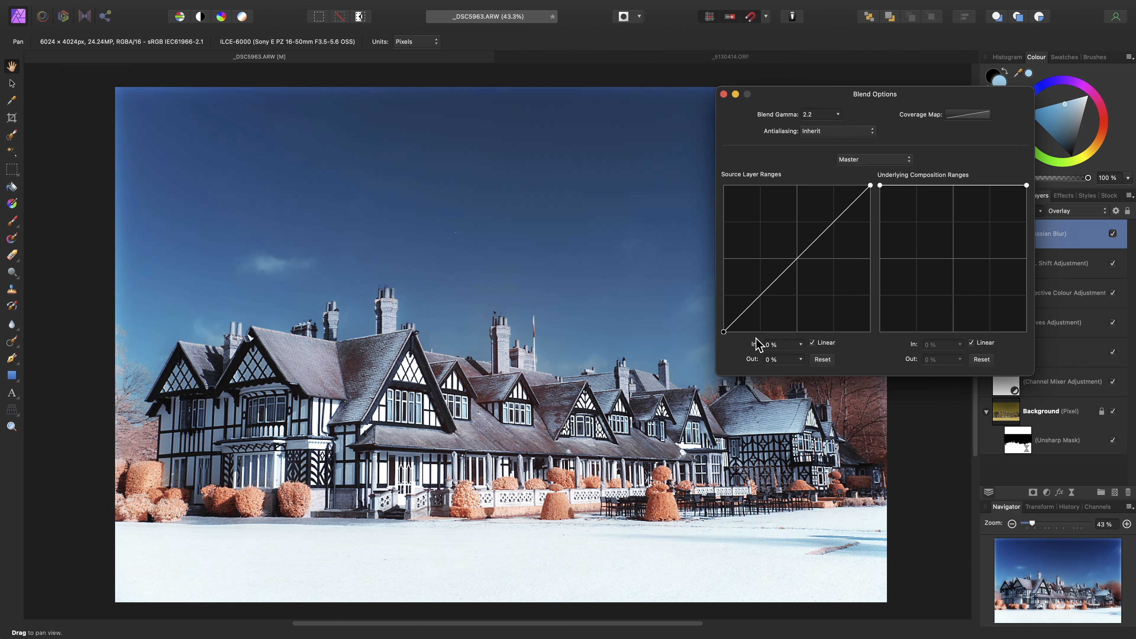
click(813, 342)
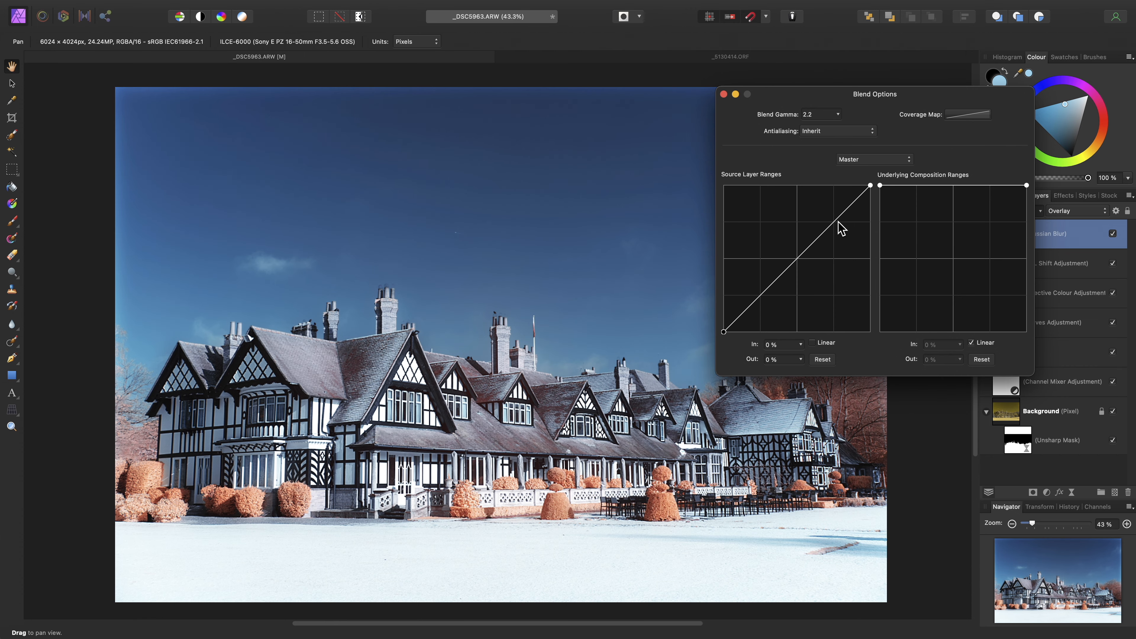
drag(839, 221, 834, 197)
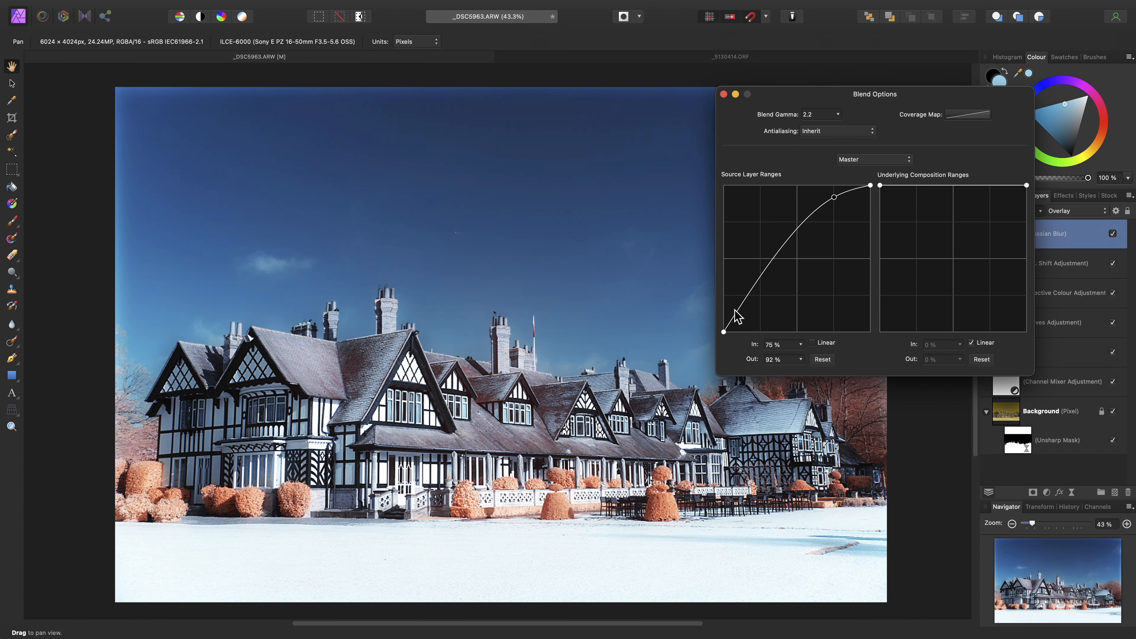
drag(736, 313, 760, 320)
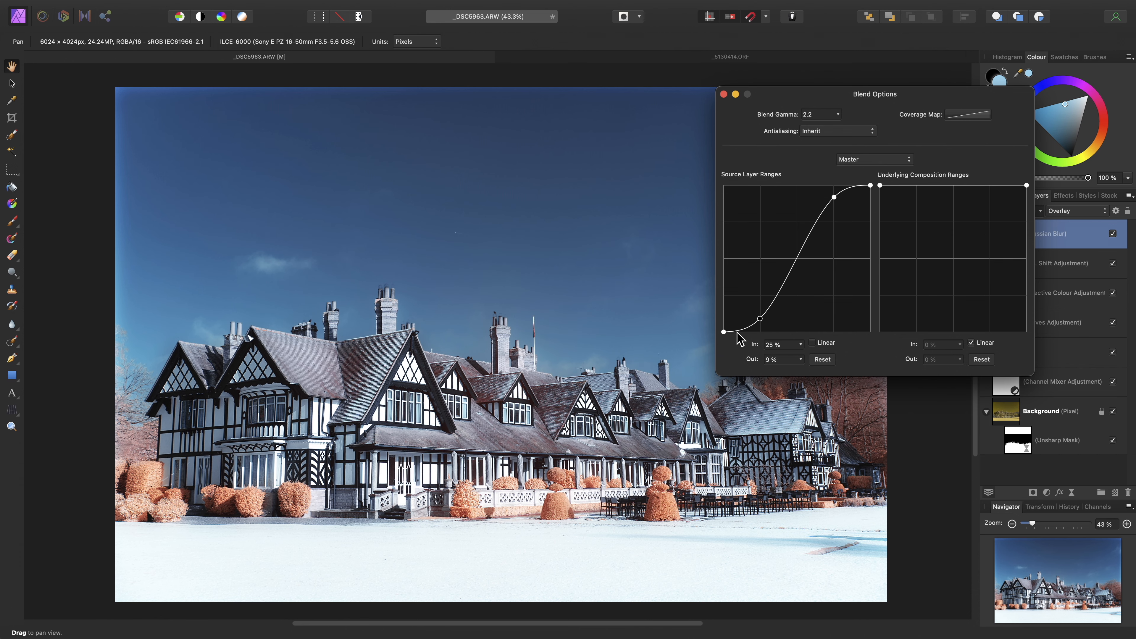
Step: Refine the source range curve with a lower-midtone point and one at 62% in, 61% out, and close the blend options
drag(759, 318, 760, 319)
click(777, 300)
drag(780, 303, 781, 305)
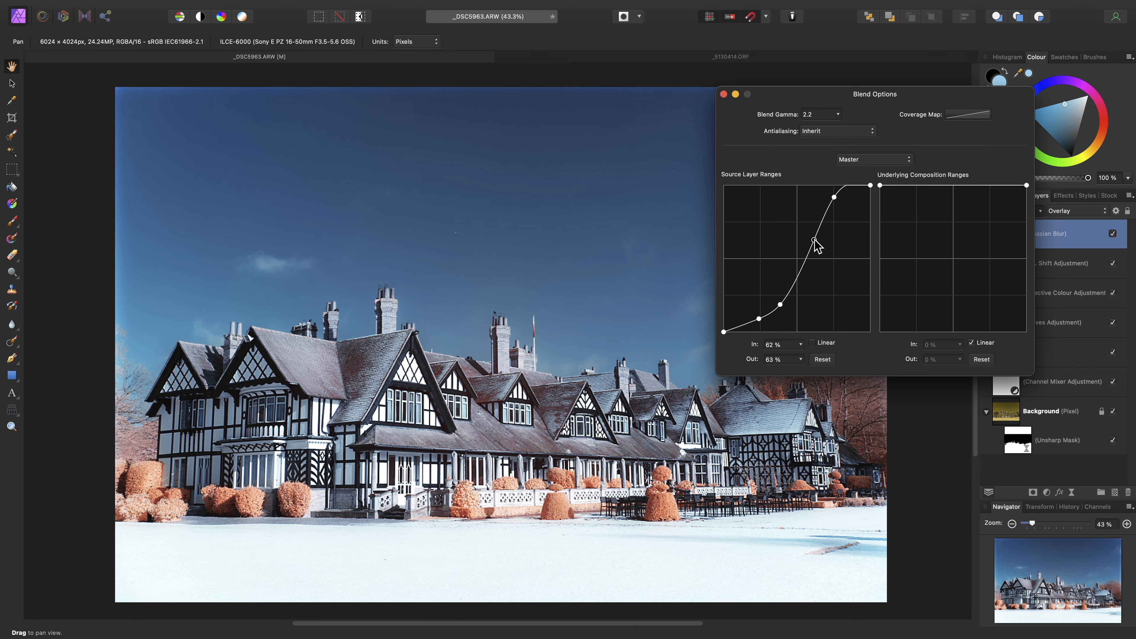
click(813, 242)
drag(814, 242, 814, 242)
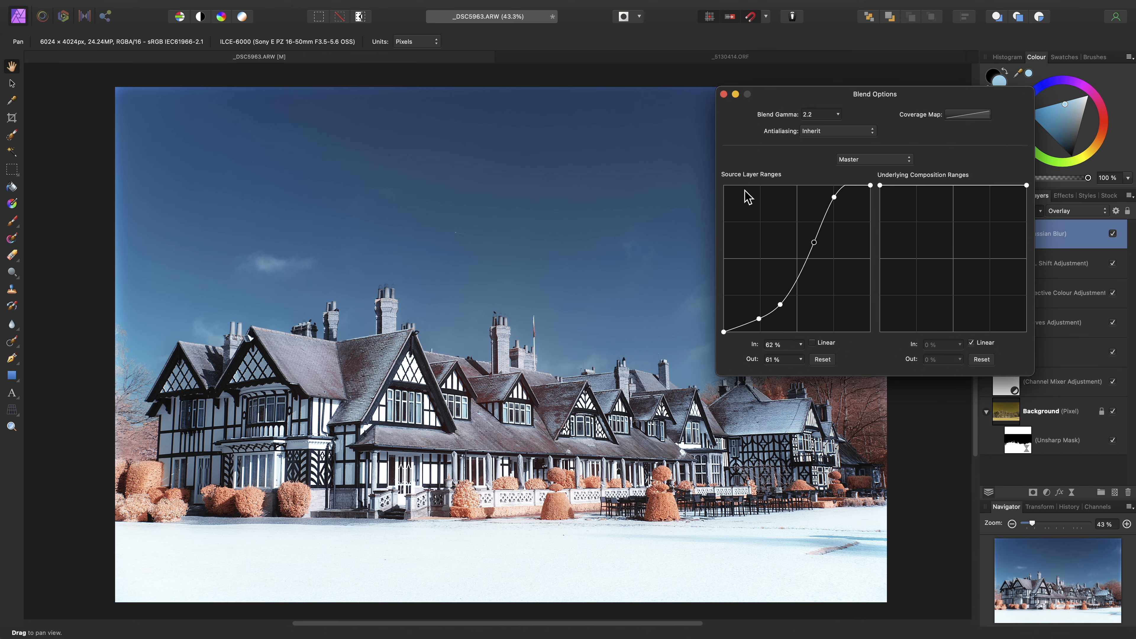
click(724, 96)
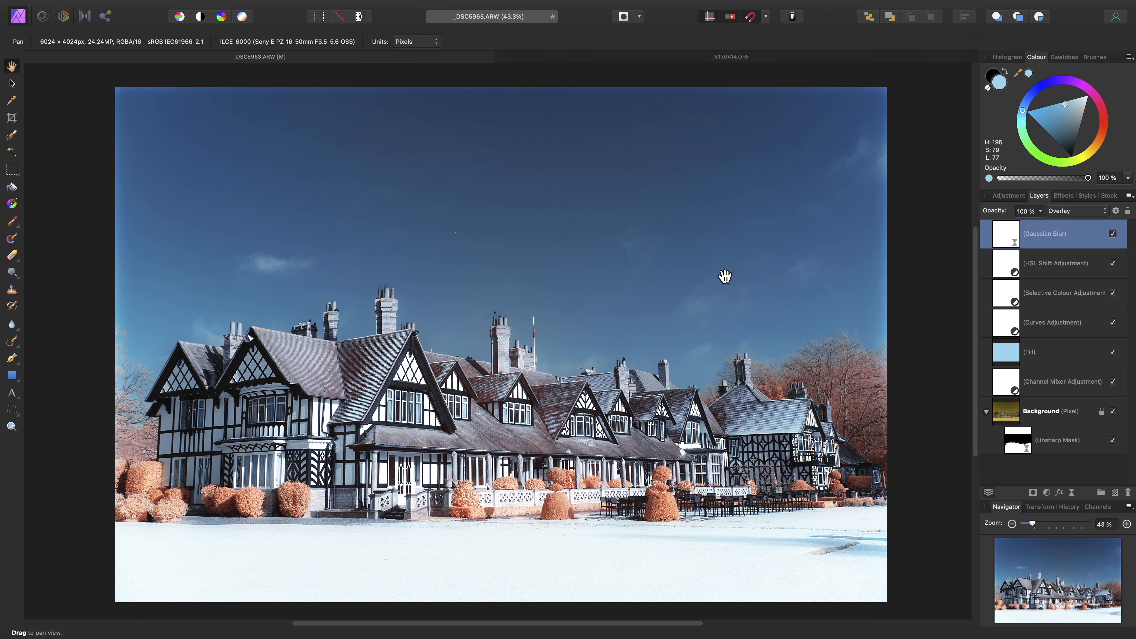
Step: Compare the image with the Gaussian Blur layer off and on, and reduce that layer's opacity to 50%
click(1112, 233)
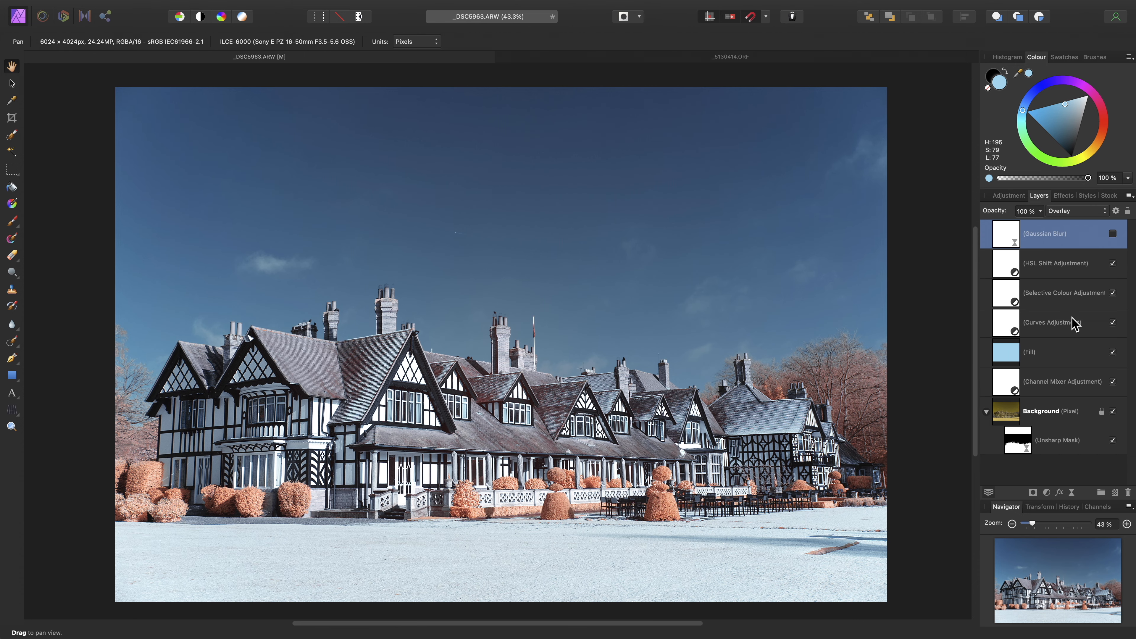
click(1113, 233)
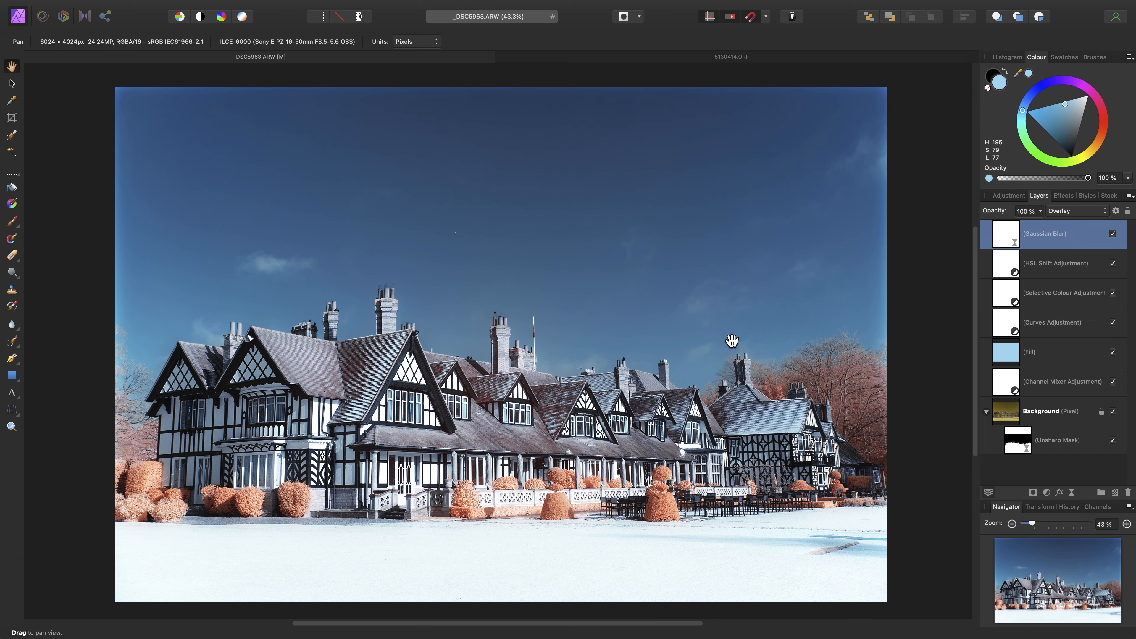
key(7)
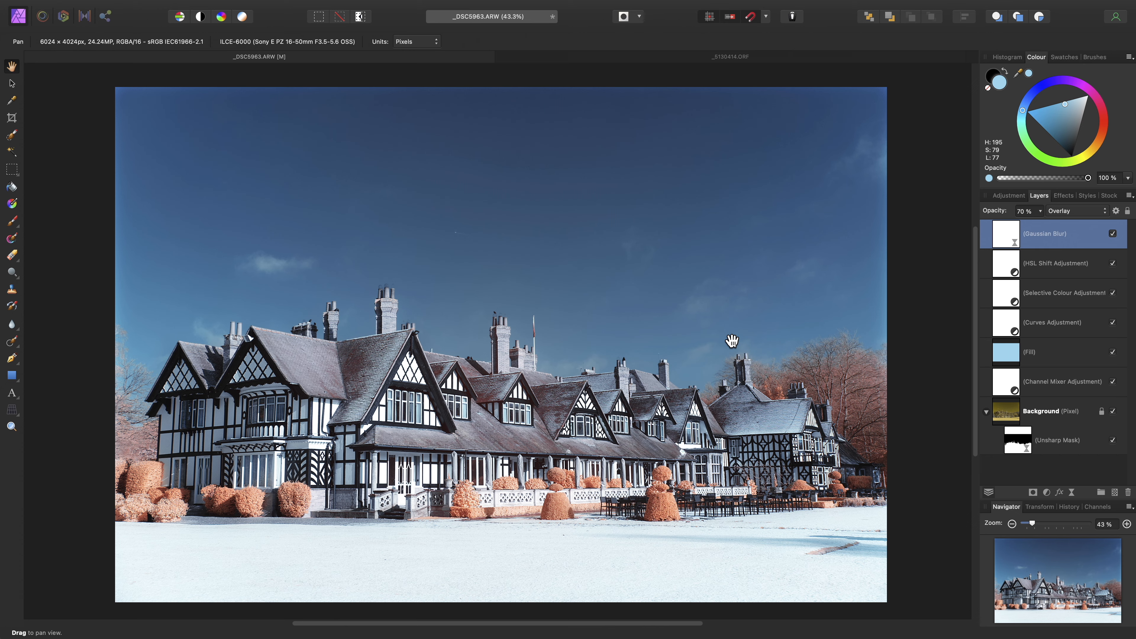
key(5)
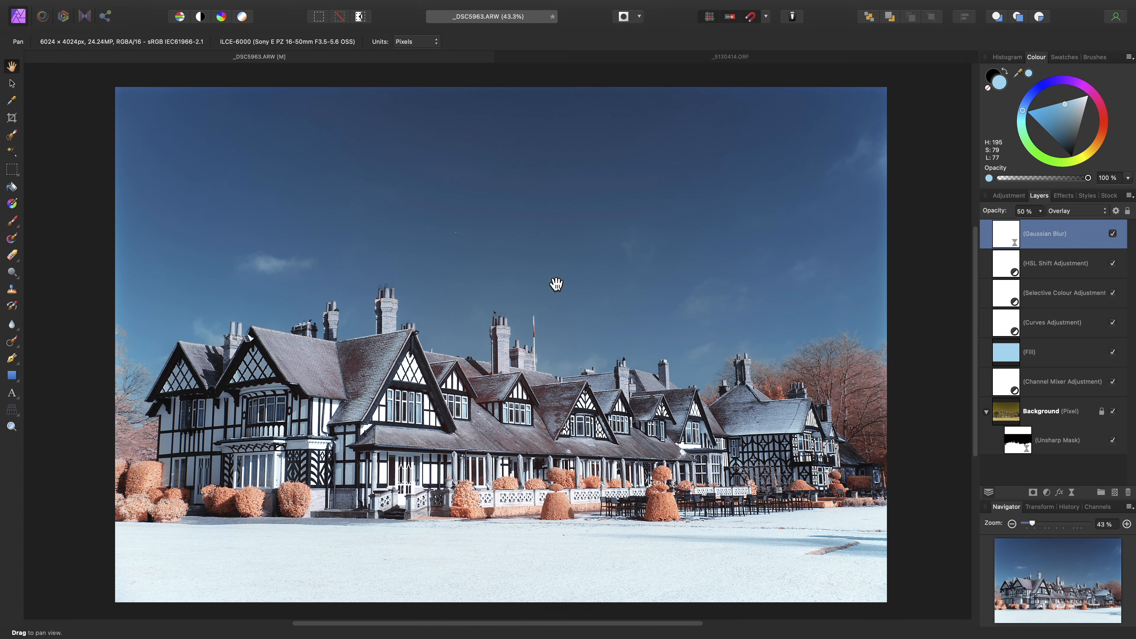
Step: Crop the photo to 6024 × 3151 px, trimming a large band of sky and a thin strip of the foreground
key(c)
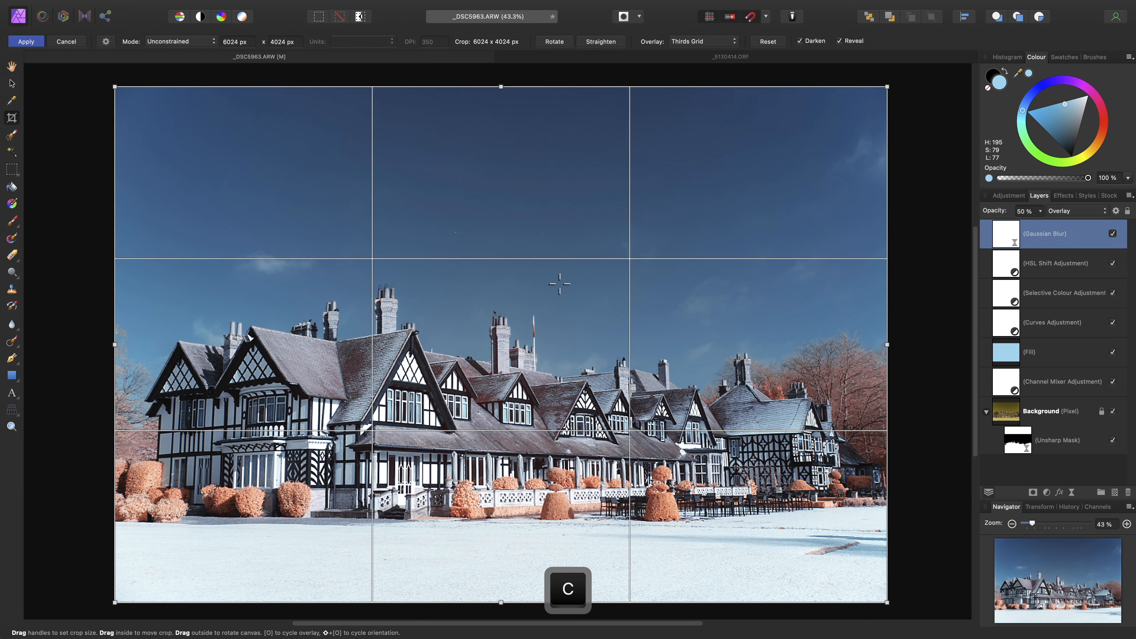
drag(499, 87, 509, 185)
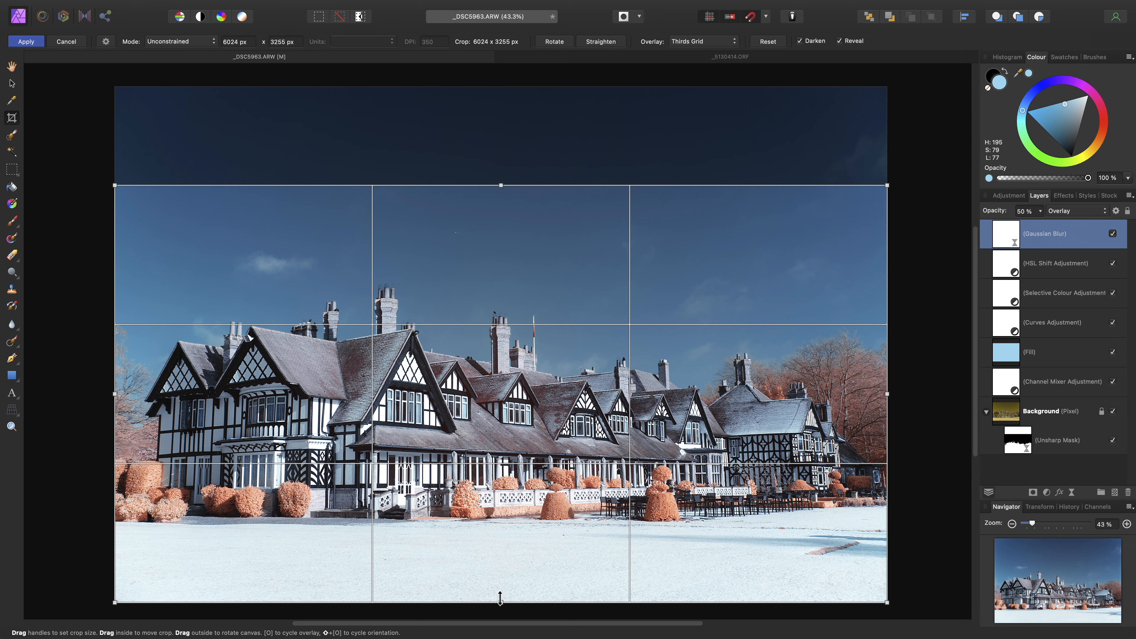
drag(500, 599, 503, 587)
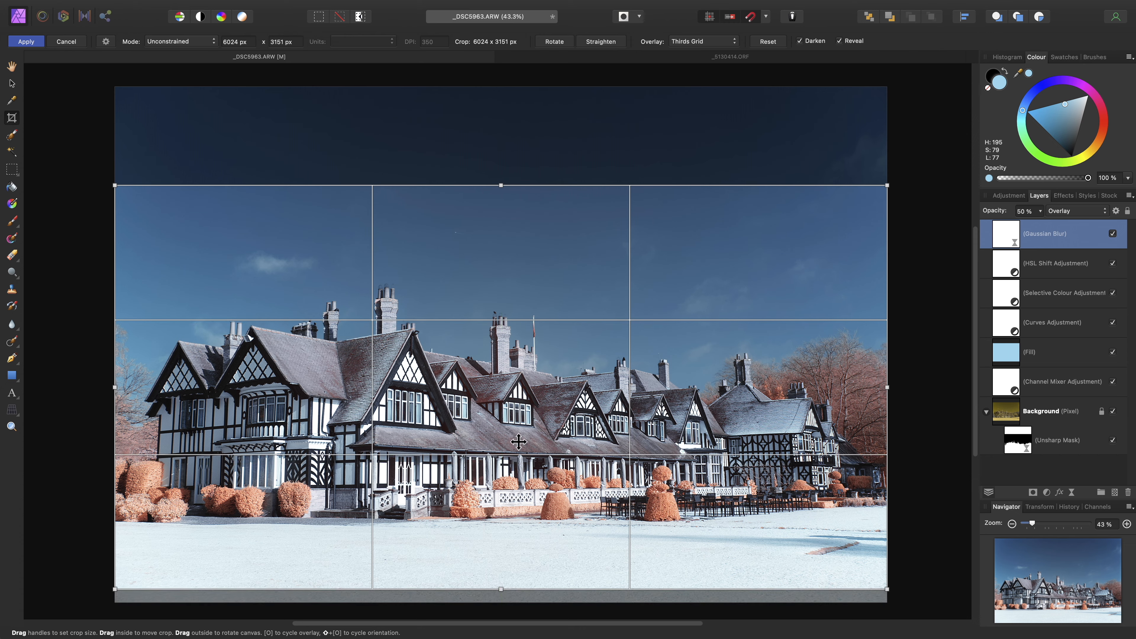
key(Return)
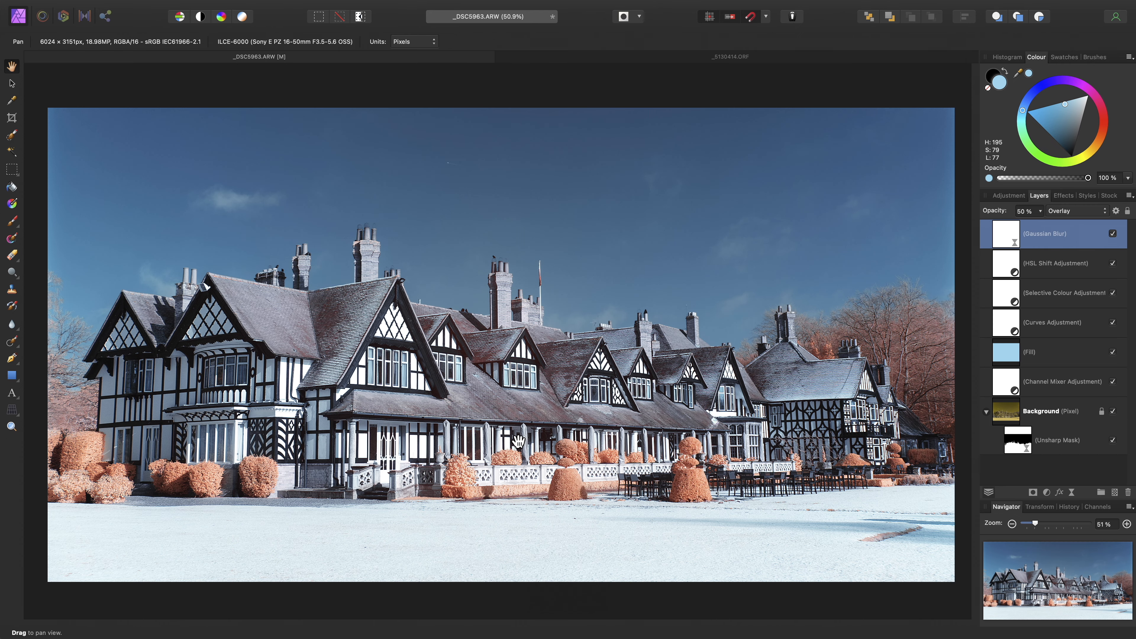
Step: Extend the crop to 6024 × 3268 px, bringing back a little of the hidden sky and foreground
scroll(523, 430, down, 2)
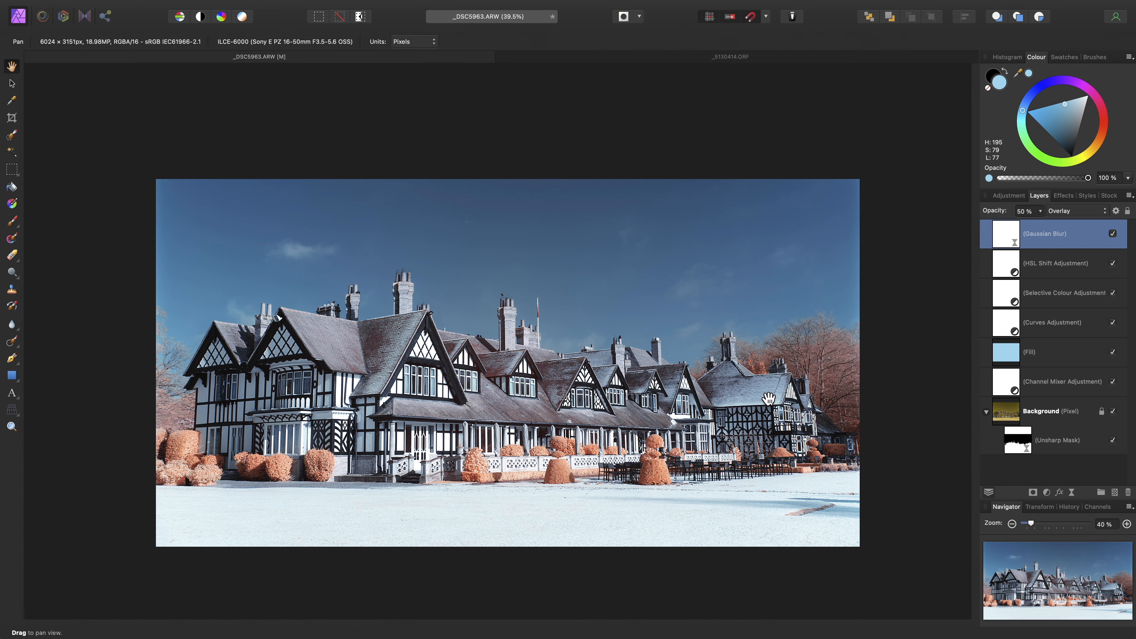
key(c)
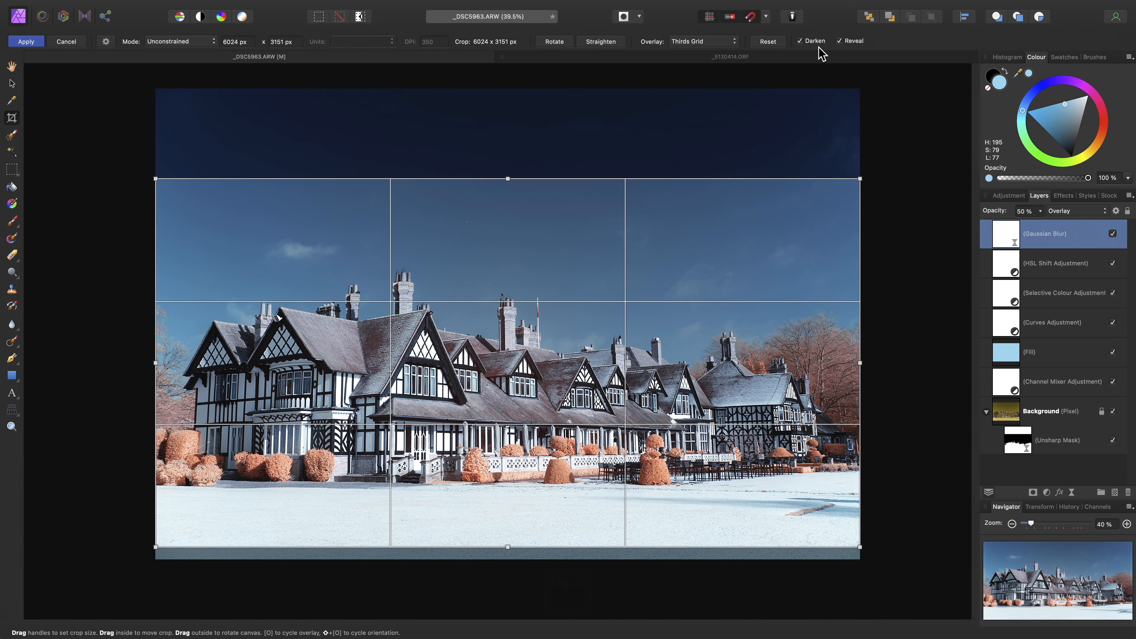
click(854, 42)
drag(507, 172, 507, 164)
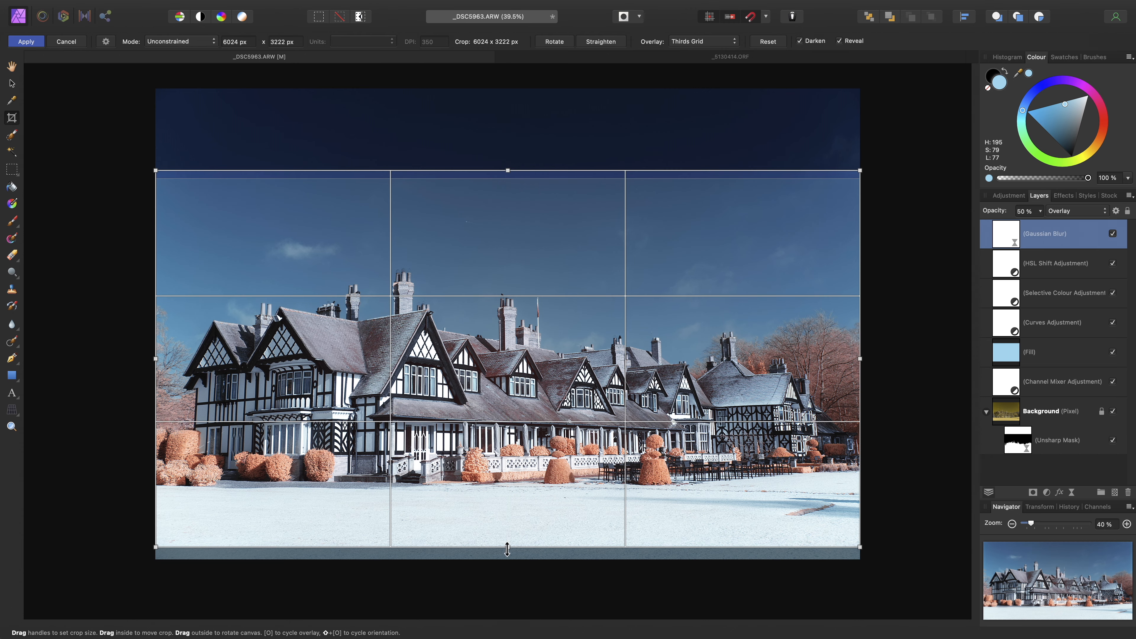
drag(507, 549, 508, 551)
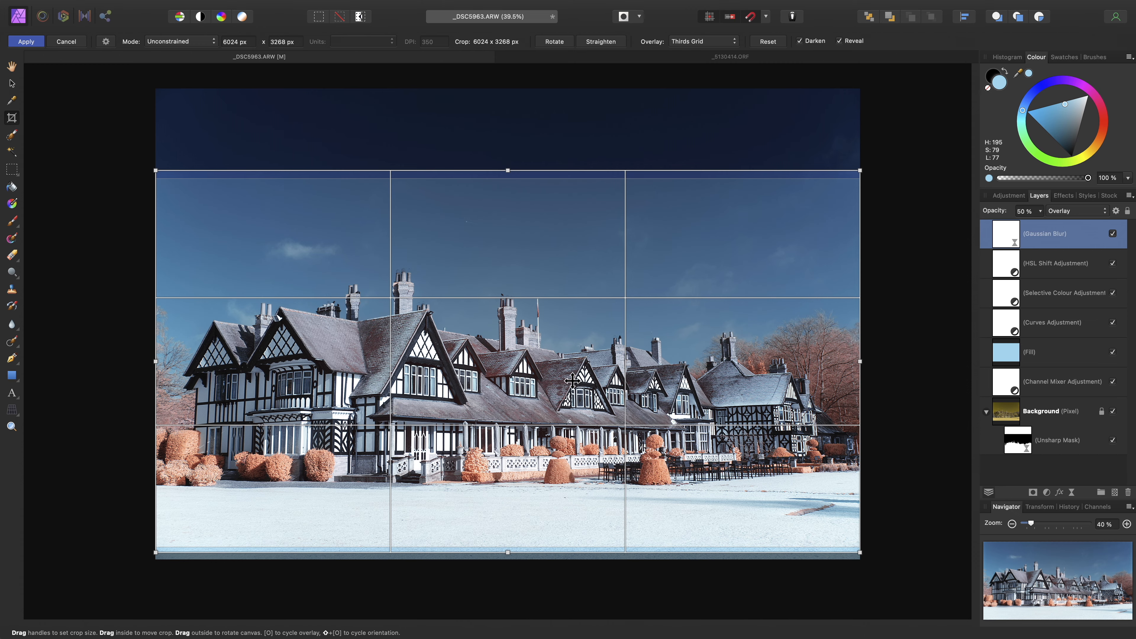
key(Return)
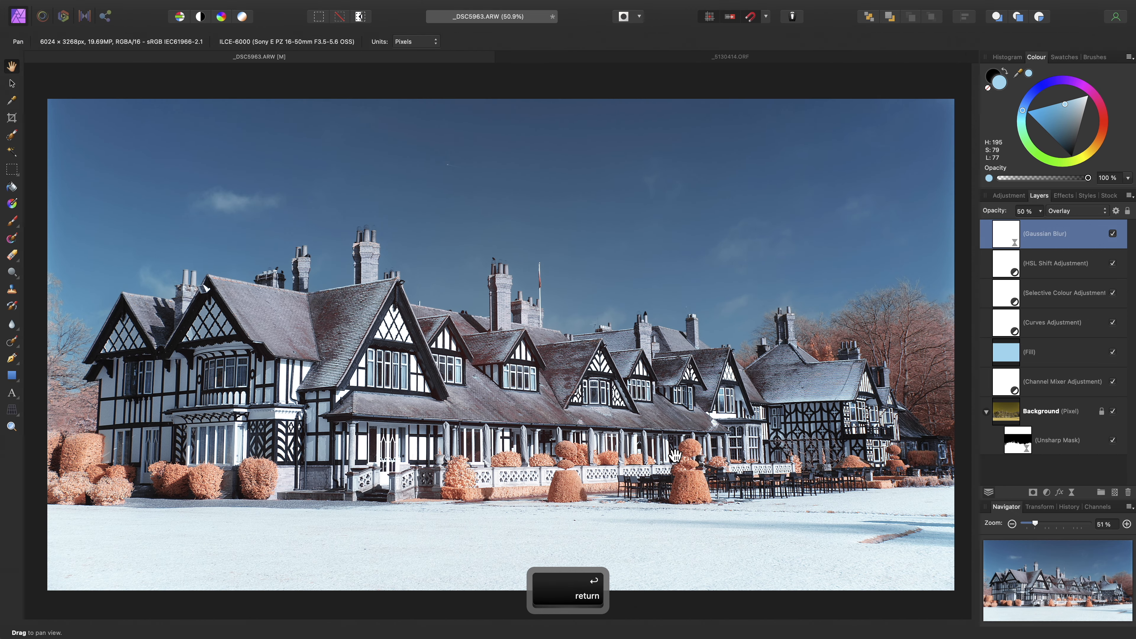
mouse_move(310, 3)
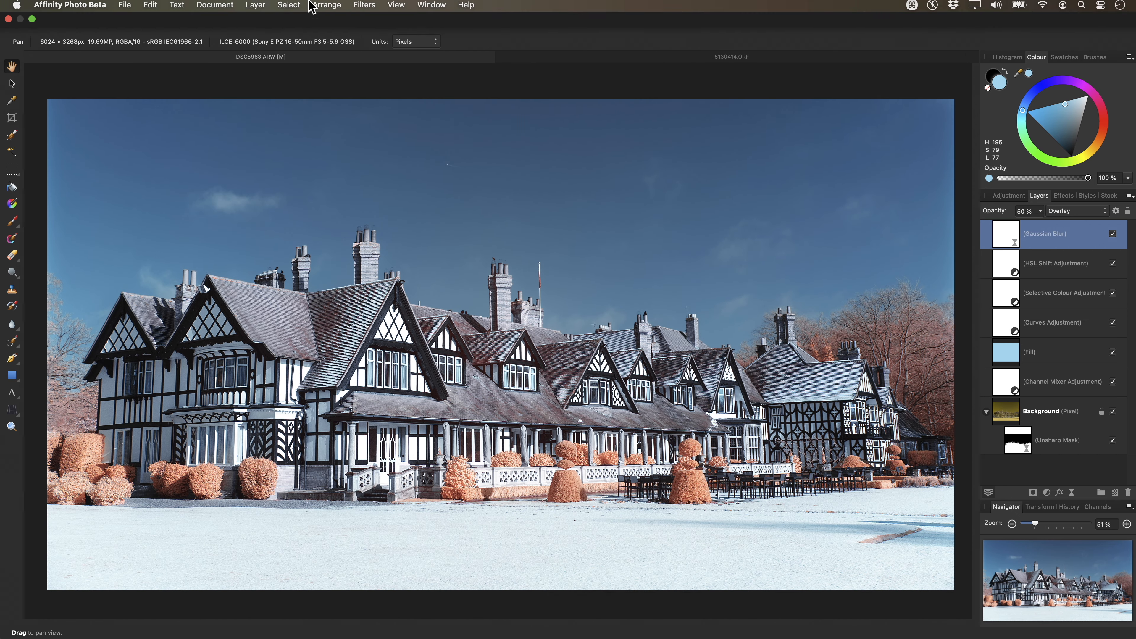
click(130, 7)
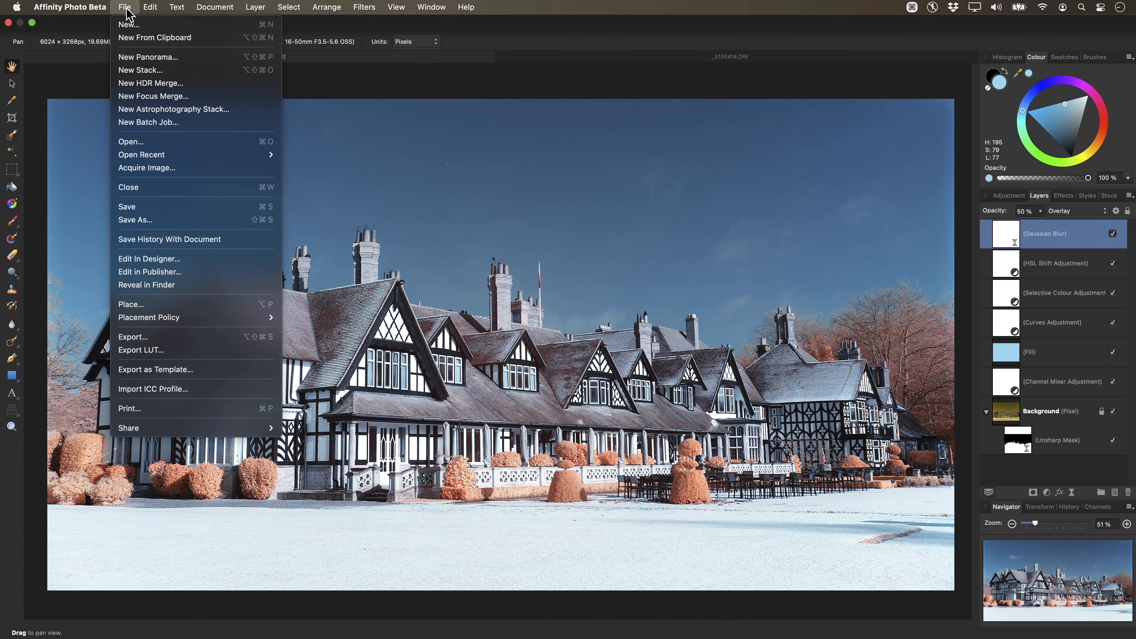
click(194, 342)
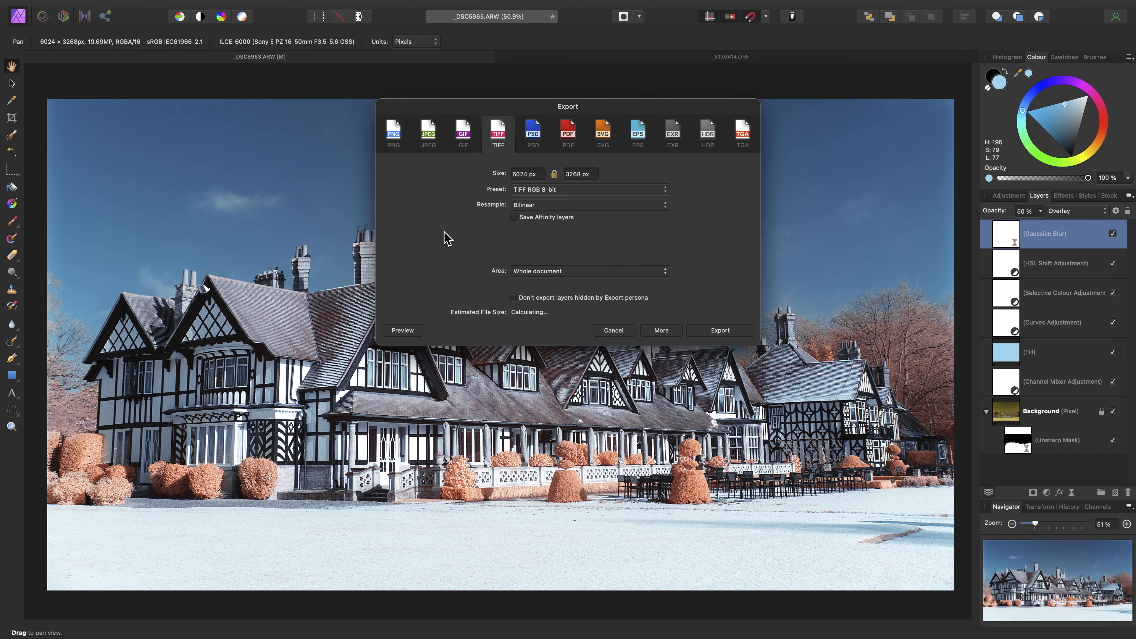
click(612, 331)
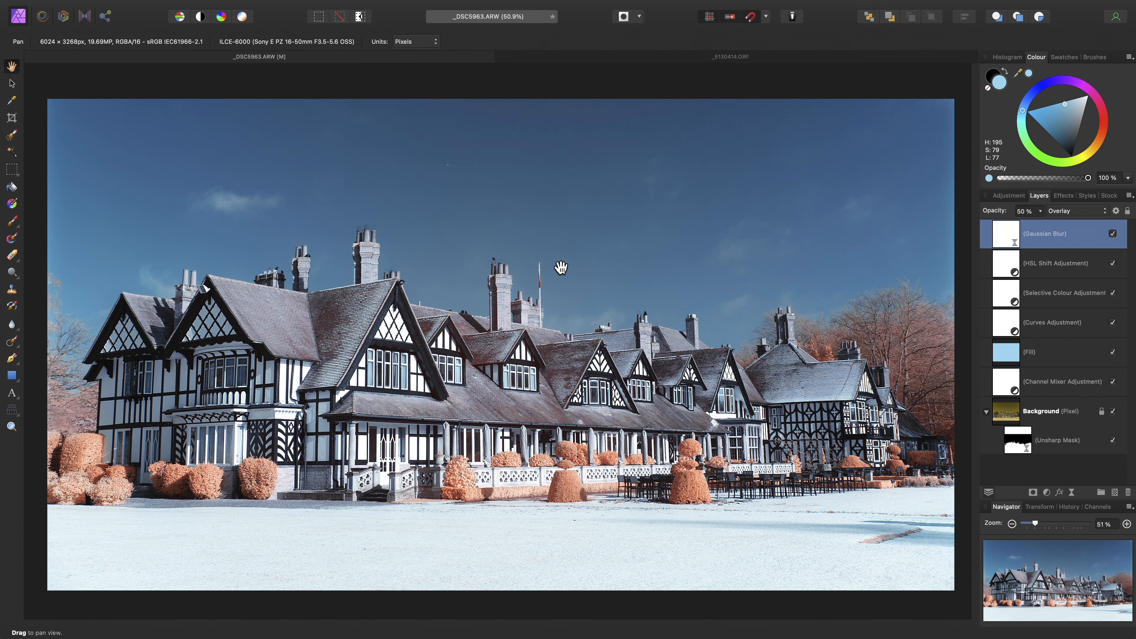
Step: Switch to the _5130414.ORF document and set its white balance by sampling the sunlit hedge around the fountain
click(674, 59)
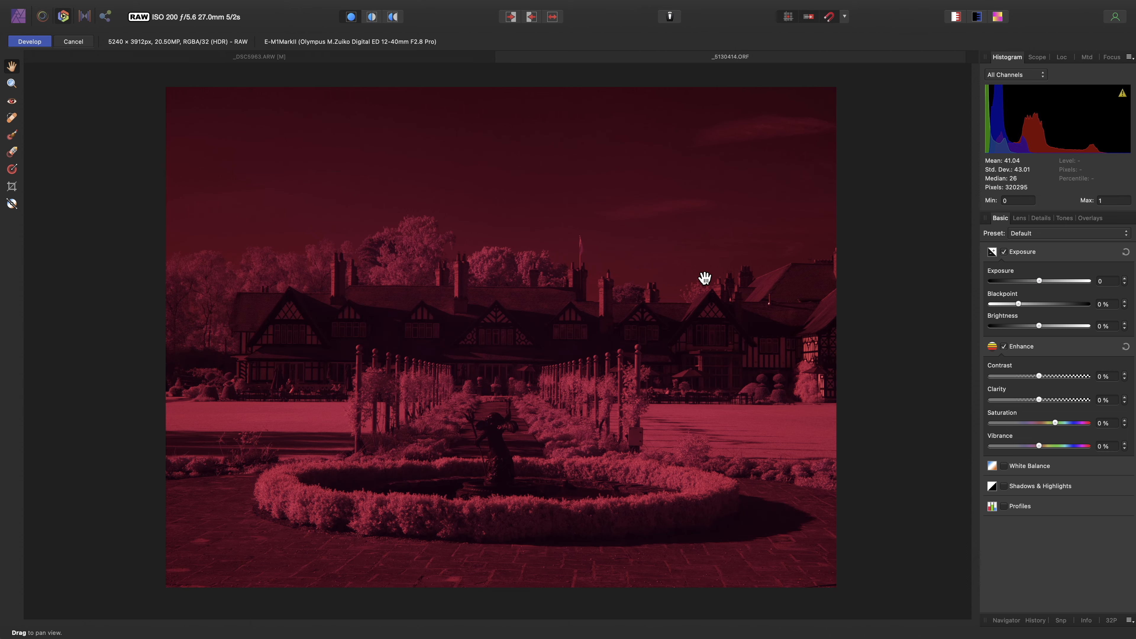
click(15, 205)
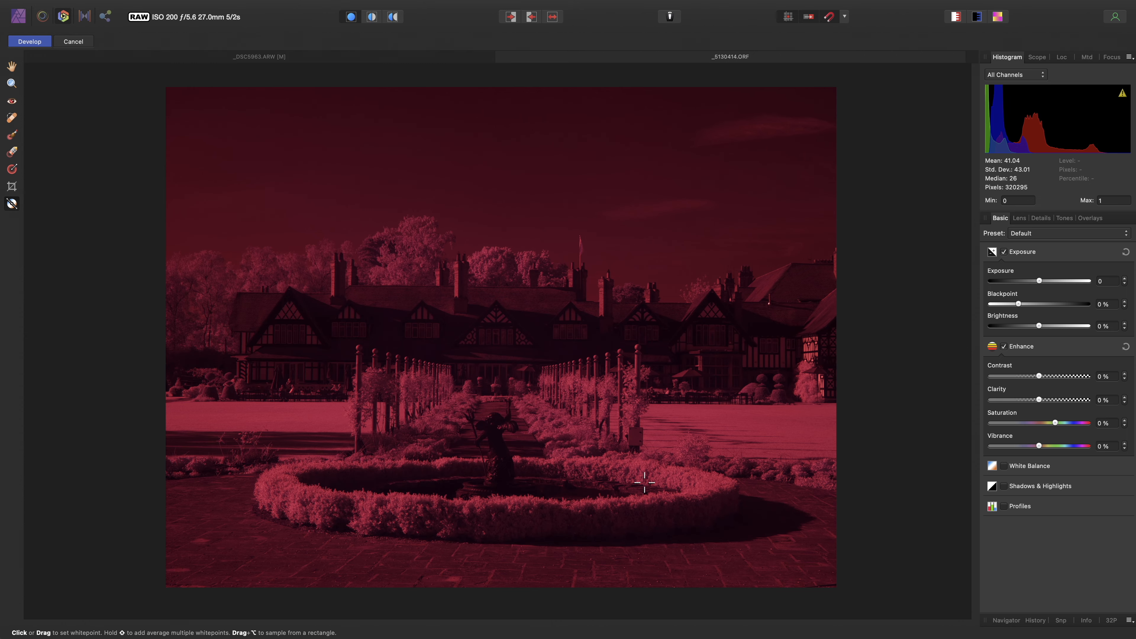
scroll(644, 482, up, 6)
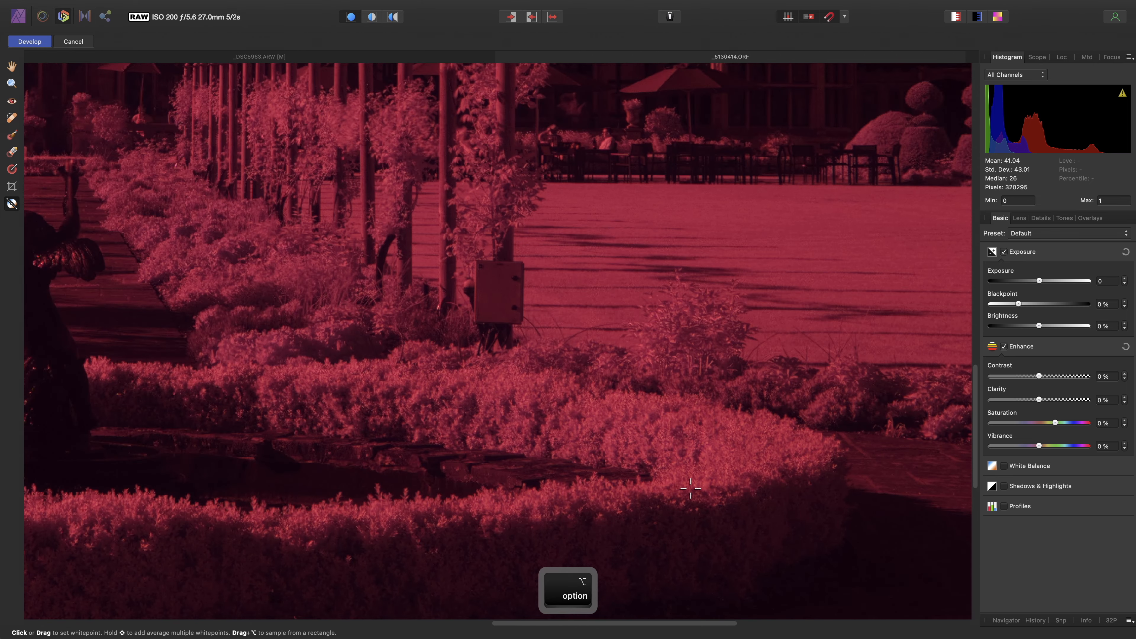
scroll(690, 488, down, 3)
scroll(690, 488, right, 3)
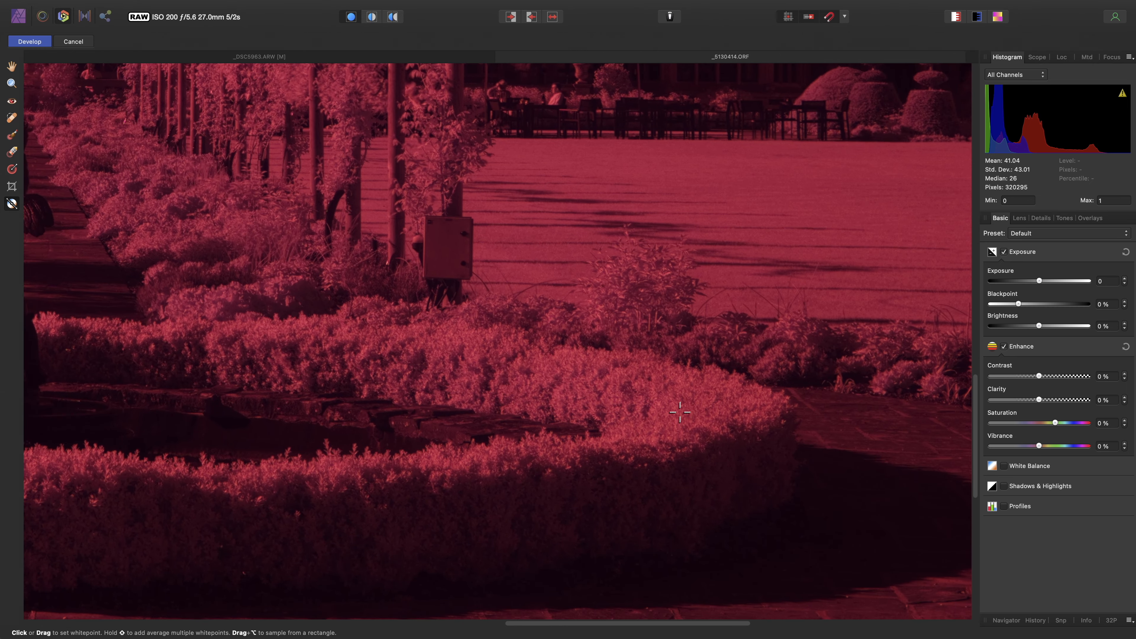
click(679, 412)
key(super+0)
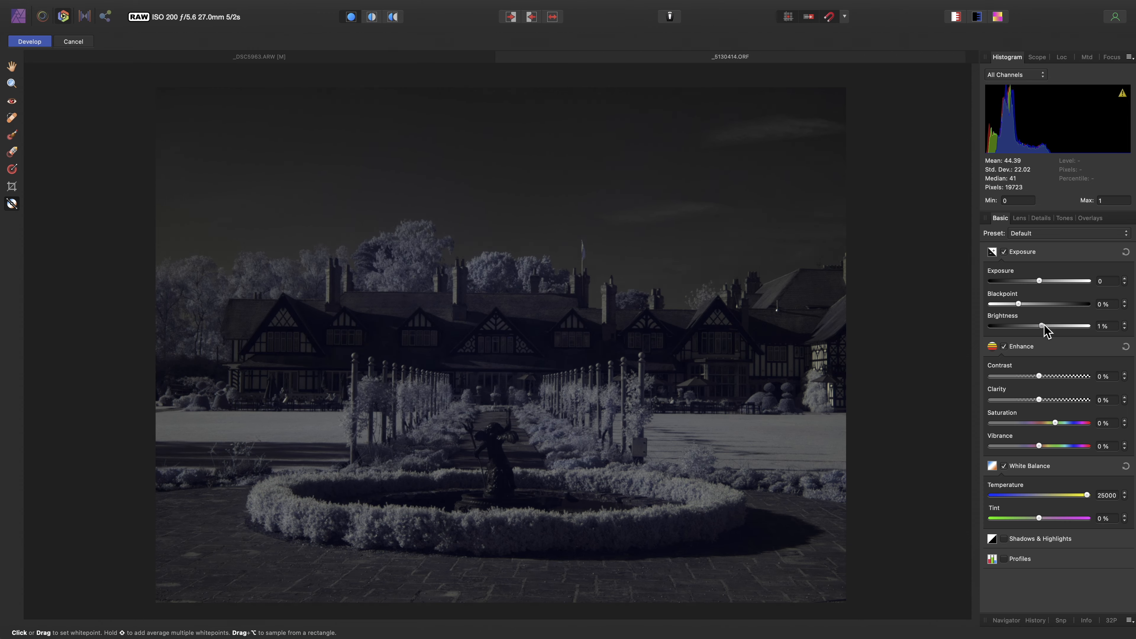
Step: Raise the brightness to 25% and the exposure to 1.279, and develop the raw image
drag(1041, 327, 1095, 333)
drag(1039, 281, 1052, 280)
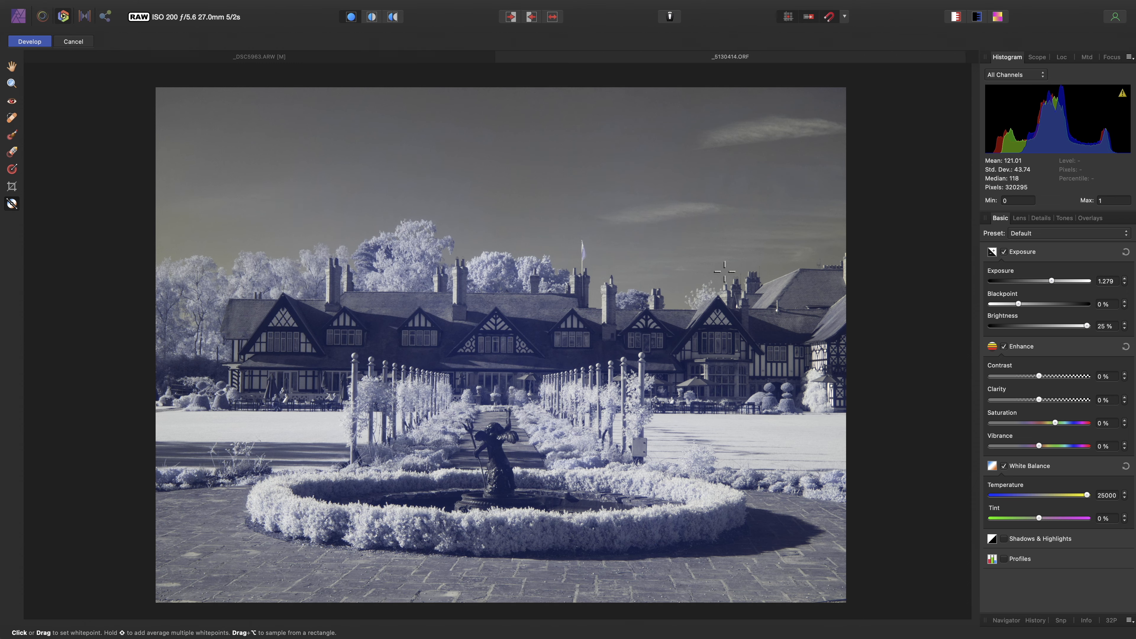
click(41, 42)
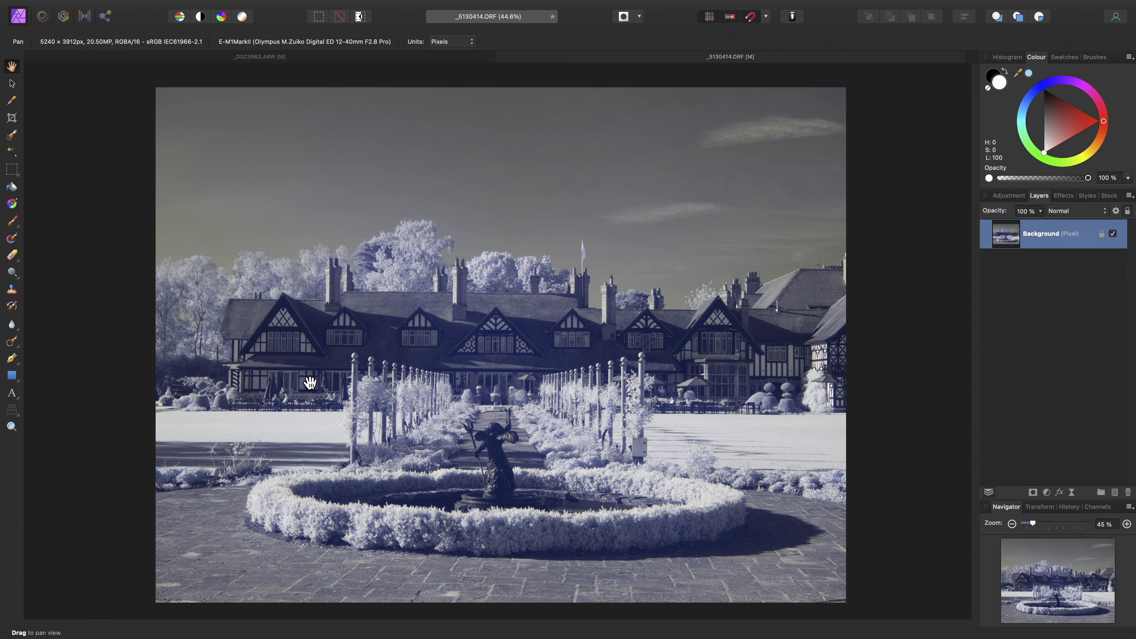
Step: Straighten the image along the building's roof ridge and crop it to 5200 × 3808 px to remove the slanted edges
key(c)
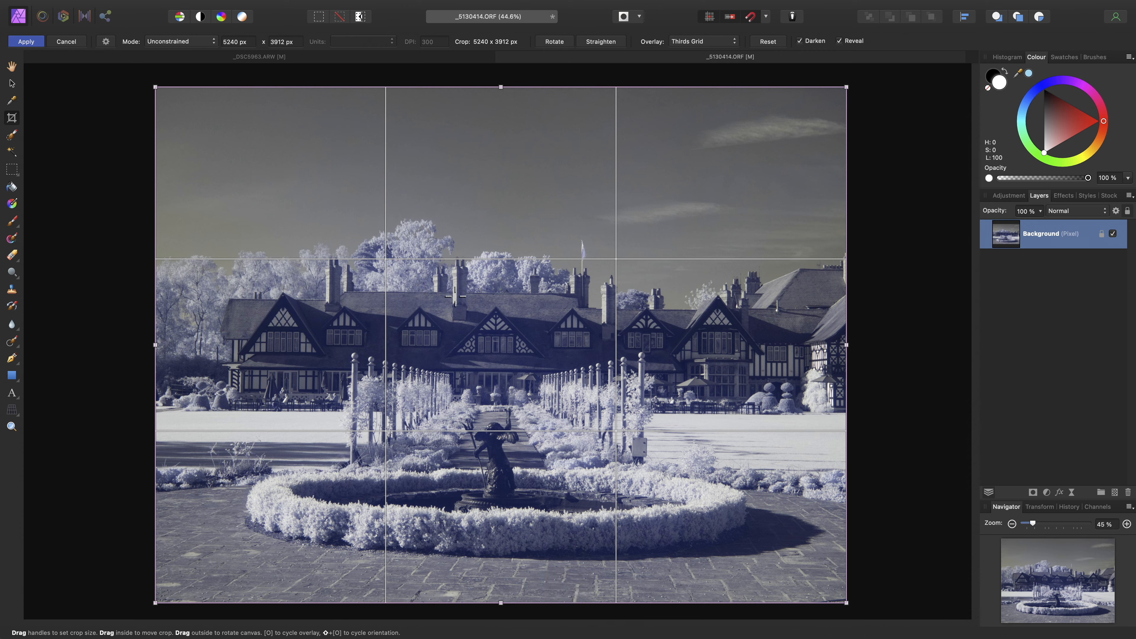
key(super)
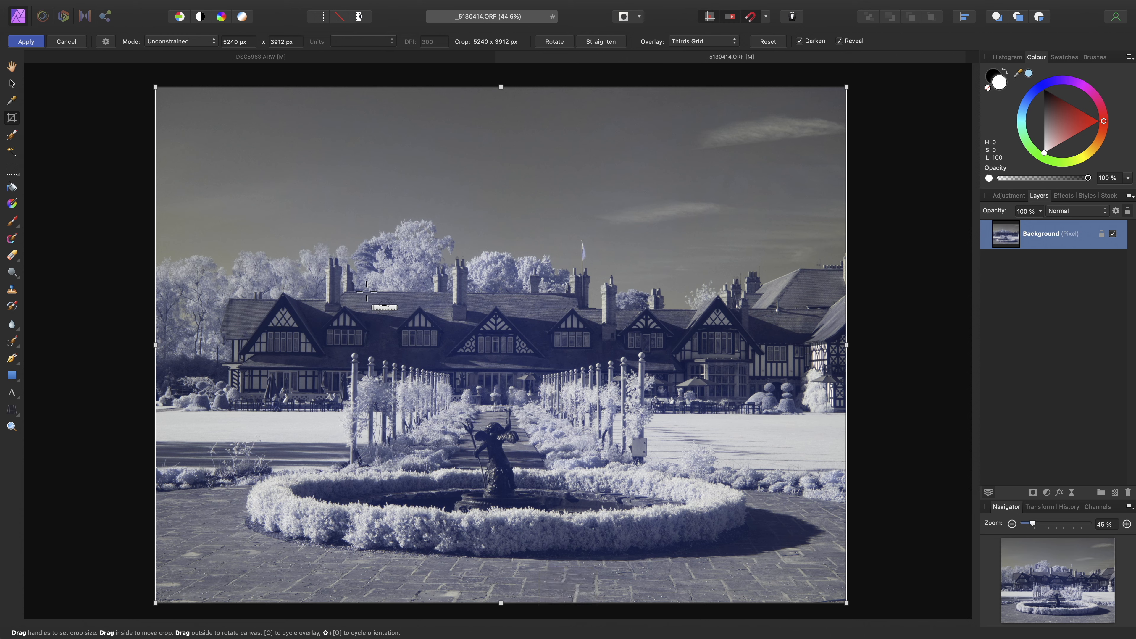
drag(367, 292, 549, 293)
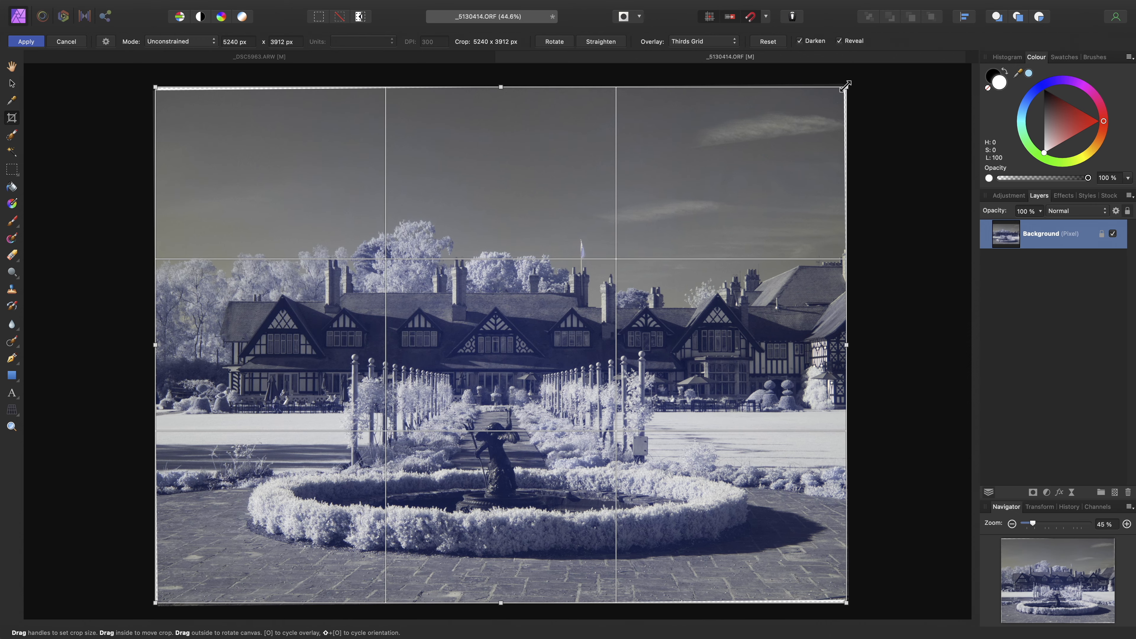
drag(846, 86, 841, 93)
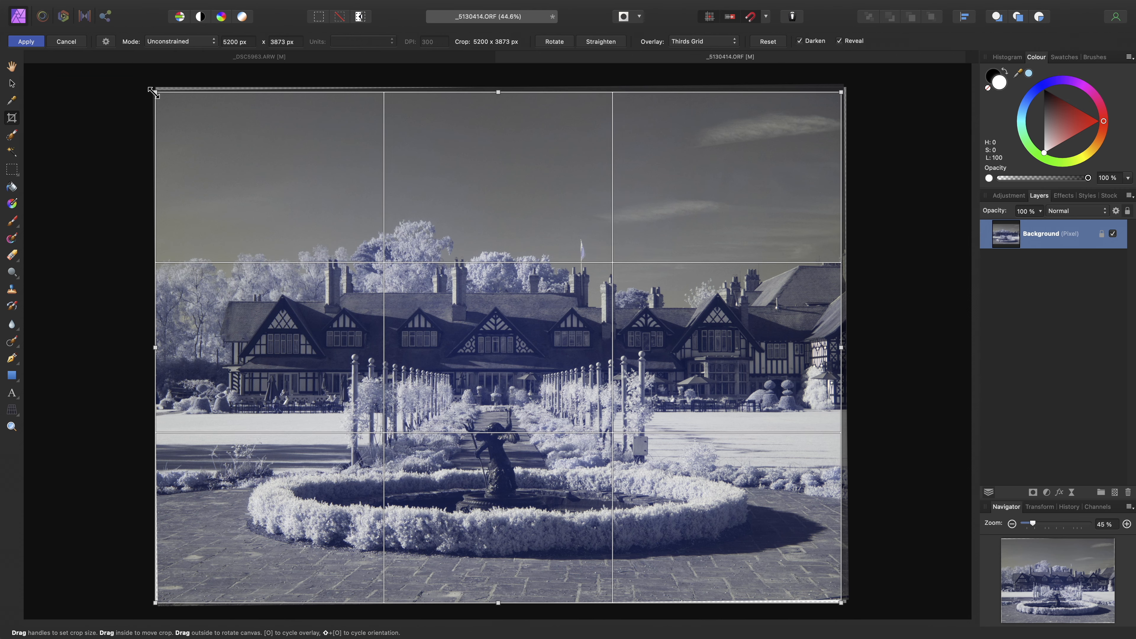
drag(154, 92, 158, 94)
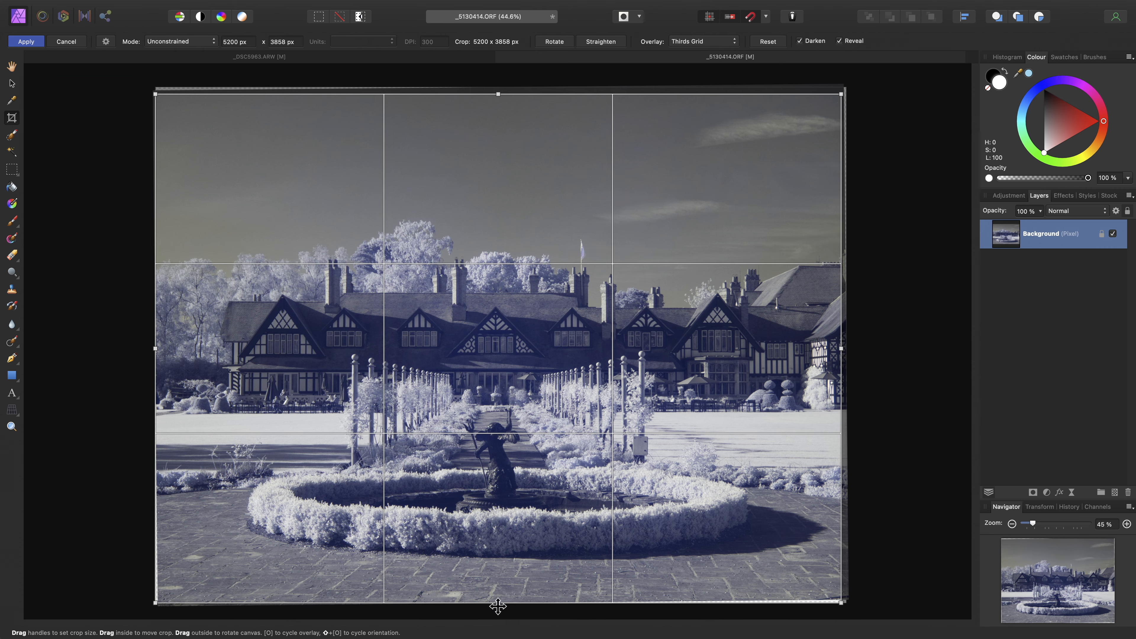
drag(498, 602, 498, 596)
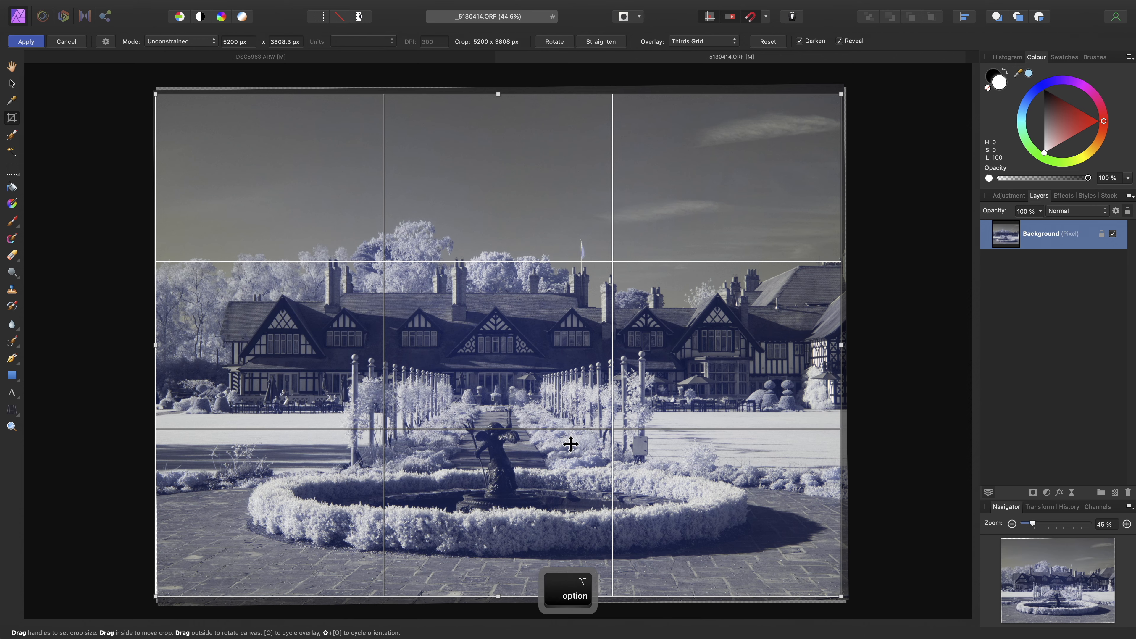
key(Return)
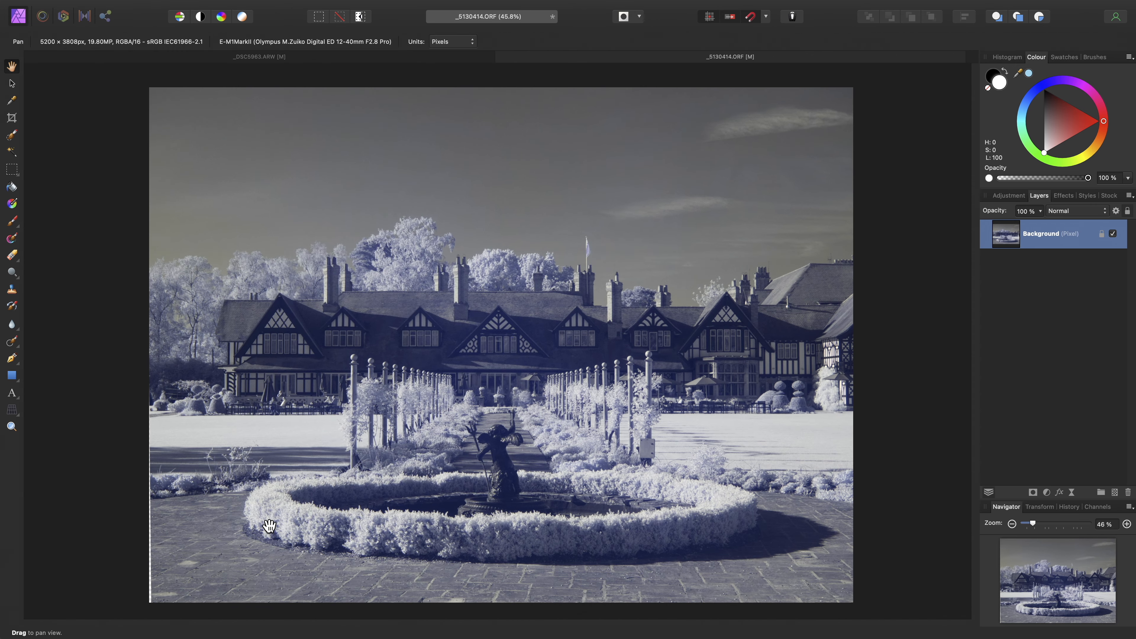
Step: Trim the blank sliver off the image's left edge with a second crop to 5166 × 3808 px
key(c)
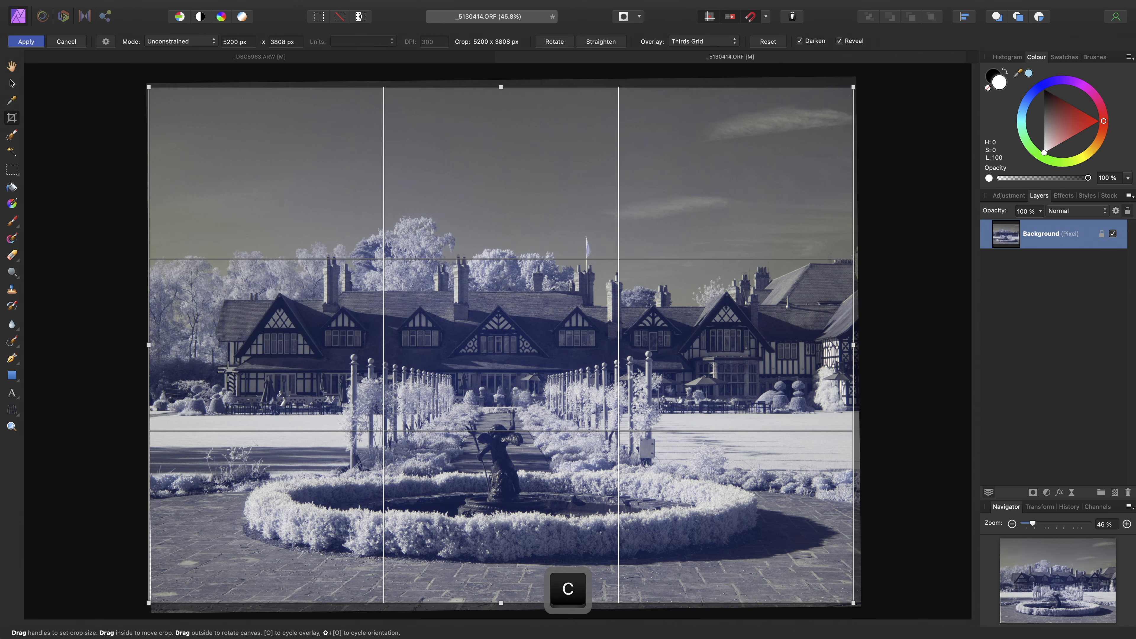
drag(149, 345, 152, 345)
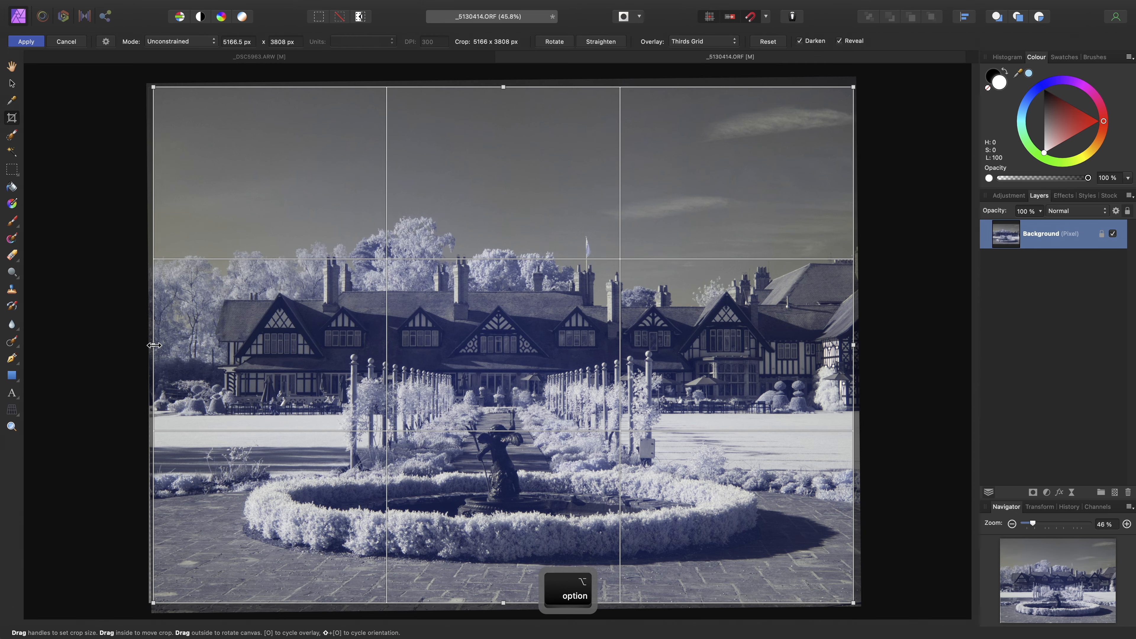
key(Return)
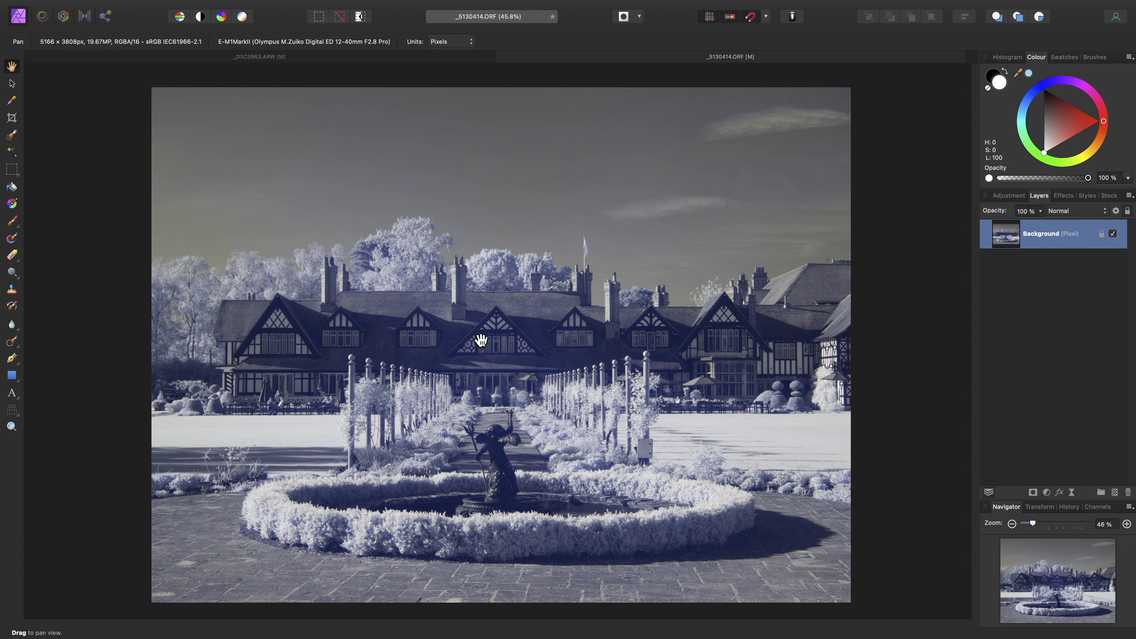
Step: Add a Channel Mixer adjustment layer above the Background layer
click(255, 6)
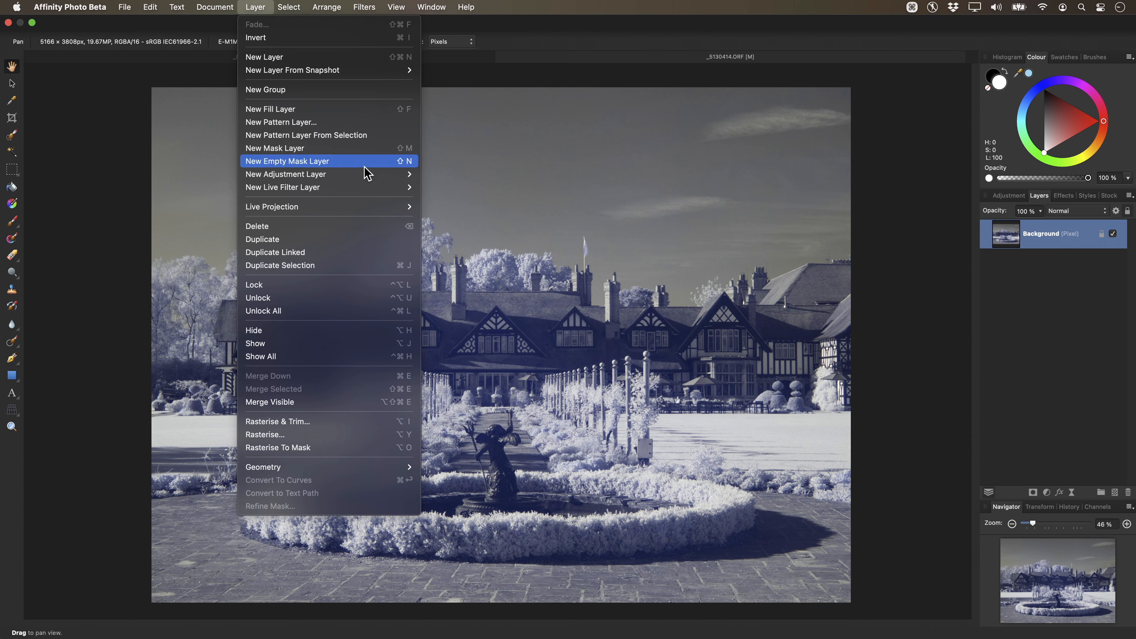
mouse_move(367, 175)
click(501, 260)
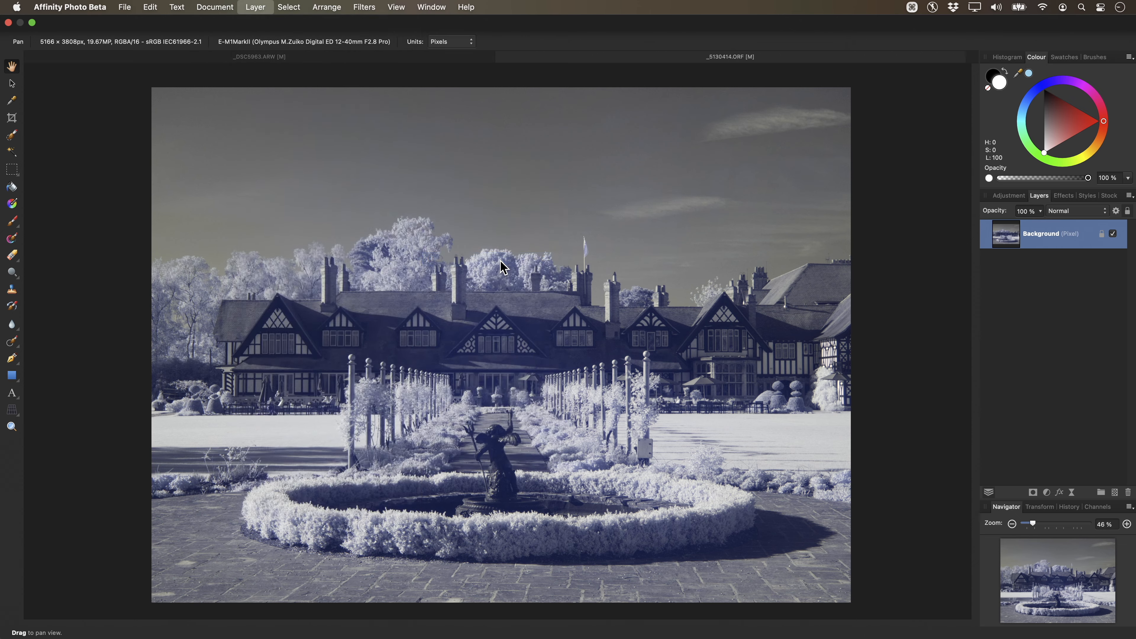
click(810, 433)
click(815, 412)
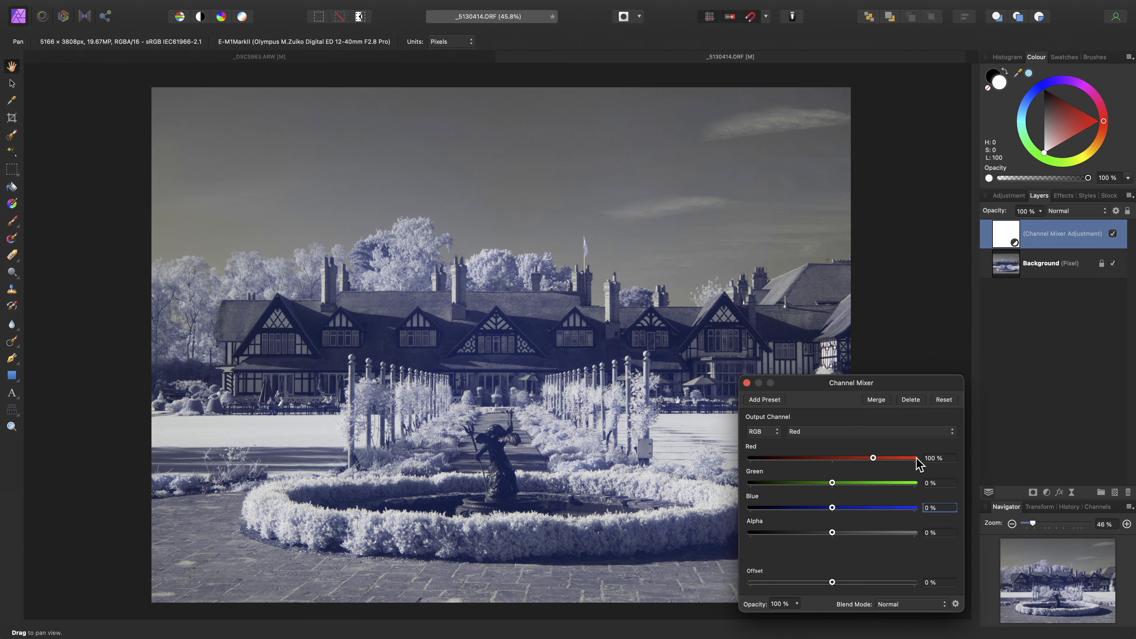
Step: Set the Channel Mixer's Red output channel to 0% red and 100% blue
click(928, 460)
text(0)
key(Tab)
key(Tab)
text(10)
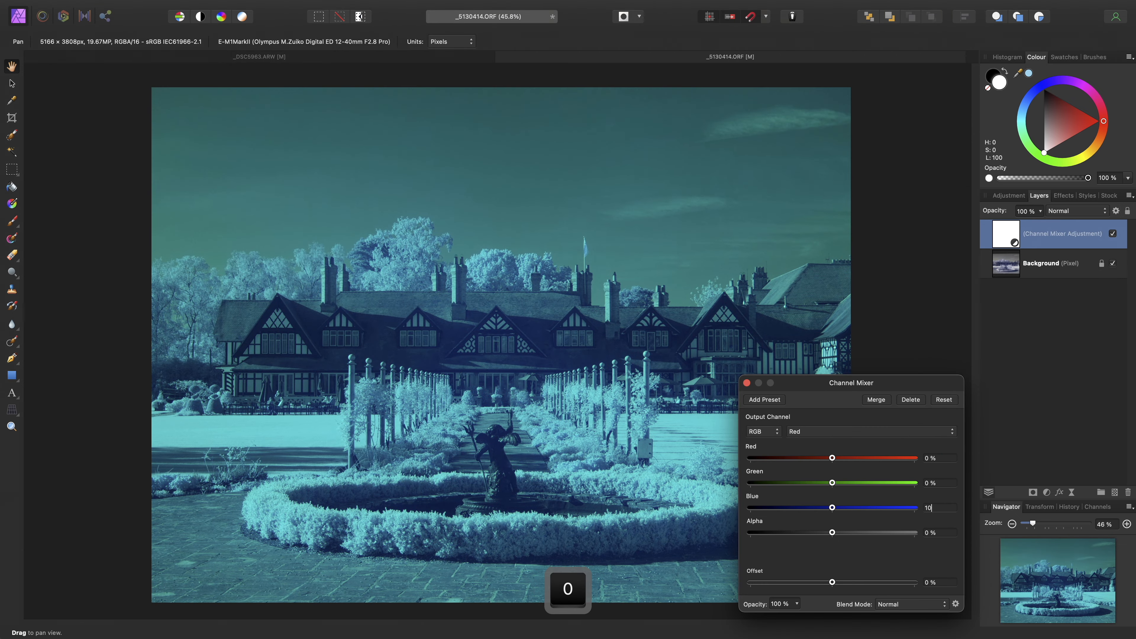
text(0)
key(Return)
Step: Set the Channel Mixer's Blue output channel to 100% red and 0% blue, and close the adjustment's settings
click(838, 433)
click(832, 456)
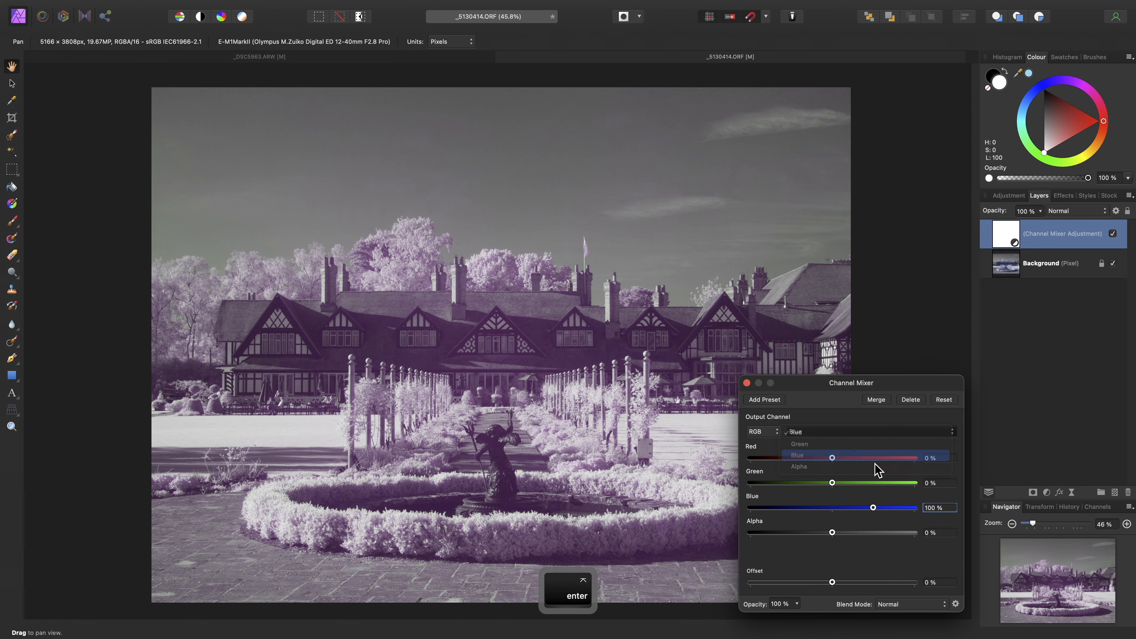
text(100)
key(Tab)
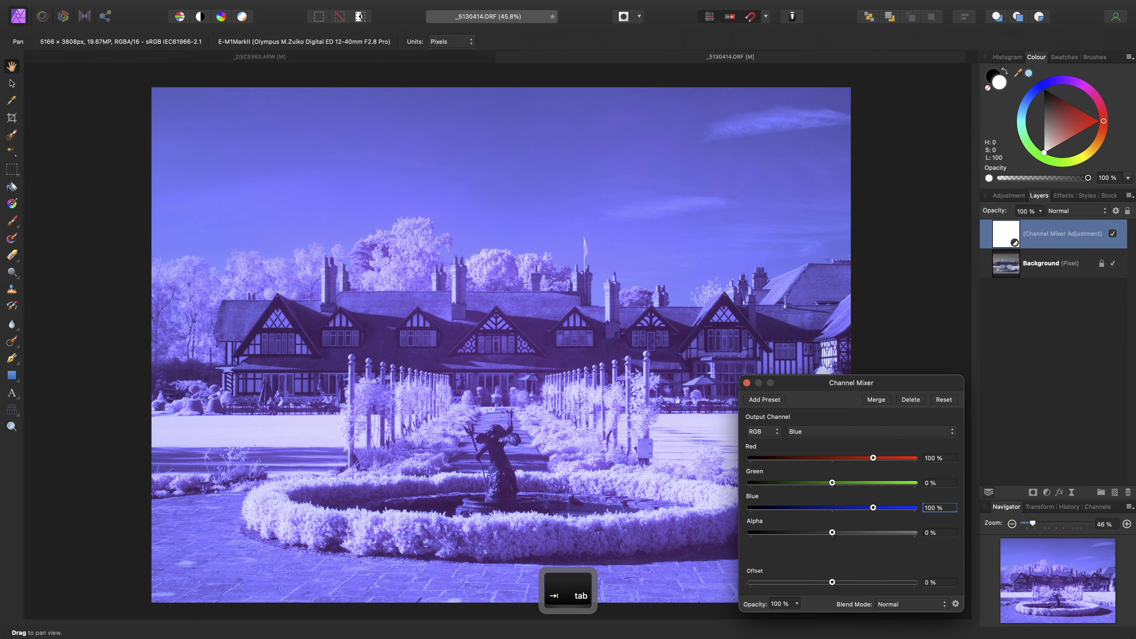
text(0)
key(Return)
click(746, 382)
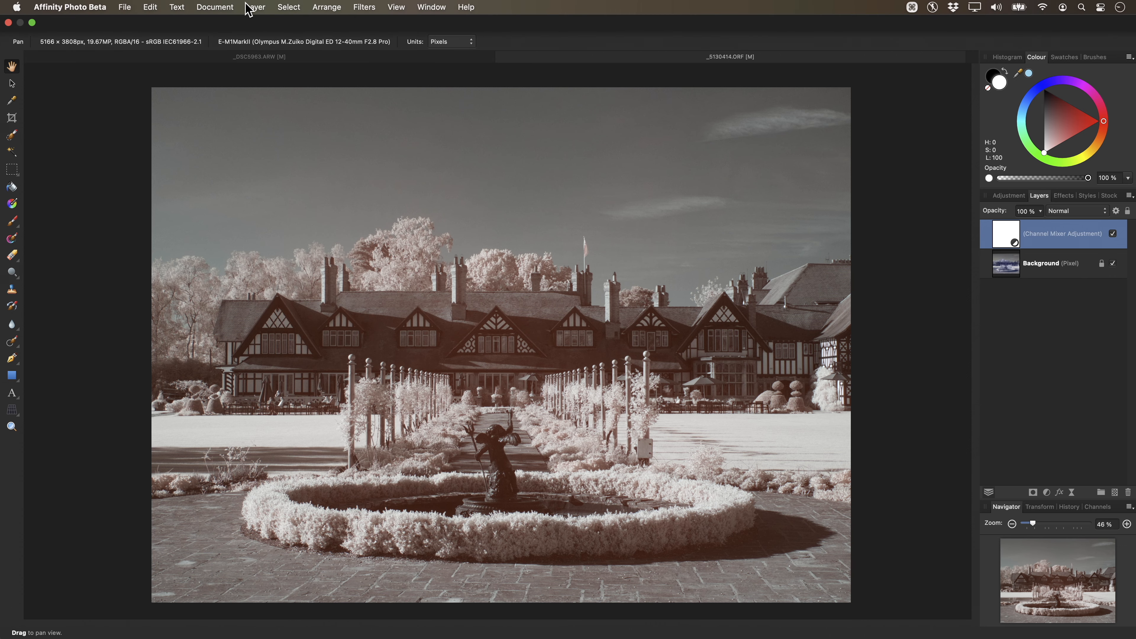
Step: Add a Black & White adjustment above the Channel Mixer with Red at 38% and Cyan at 268%
click(252, 7)
mouse_move(322, 175)
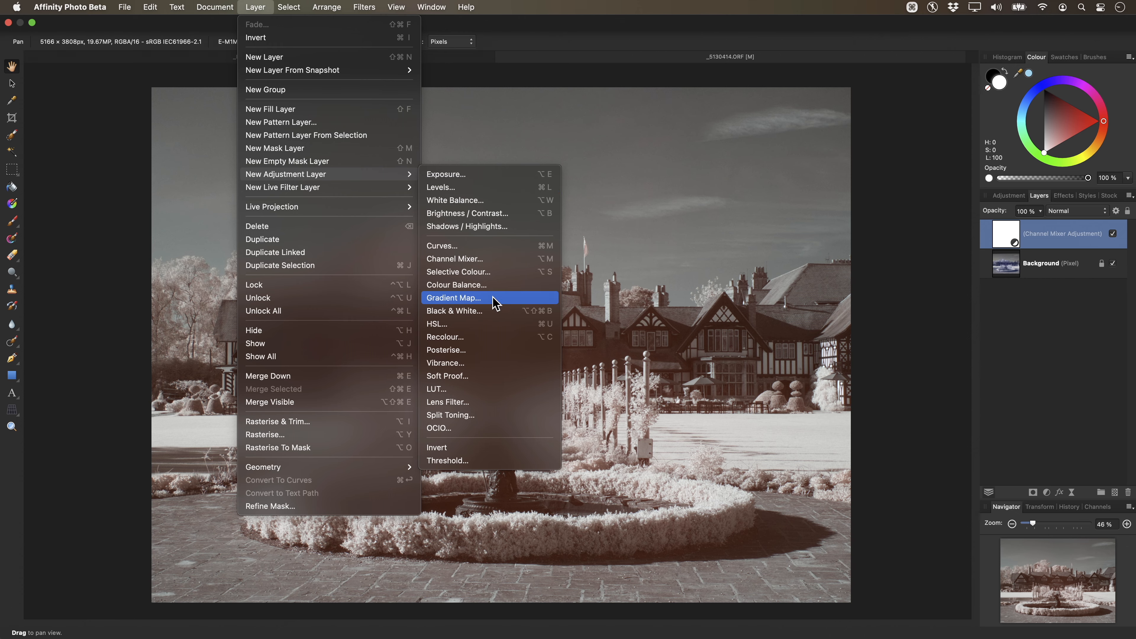
click(495, 315)
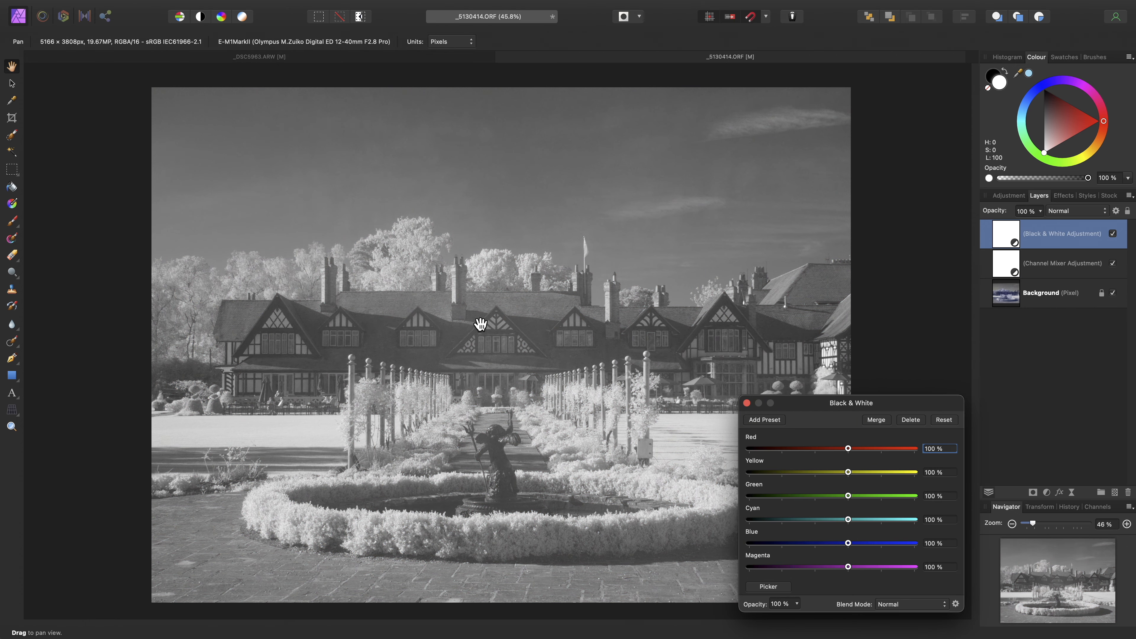
drag(849, 453, 826, 452)
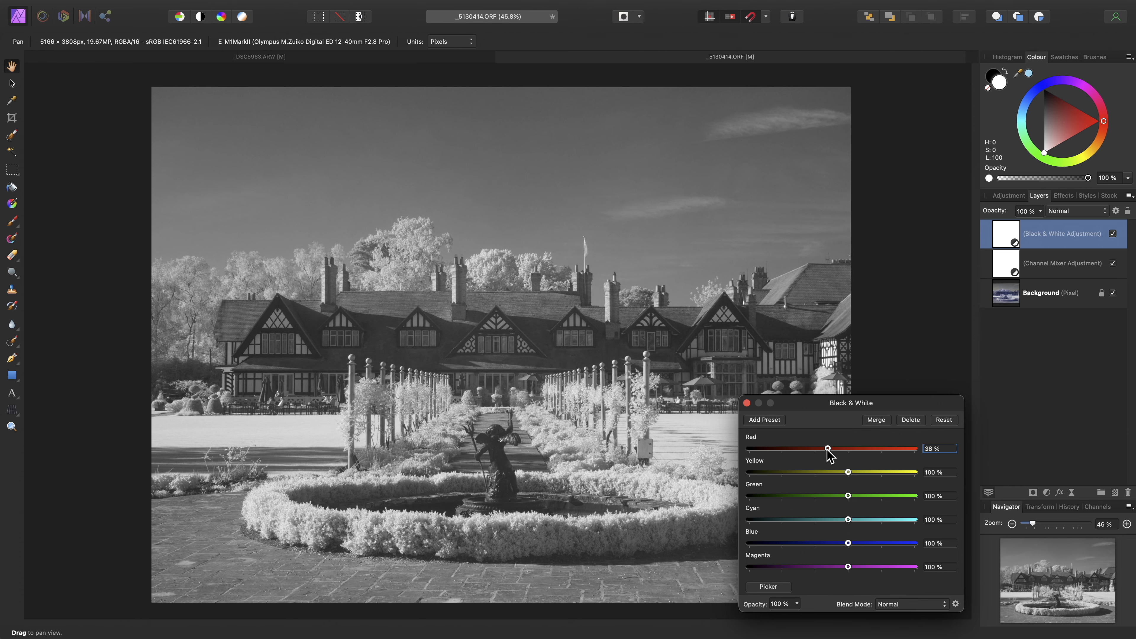
drag(848, 520, 904, 520)
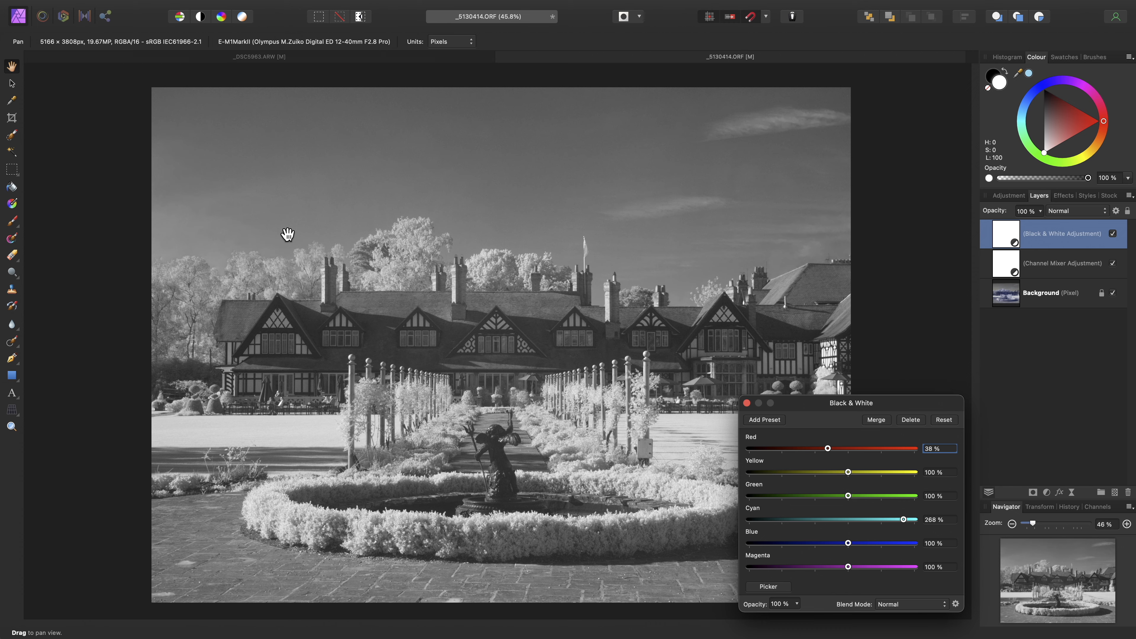
click(746, 403)
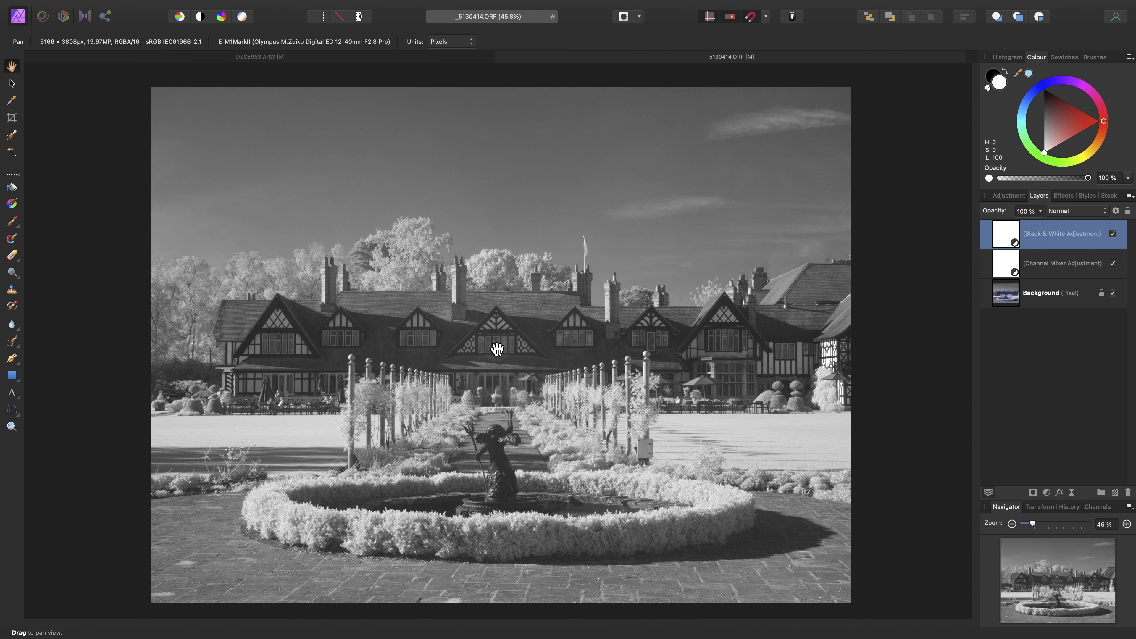
Step: Add an empty pixel layer on top and prepare a Paint Brush with 0% hardness and a width of about 1458 px
click(1114, 492)
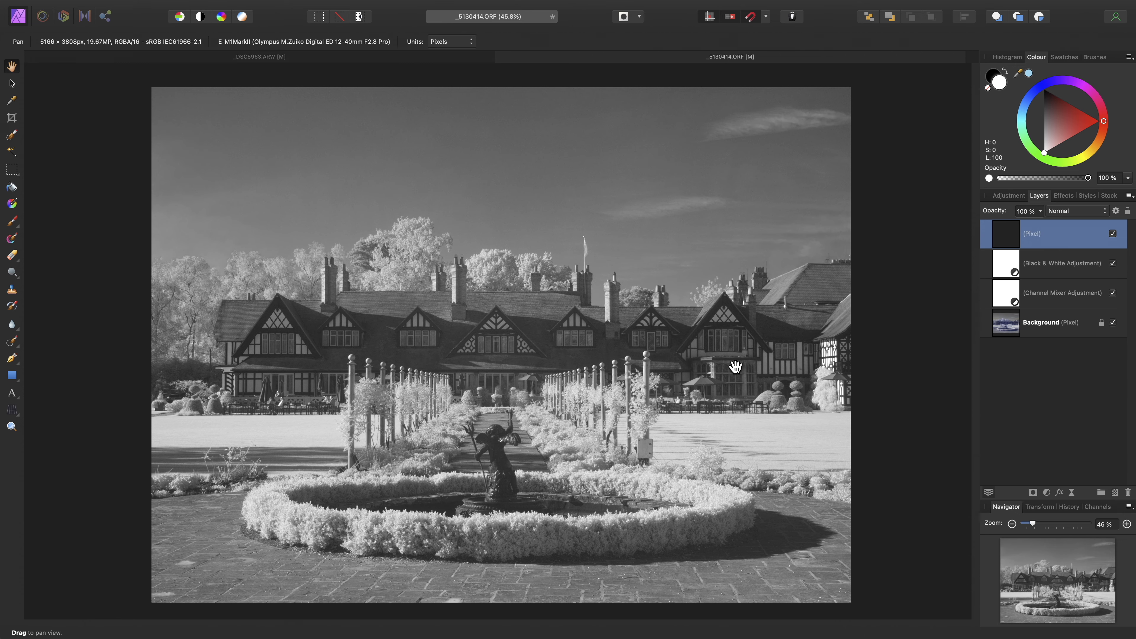
click(13, 222)
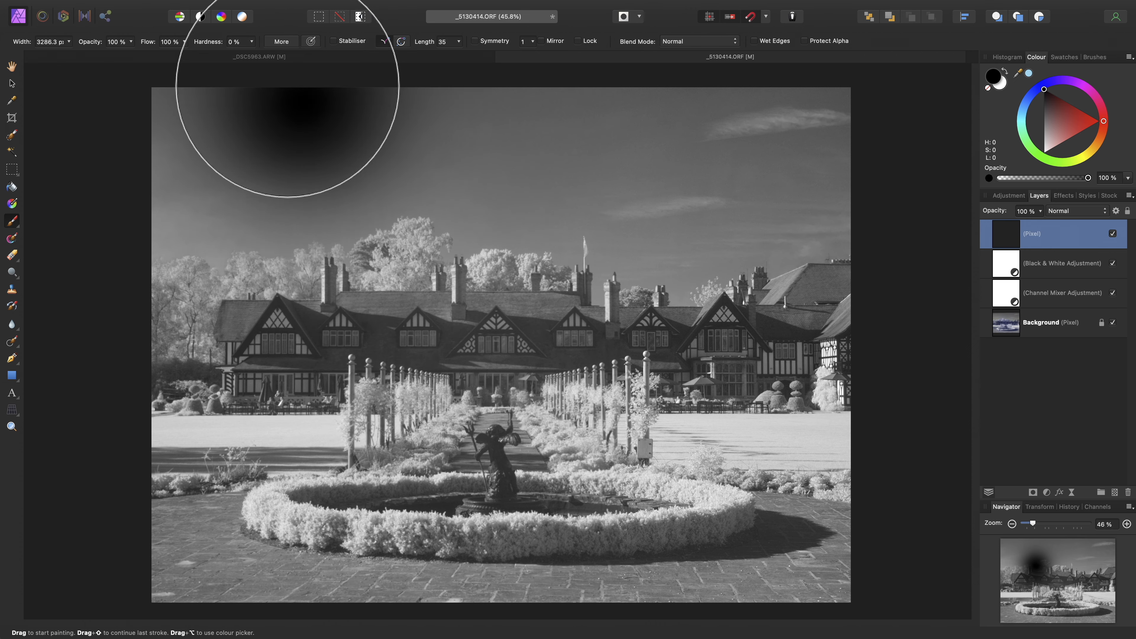
click(252, 42)
mouse_move(251, 54)
mouse_down()
mouse_move(262, 54)
mouse_move(241, 56)
mouse_up()
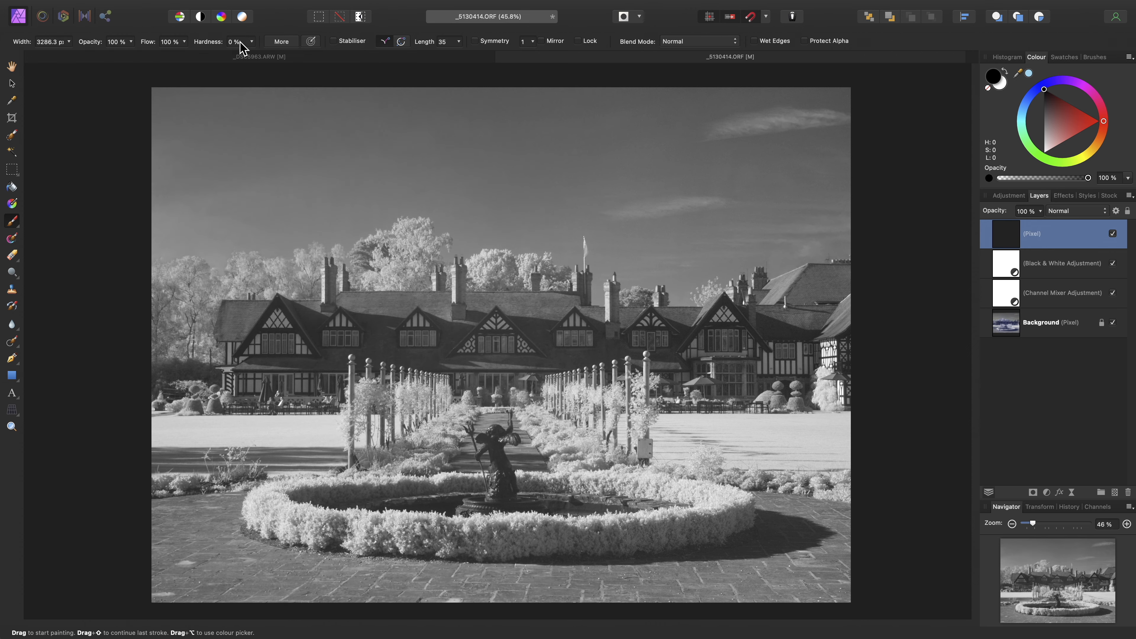
key(bracketleft)
key(bracketleft)
key(bracketleft)
key(bracketleft)
key(bracketleft)
Step: Set the new pixel layer's blend mode to Overlay and its opacity to 25%
click(1078, 218)
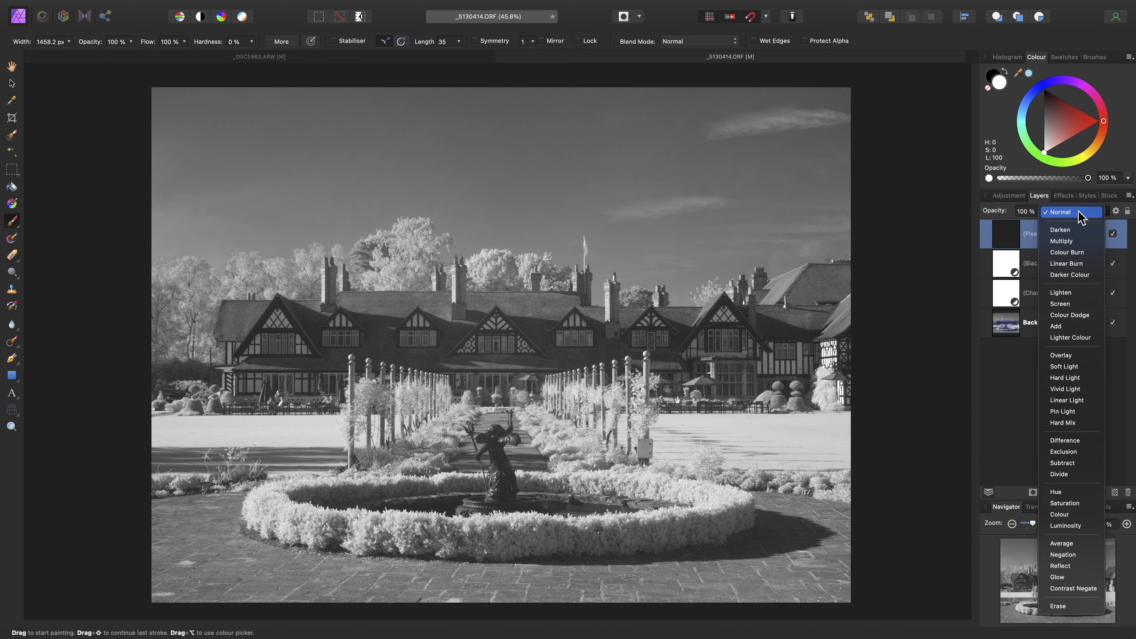
click(1075, 356)
drag(1036, 217, 965, 229)
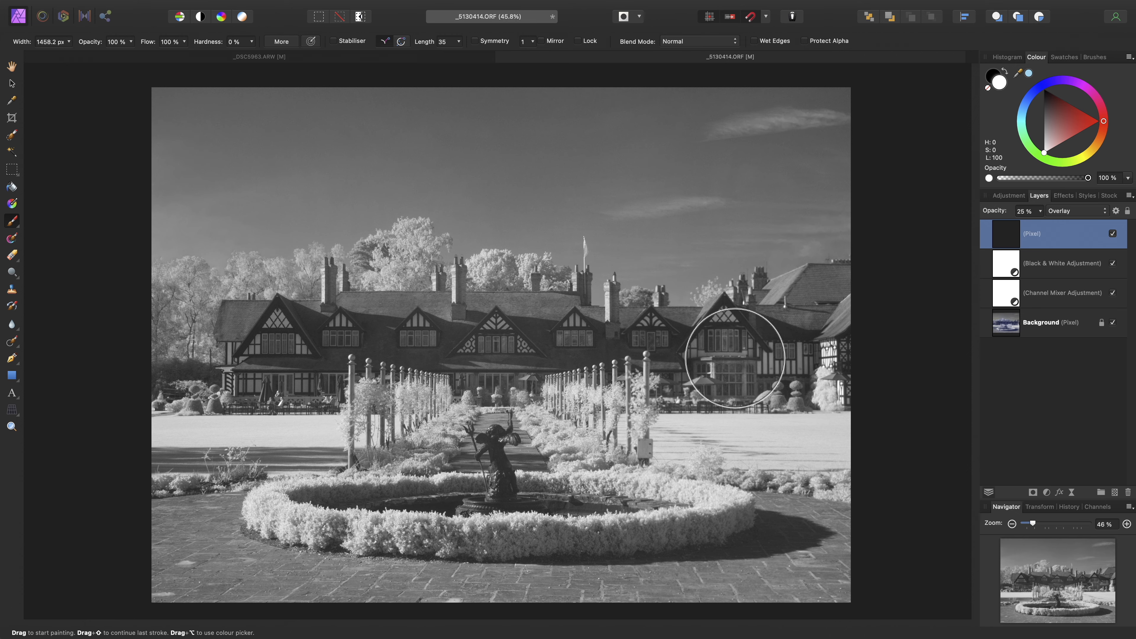
Step: Paint white across the house front to lighten it, and black over the paved foreground to darken it
mouse_move(460, 357)
mouse_down()
mouse_move(827, 370)
mouse_move(522, 367)
mouse_move(408, 350)
mouse_move(313, 361)
mouse_up()
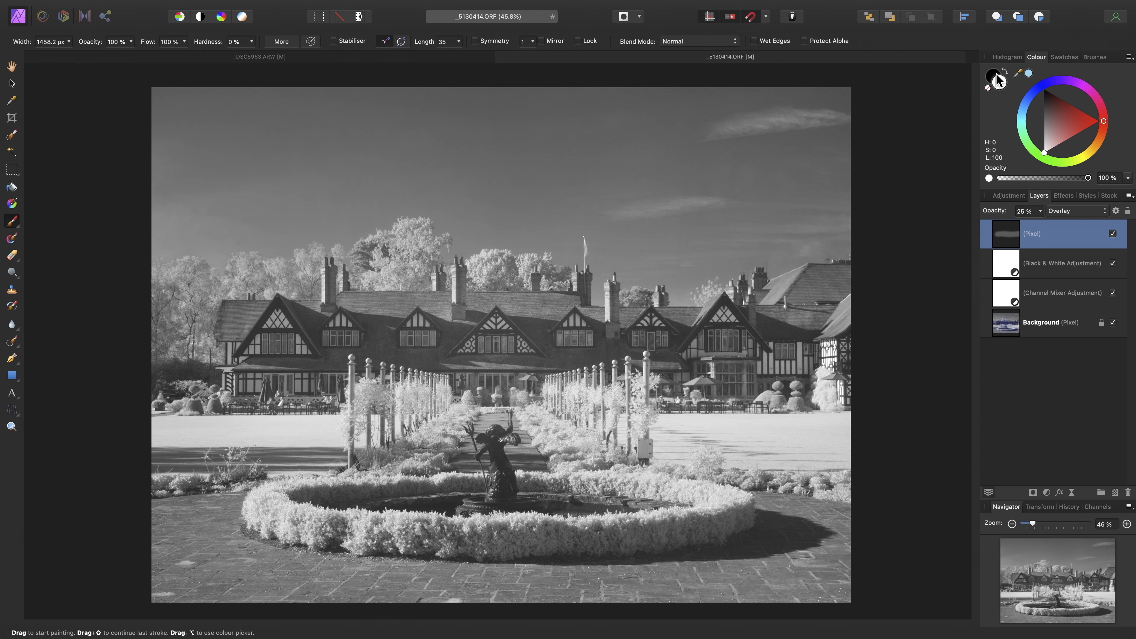
click(1001, 84)
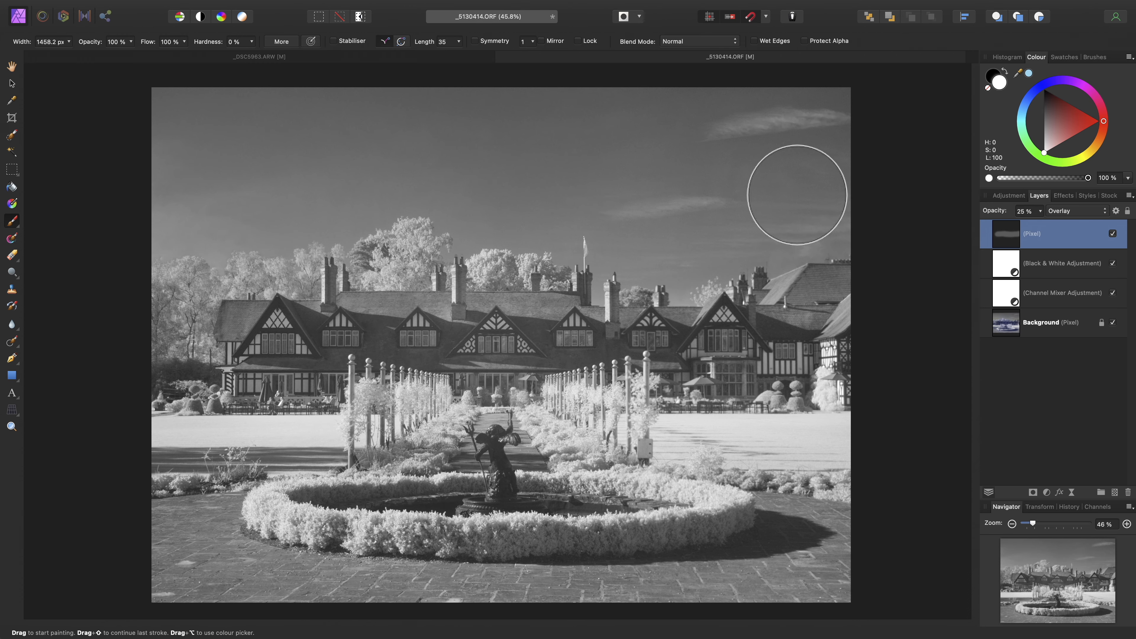
key(x)
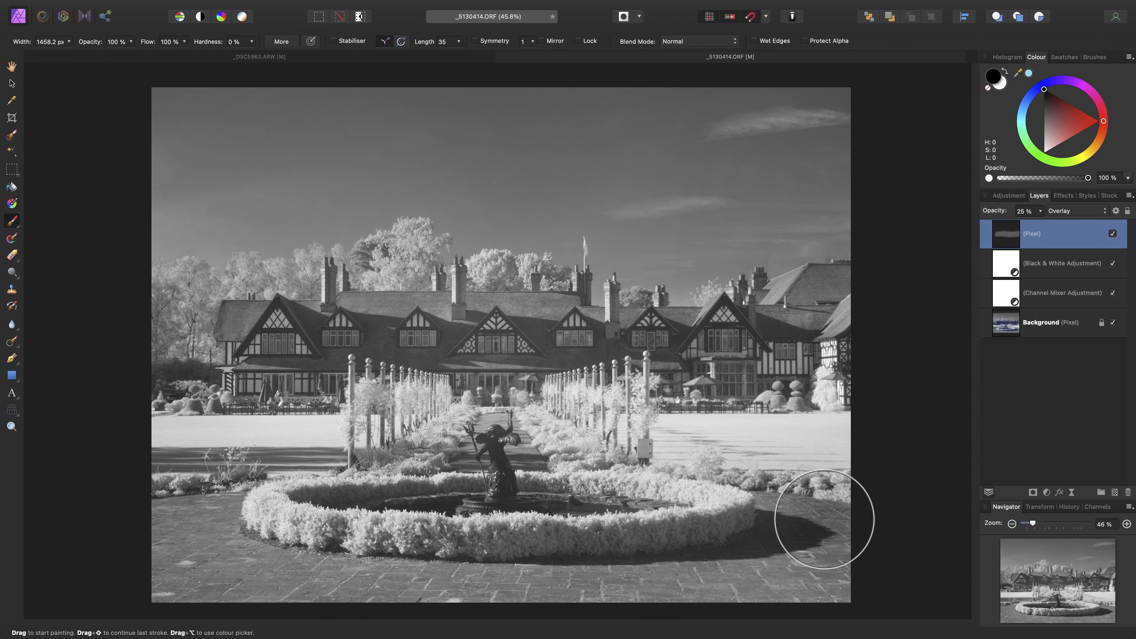
mouse_move(828, 581)
mouse_down()
mouse_move(318, 597)
mouse_move(312, 582)
mouse_move(212, 523)
mouse_move(330, 487)
mouse_move(215, 564)
mouse_up()
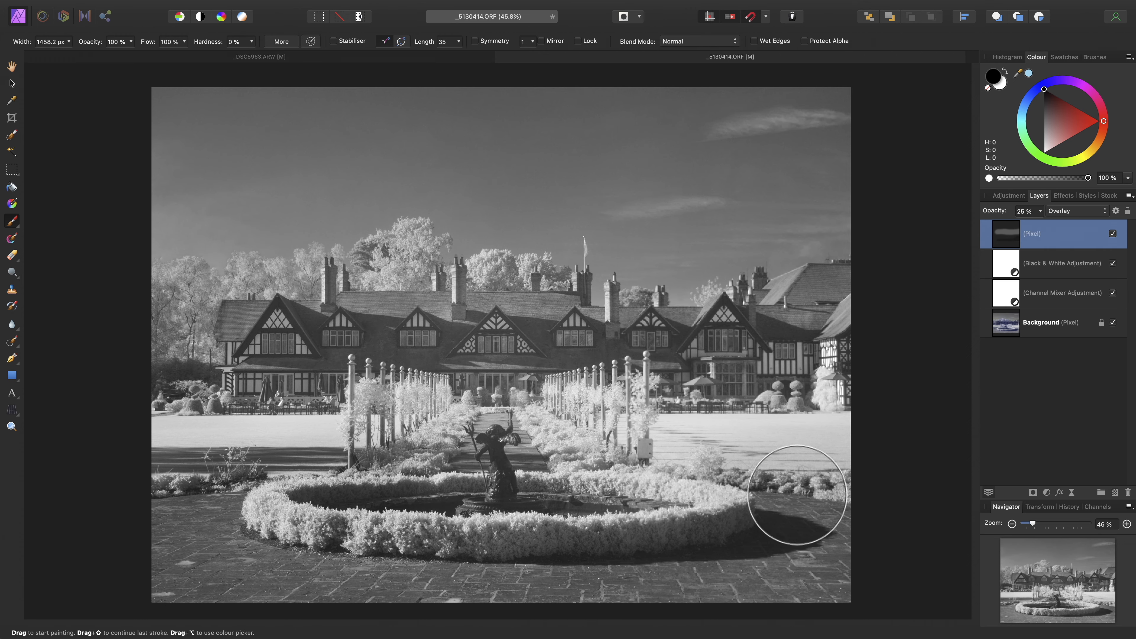
mouse_move(656, 521)
mouse_down()
mouse_move(416, 540)
mouse_move(355, 507)
mouse_move(251, 509)
mouse_move(101, 535)
mouse_up()
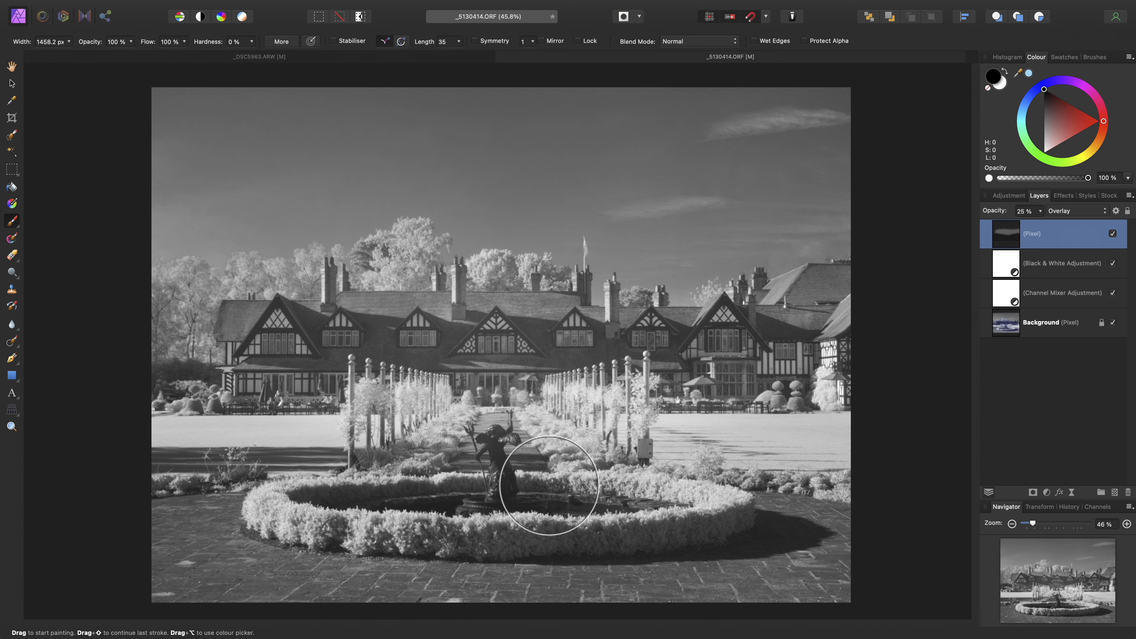
Step: Add a second pixel layer on top and set it to Overlay at 25% opacity
click(1115, 493)
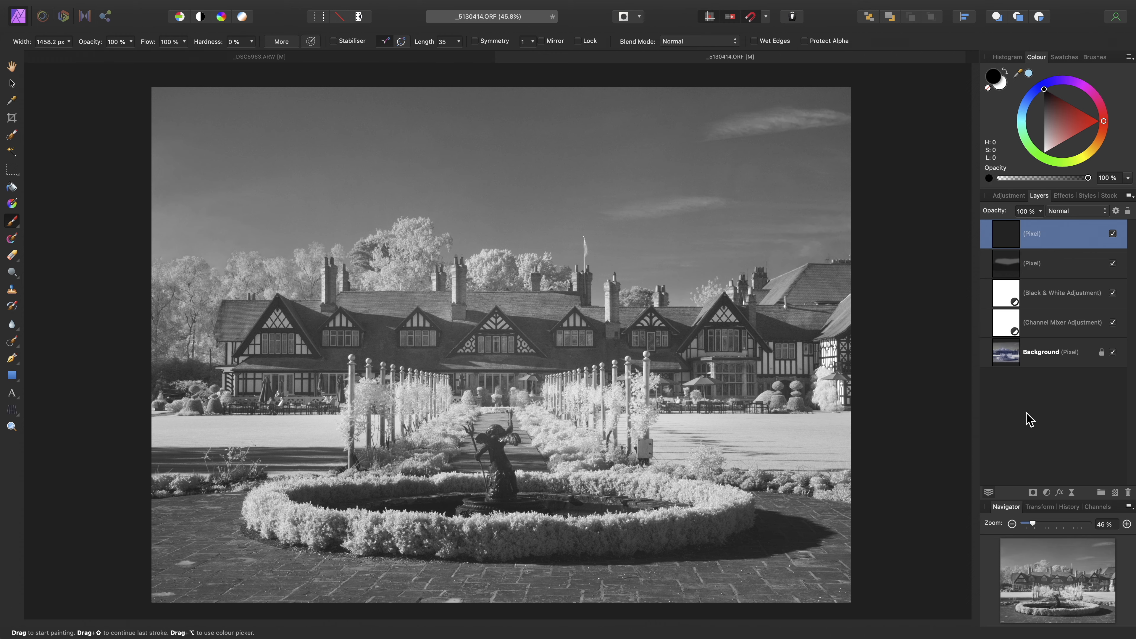
click(1082, 212)
click(1067, 357)
drag(1041, 215, 968, 231)
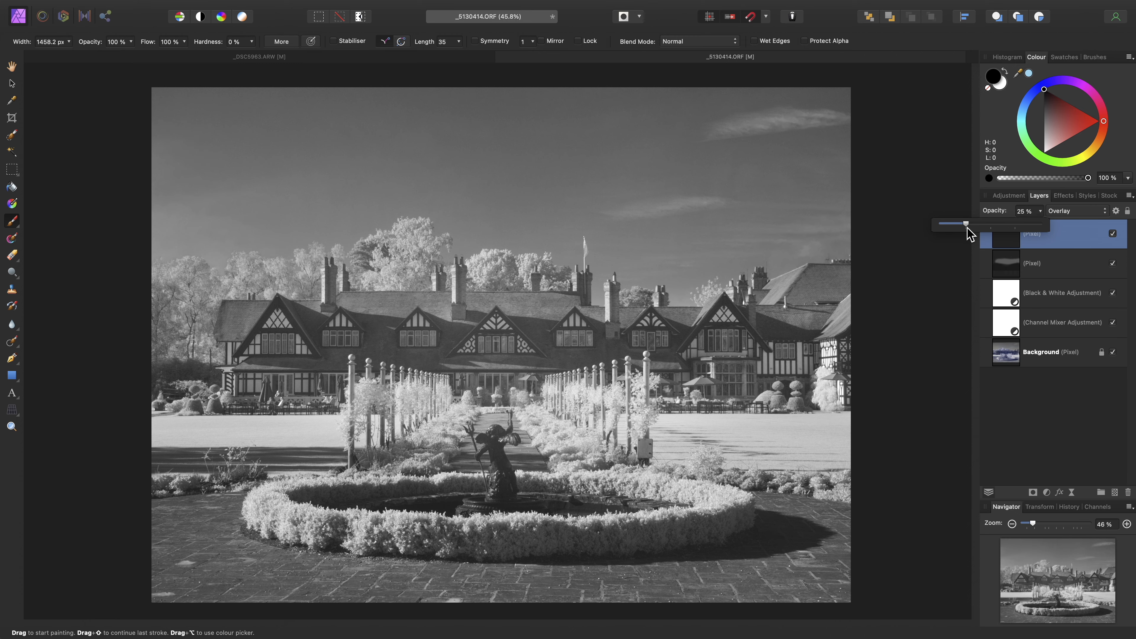
Step: Enlarge the brush to about 3373 px, paint white over the image centre around the statue, and switch to the Pan tool
click(1000, 85)
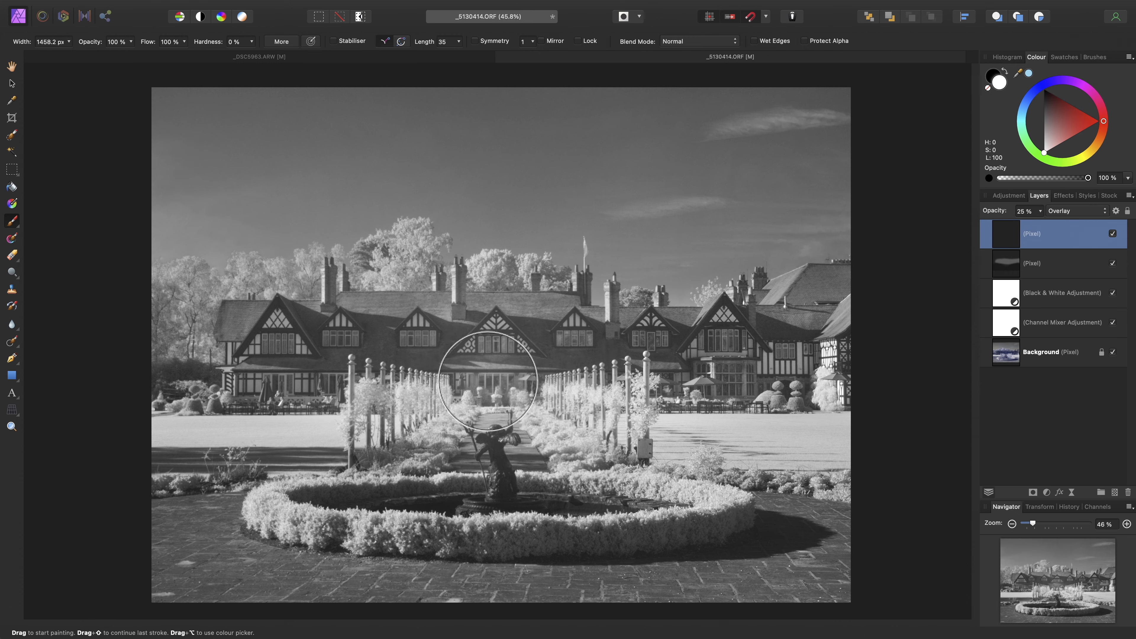
key(bracketright)
key(bracketright)
key(bracketright)
key(bracketright)
key(bracketright)
key(bracketright)
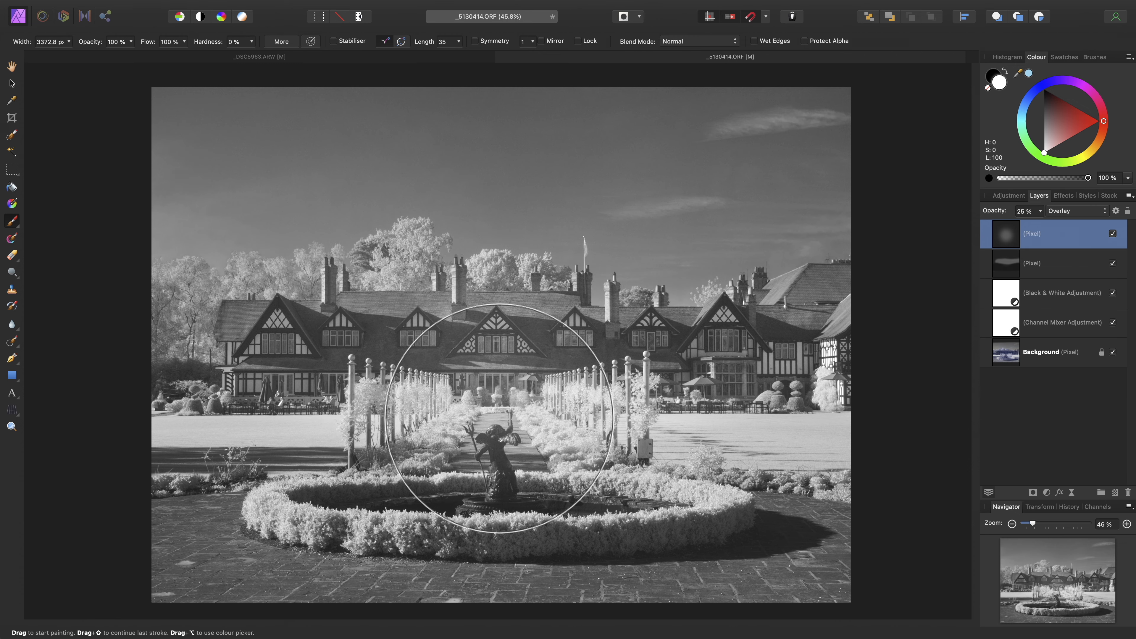
key(h)
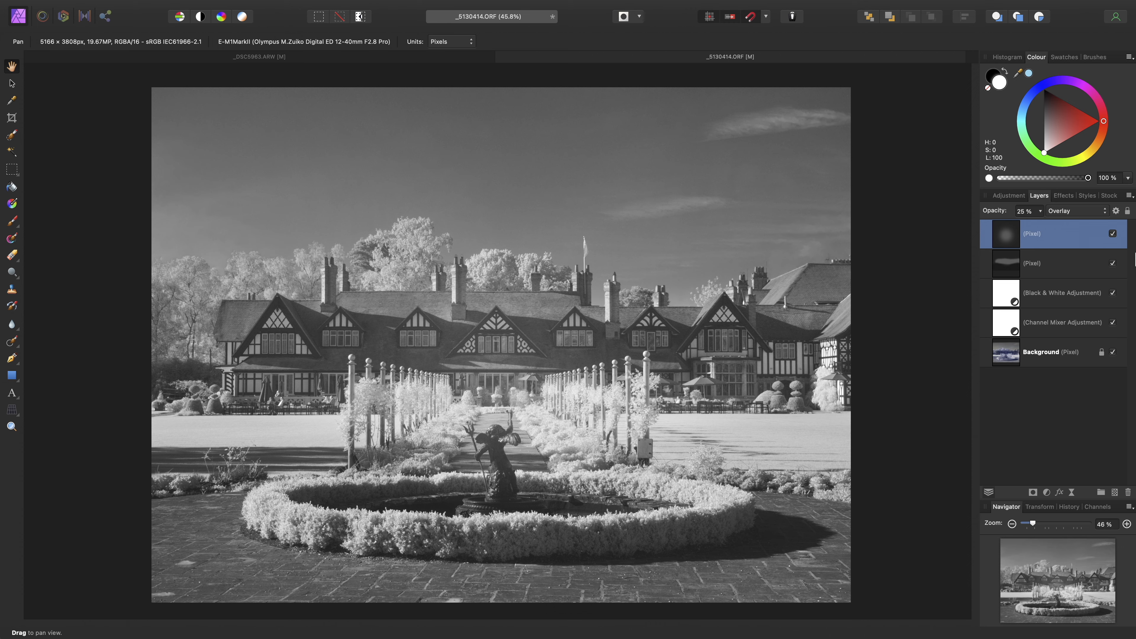
Step: Select both painted pixel layers and toggle their visibility off and on to compare the brush work
shift+click(1075, 269)
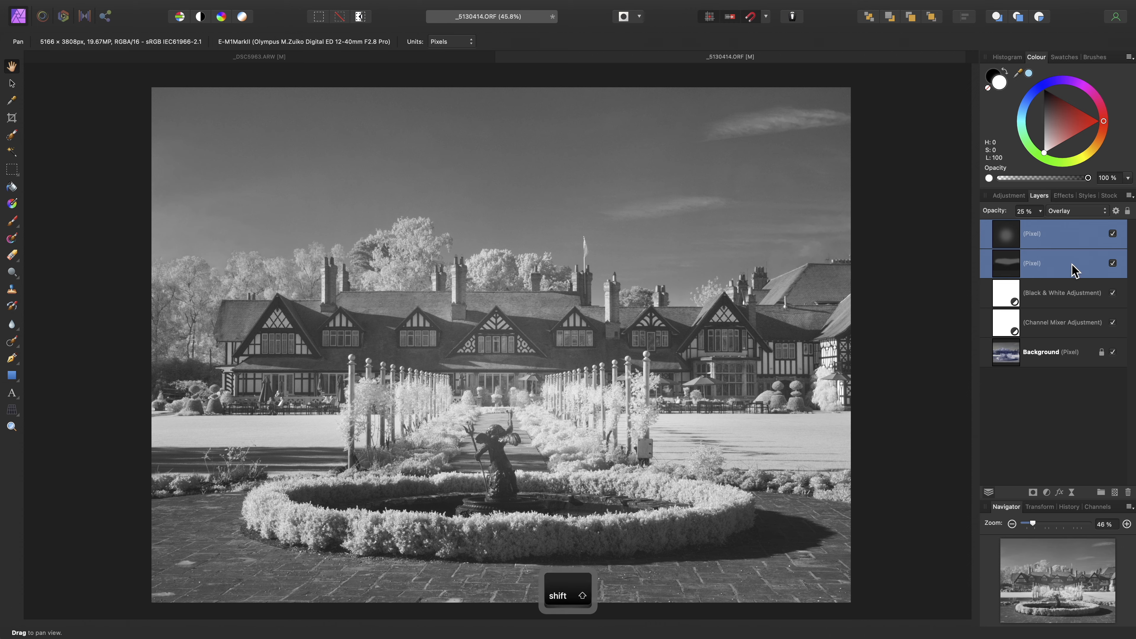
click(1113, 234)
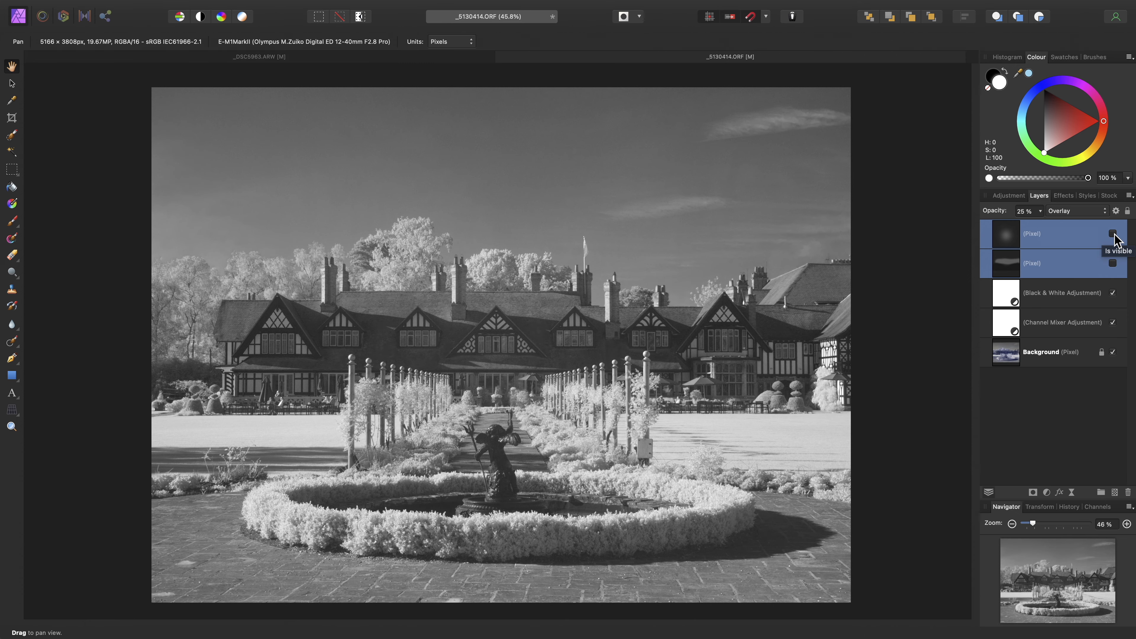
click(1113, 234)
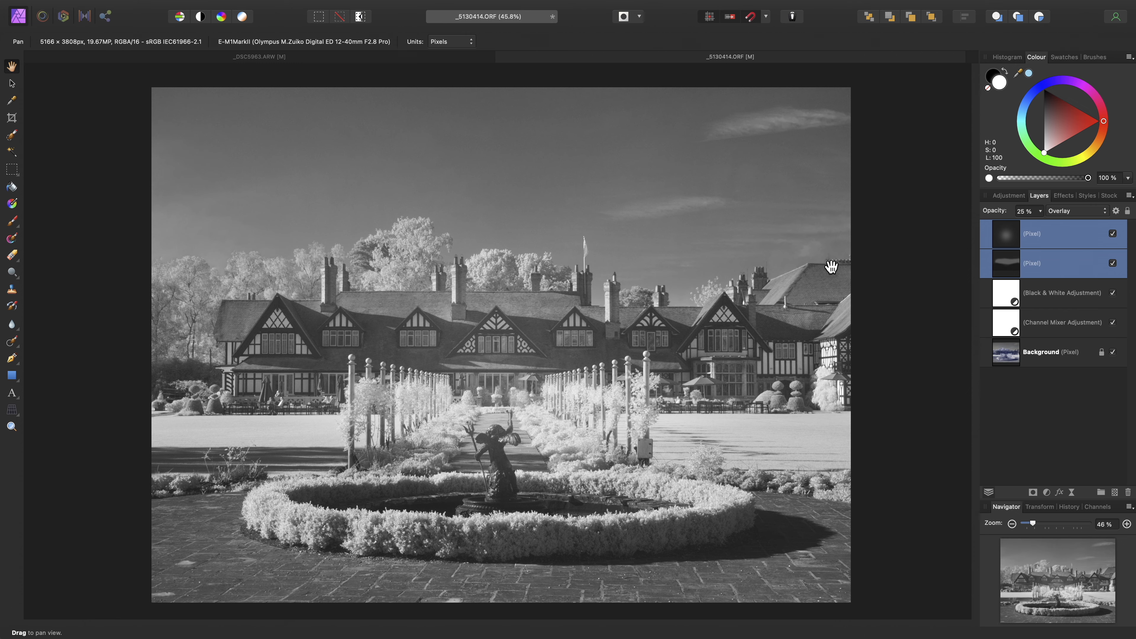
Step: Group the two selected pixel layers and name the group Brush Work
key(super)
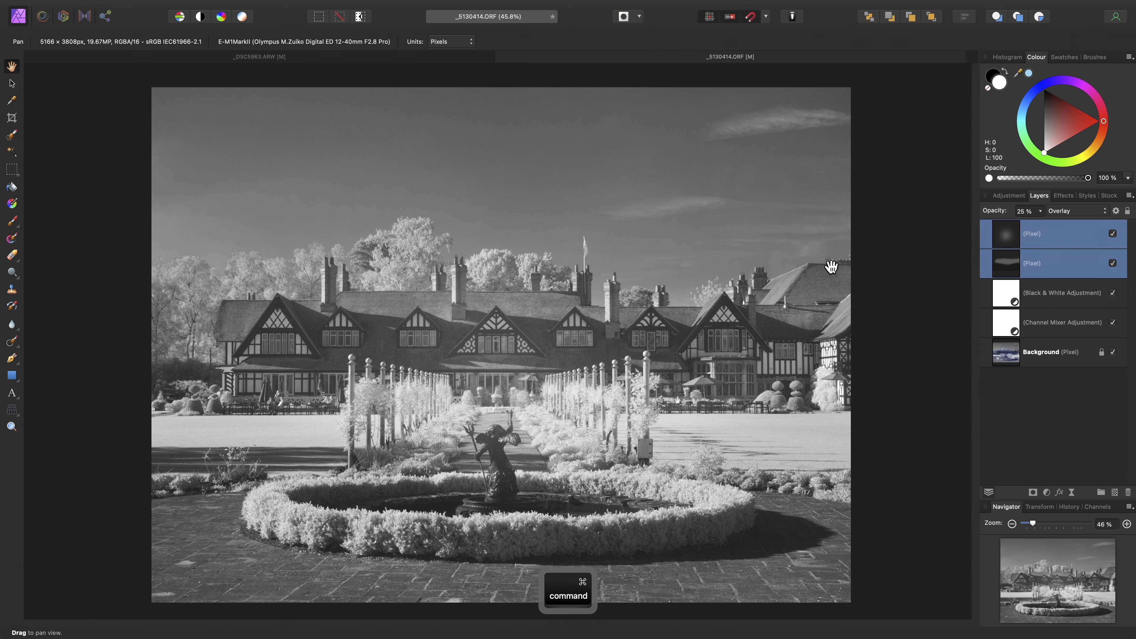
key(super+g)
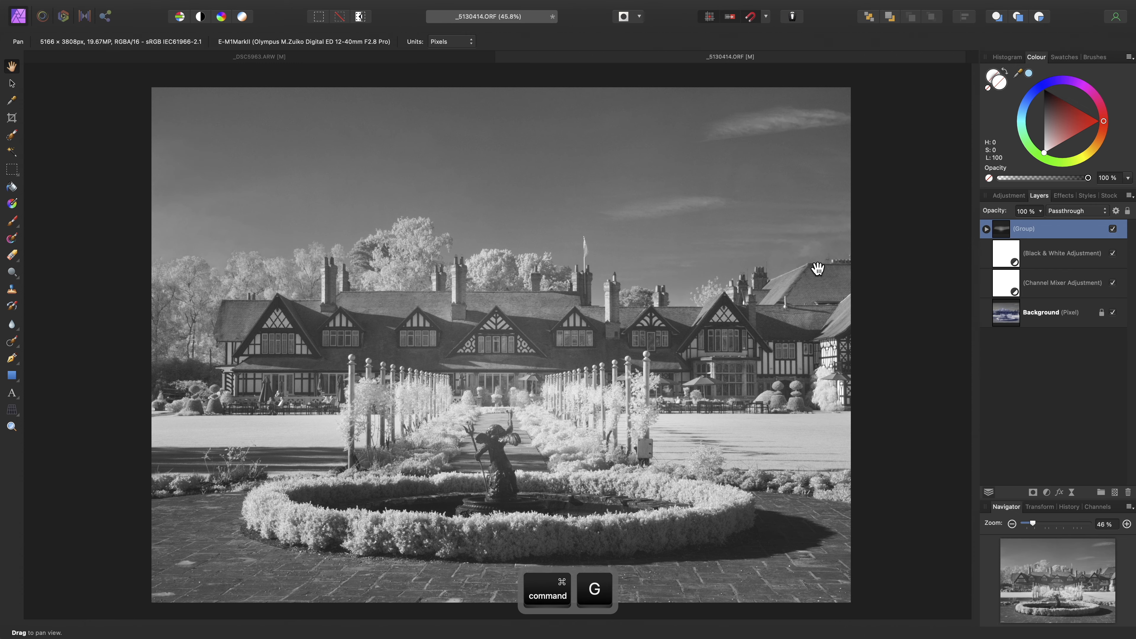
double_click(1027, 229)
text(Brush Work)
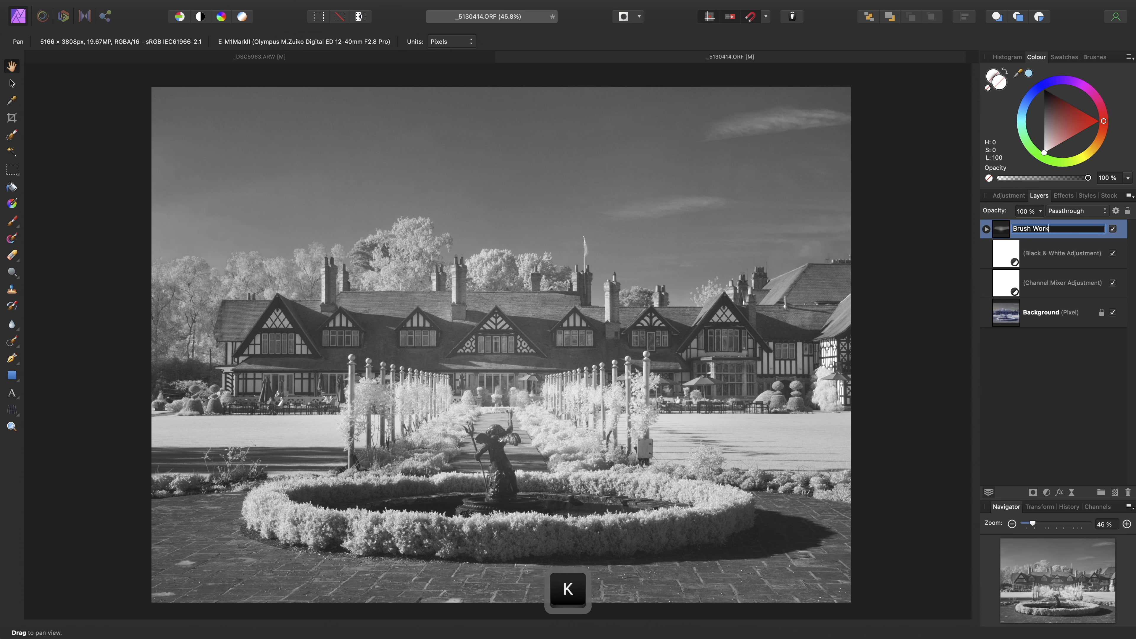
key(Return)
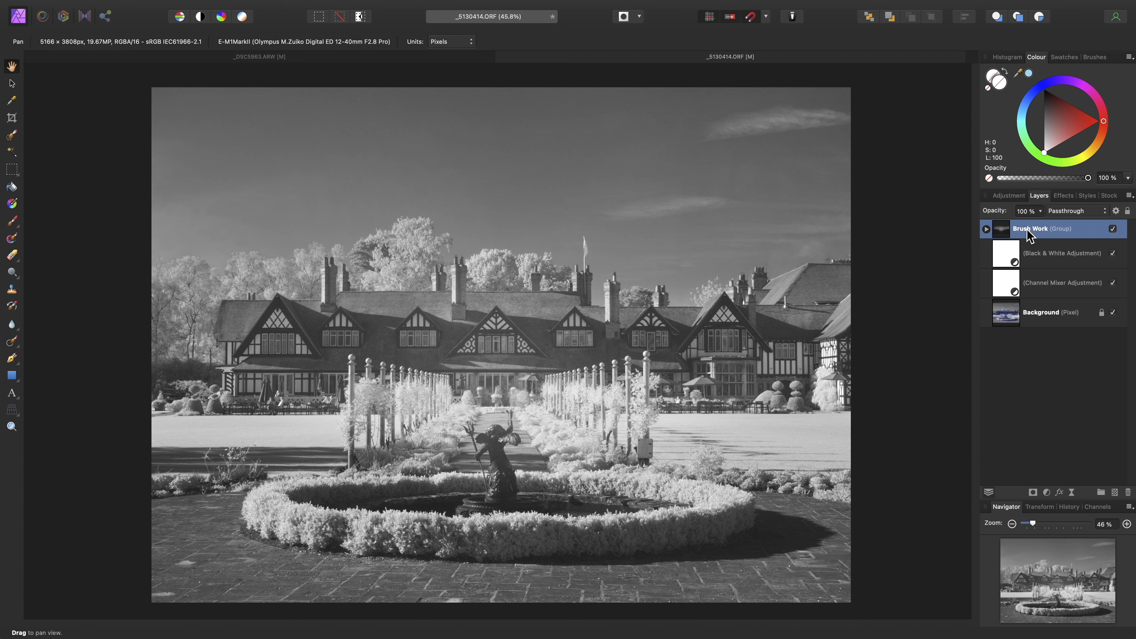
Step: Add a Selective Colour adjustment layer directly above the Channel Mixer adjustment
click(1041, 282)
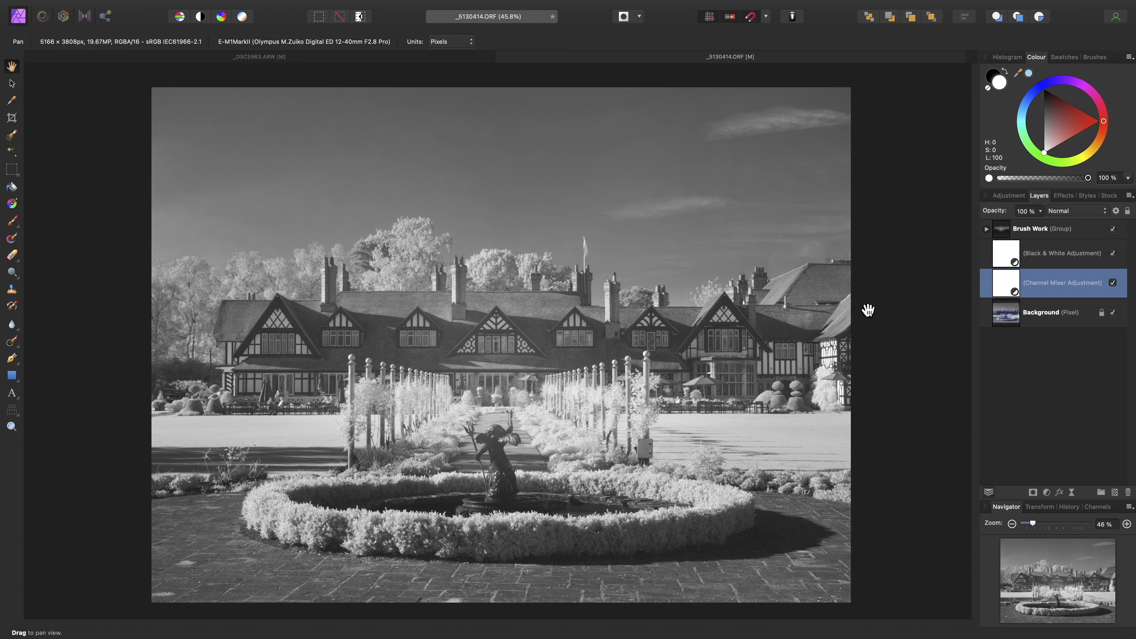
mouse_move(308, 6)
click(255, 7)
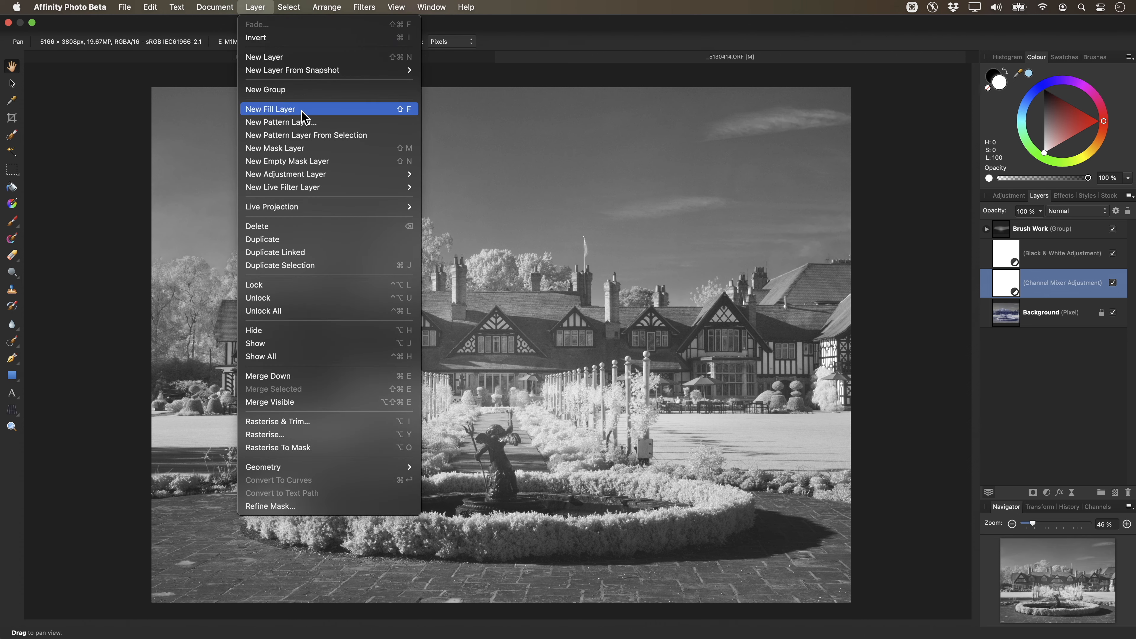
mouse_move(313, 174)
click(516, 275)
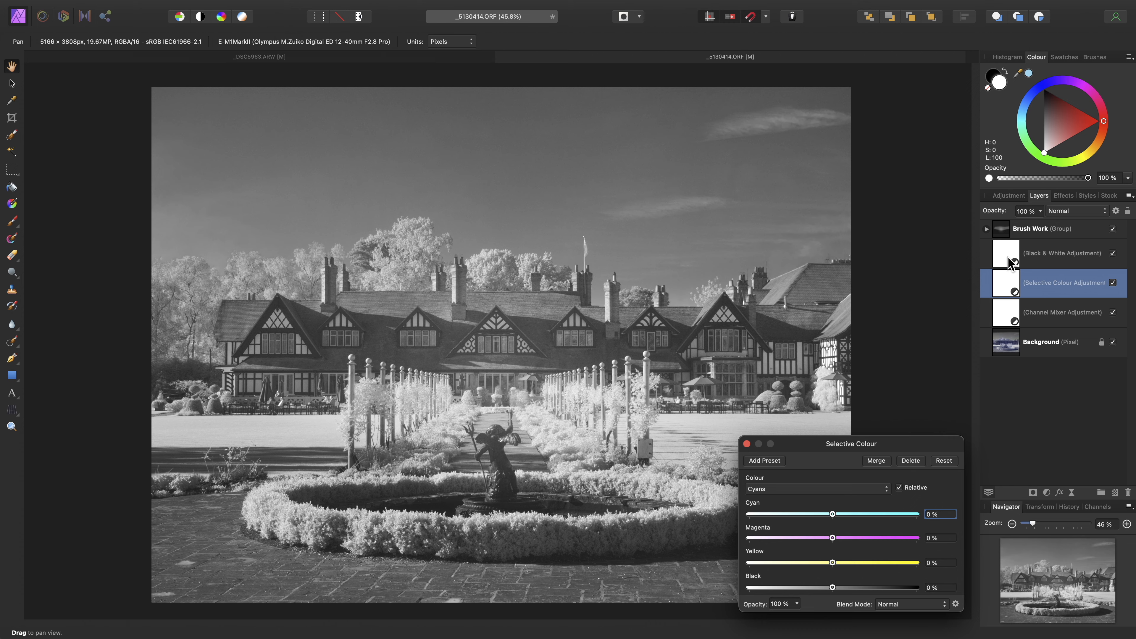
Step: Set Cyan, Magenta and Yellow to 100% for the Reds in the Selective Colour adjustment
click(843, 492)
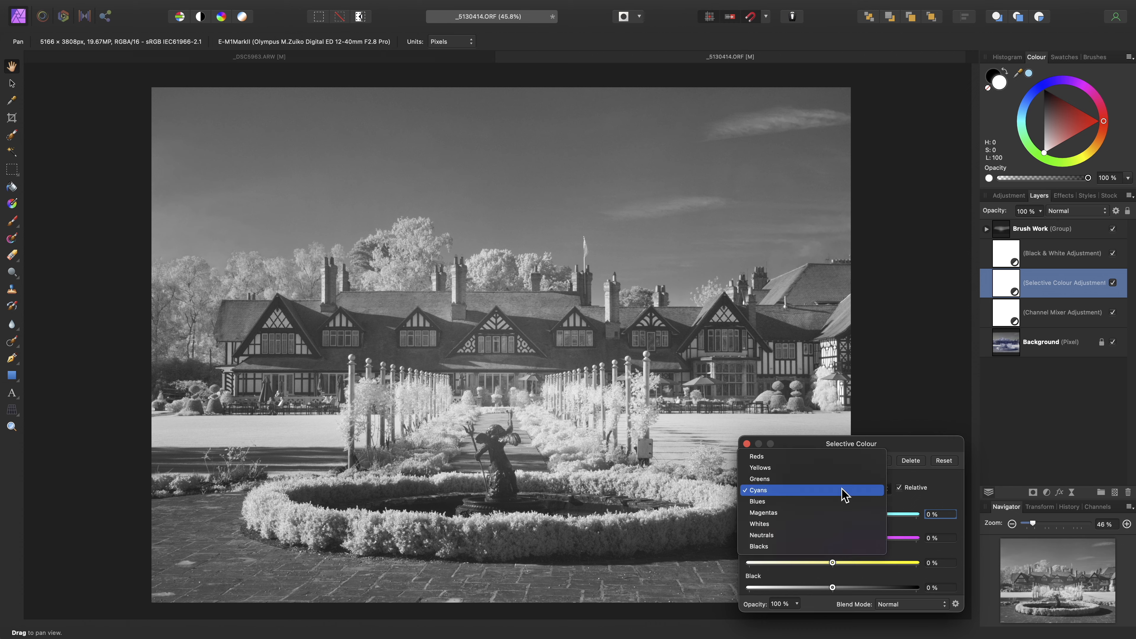
click(833, 456)
drag(833, 514, 922, 514)
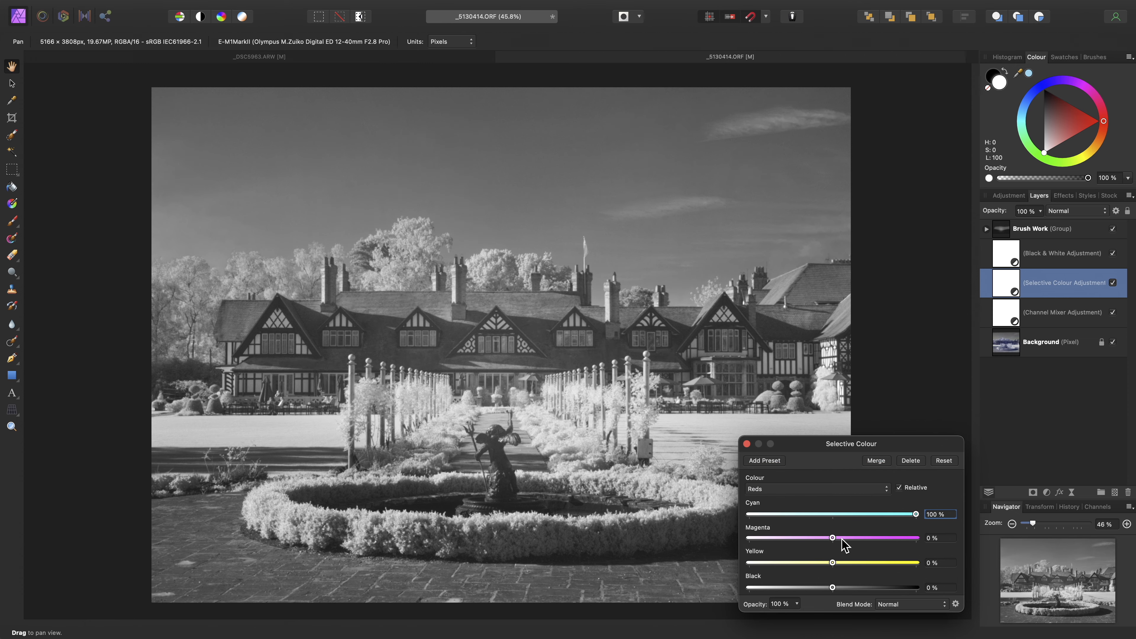
drag(832, 538, 921, 538)
drag(832, 562, 972, 565)
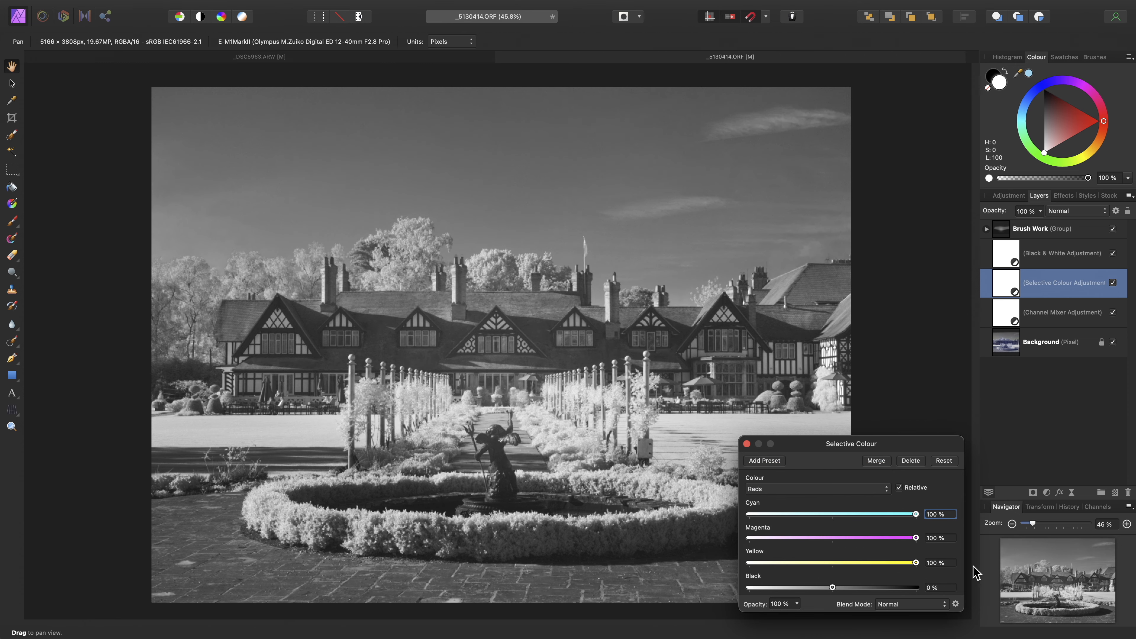